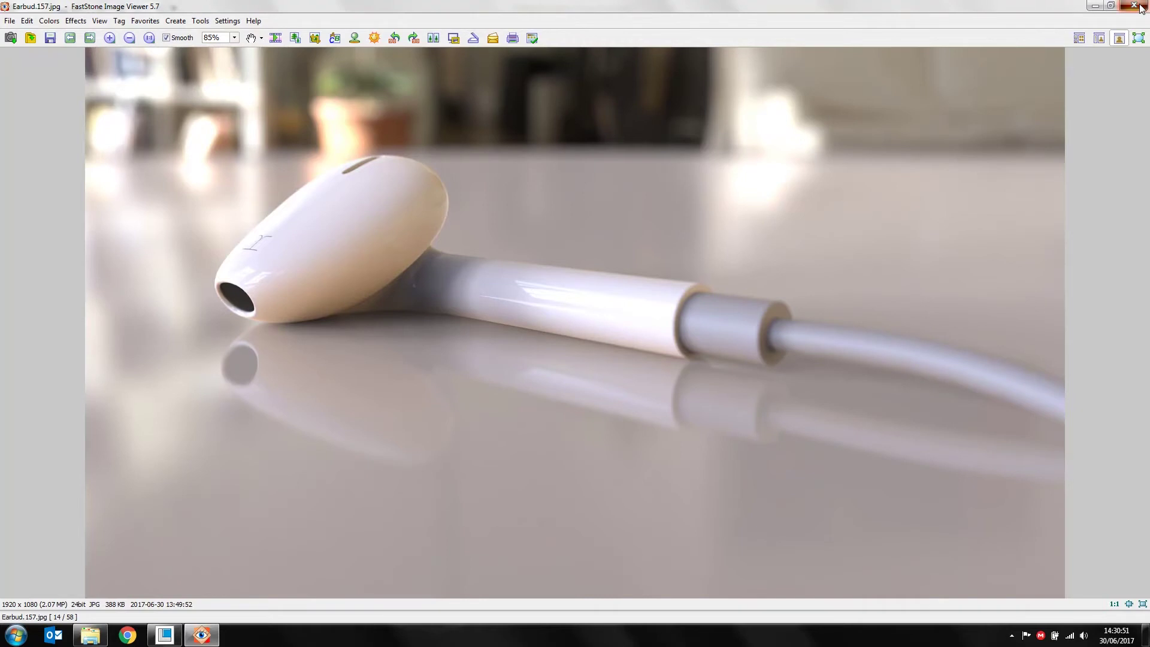
Close the earbud render image and inspect the finished earbud part from several angles.
{"action": "left_click", "coordinate": [1135, 6]}
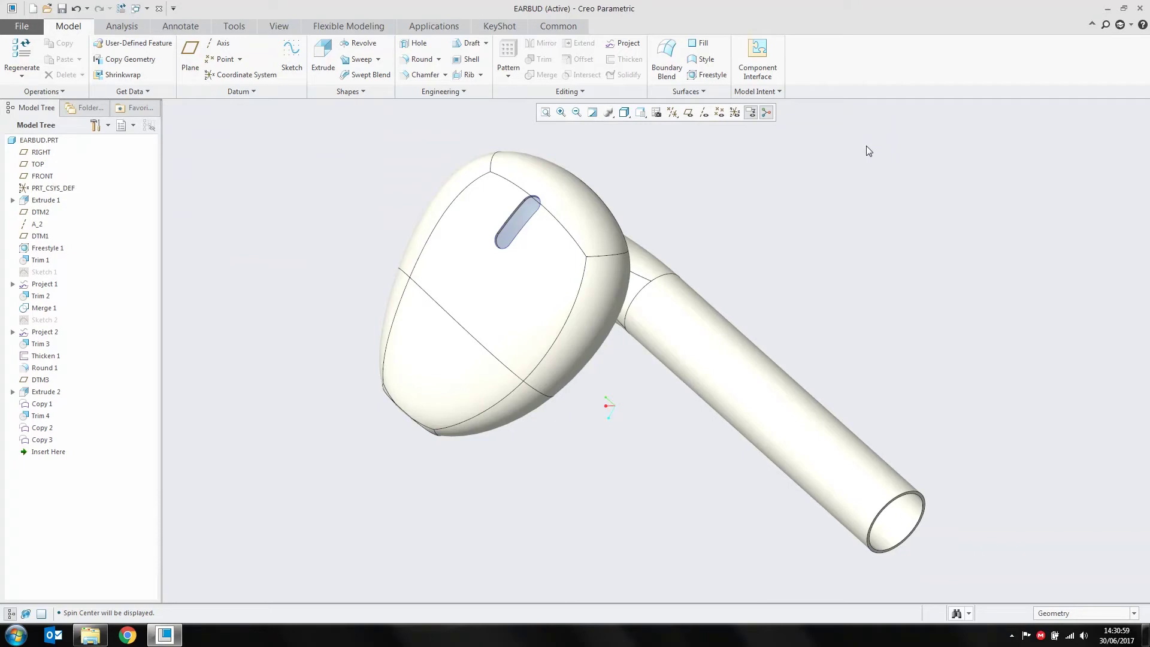
{"action": "mouse_move", "coordinate": [547, 262]}
{"action": "middle_mouse_down"}
{"action": "mouse_move", "coordinate": [514, 259]}
{"action": "mouse_move", "coordinate": [718, 268]}
{"action": "mouse_move", "coordinate": [533, 270]}
{"action": "middle_mouse_up"}
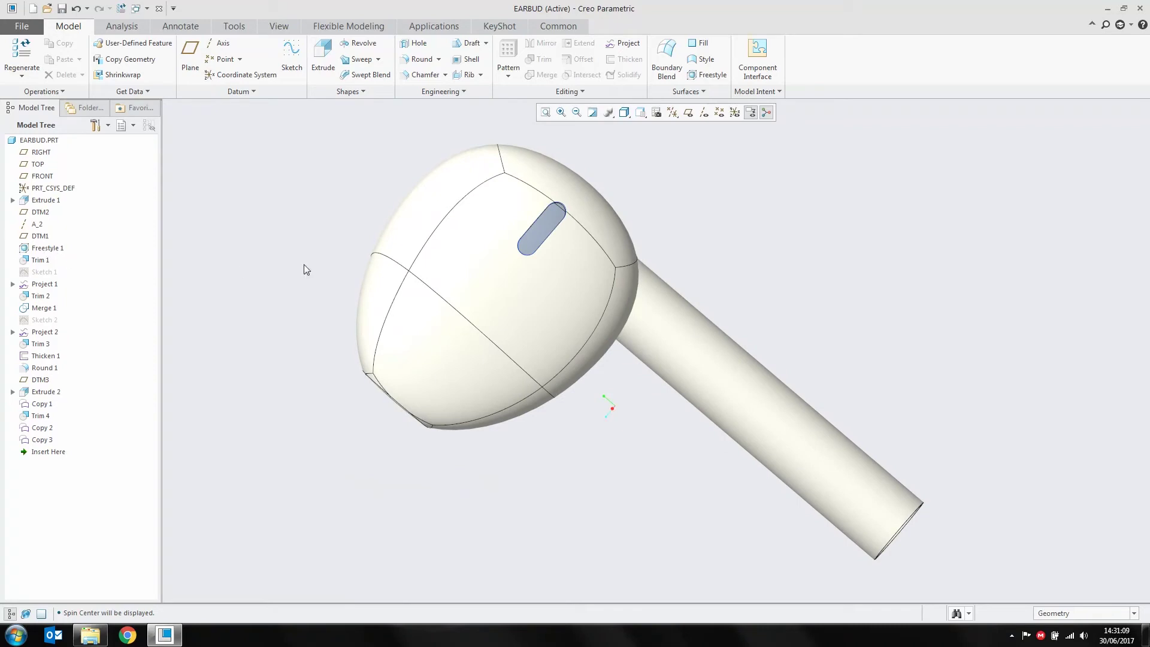
{"action": "middle_click_drag", "start_coordinate": [457, 262], "coordinate": [480, 290]}
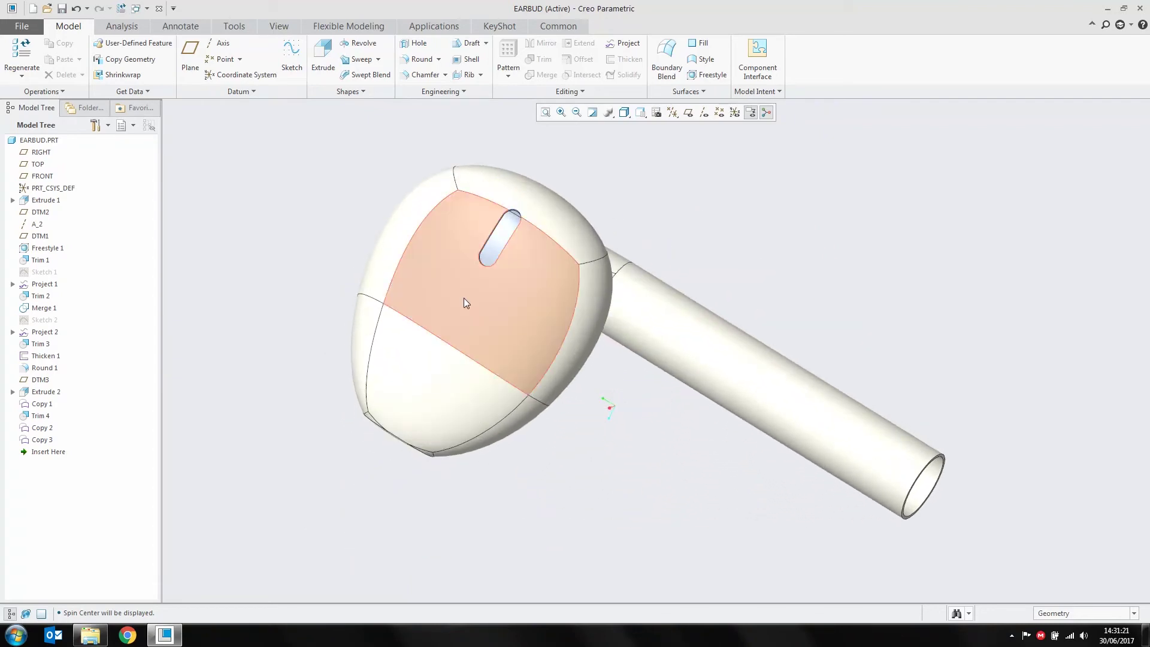
Create a solid part named ear_bud from the default template, and show its datum planes and coordinate systems.
{"action": "left_click", "coordinate": [33, 9]}
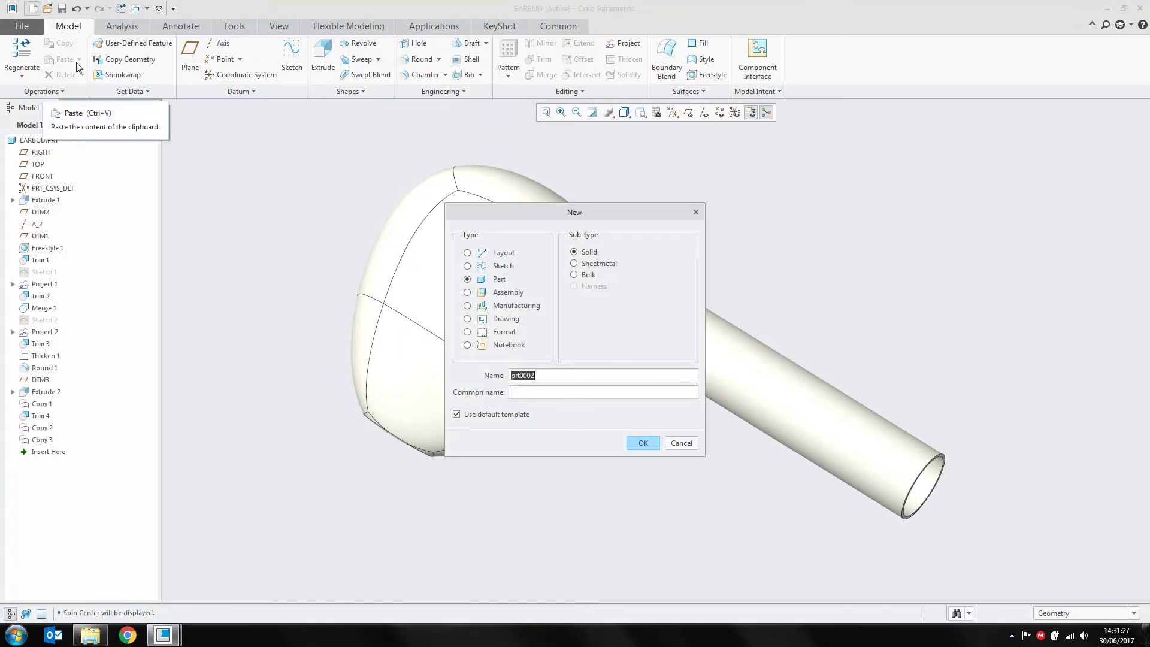
{"action": "type", "text": "ear"}
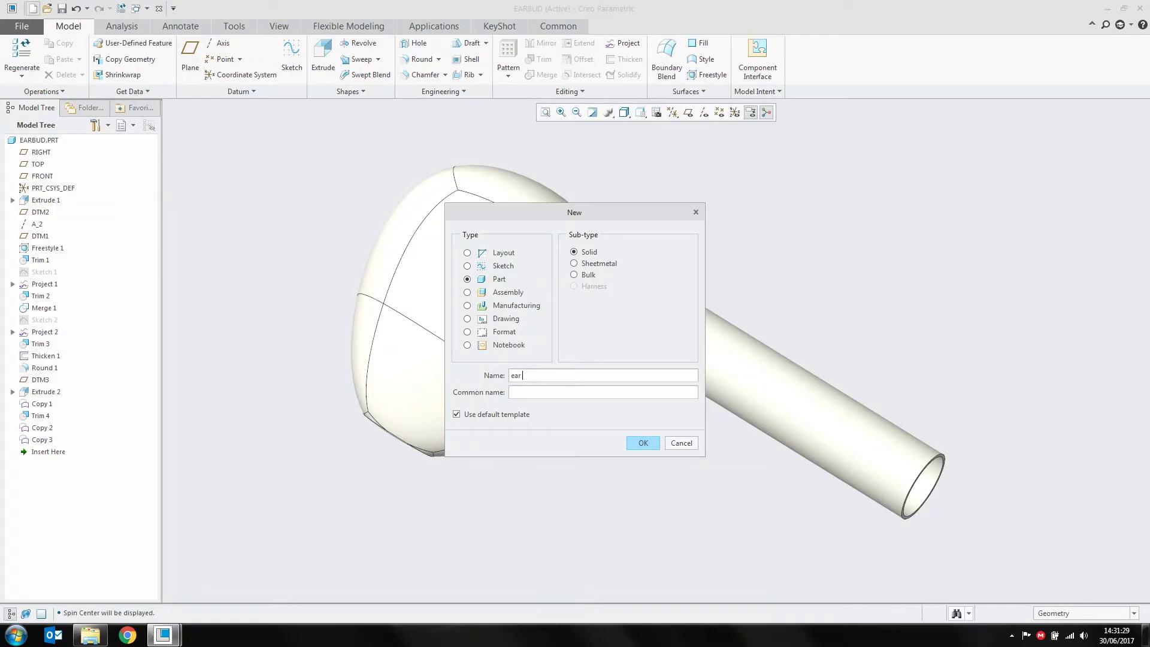
{"action": "type", "text": "_bud"}
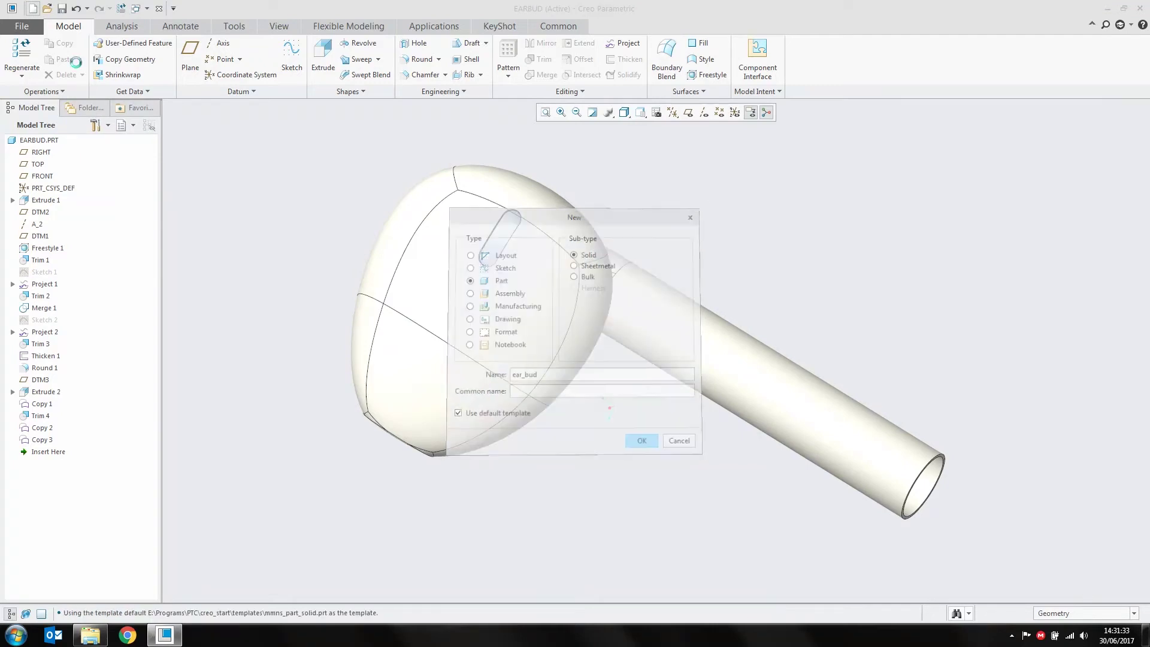
{"action": "key", "text": "Return"}
{"action": "left_click", "coordinate": [688, 114]}
{"action": "left_click", "coordinate": [735, 114]}
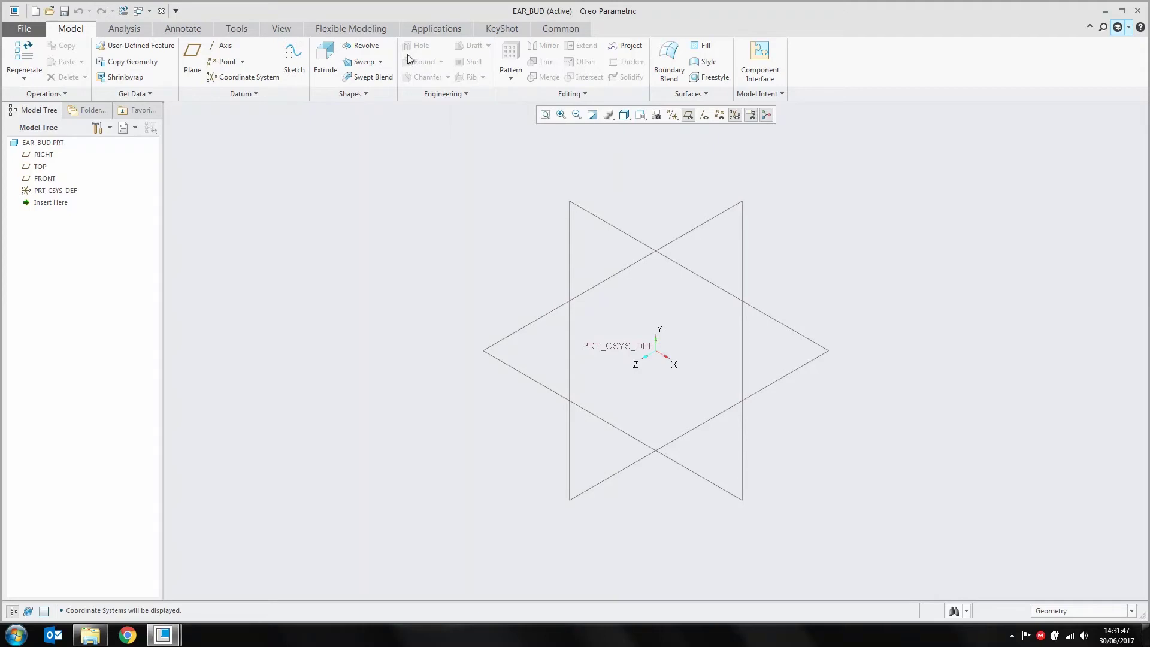
Start an extrusion on the TOP plane and sketch a circle about 98 mm in diameter centred on the origin.
{"action": "left_click", "coordinate": [511, 334]}
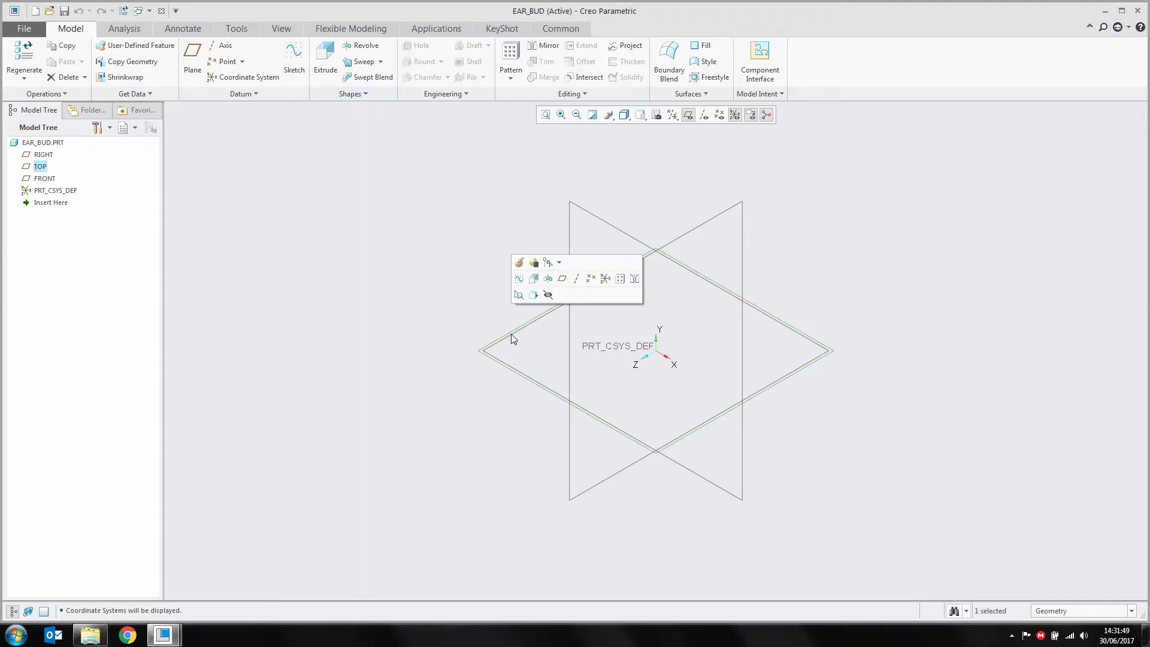
{"action": "left_click", "coordinate": [531, 280]}
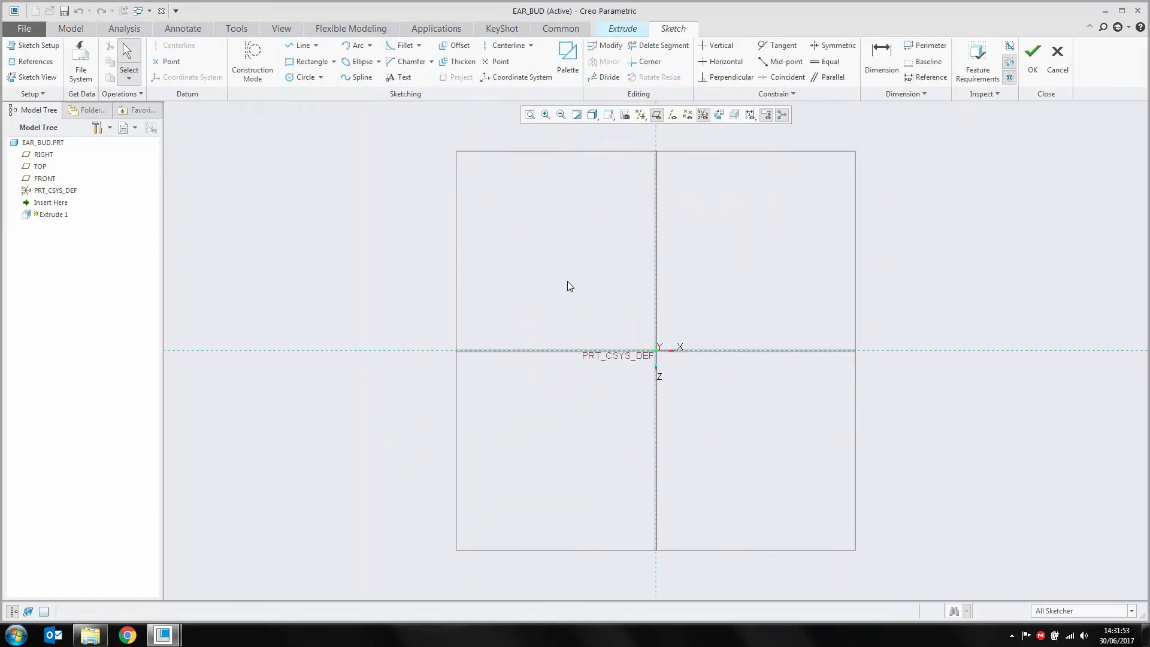
{"action": "right_click", "coordinate": [567, 282]}
{"action": "left_click", "coordinate": [629, 306]}
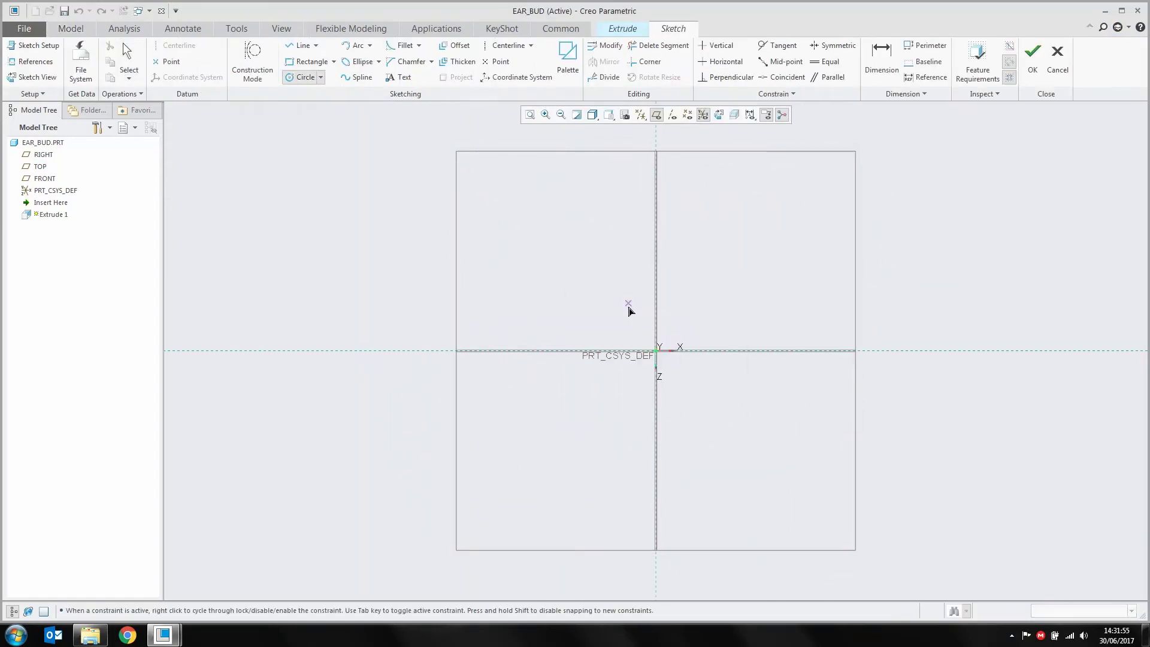
{"action": "left_click", "coordinate": [657, 351]}
{"action": "left_click", "coordinate": [688, 331]}
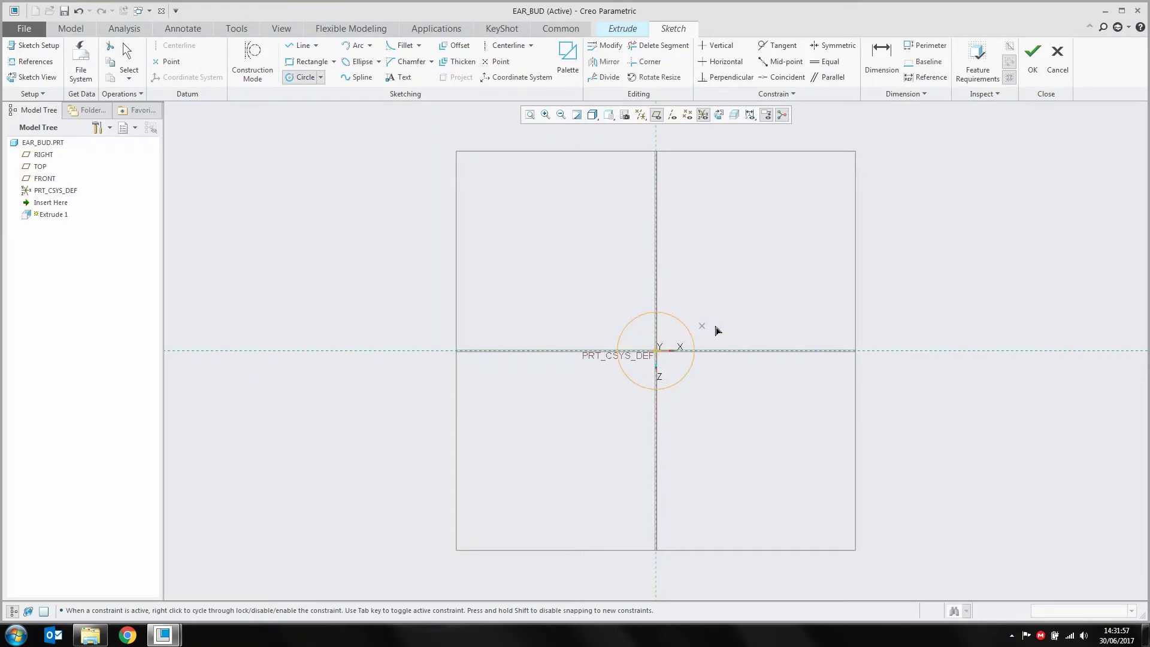
{"action": "middle_click", "coordinate": [711, 339]}
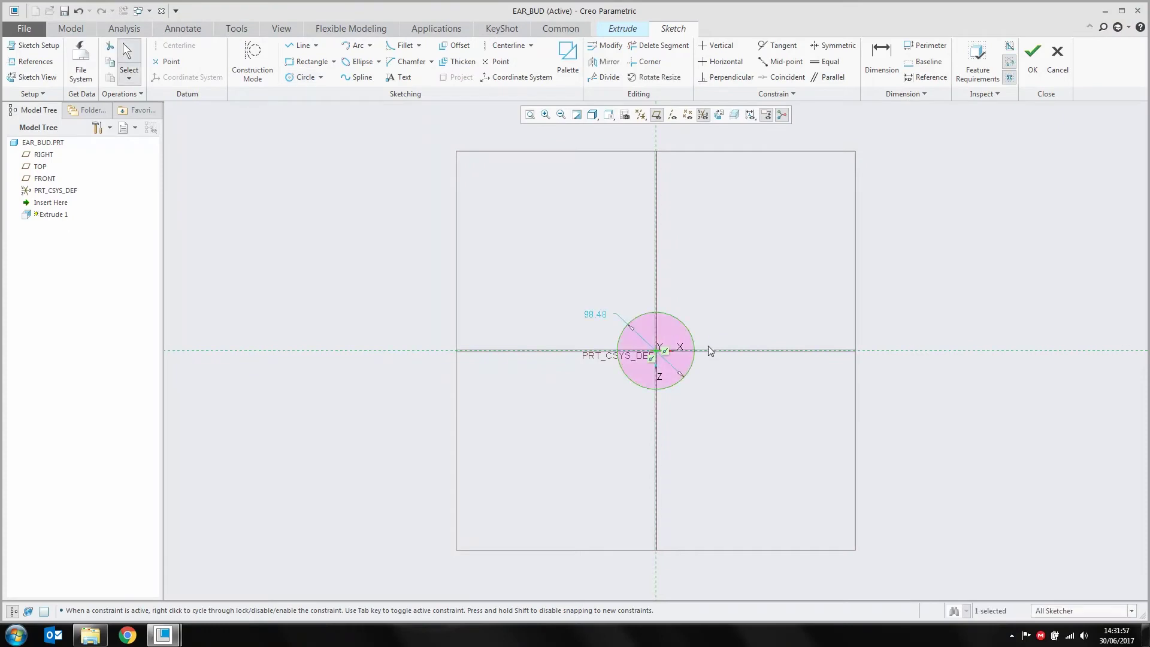
Set the circle's diameter to 5 mm and finish the sketch.
{"action": "double_click", "coordinate": [597, 315]}
{"action": "type", "text": "5"}
{"action": "key", "text": "Return"}
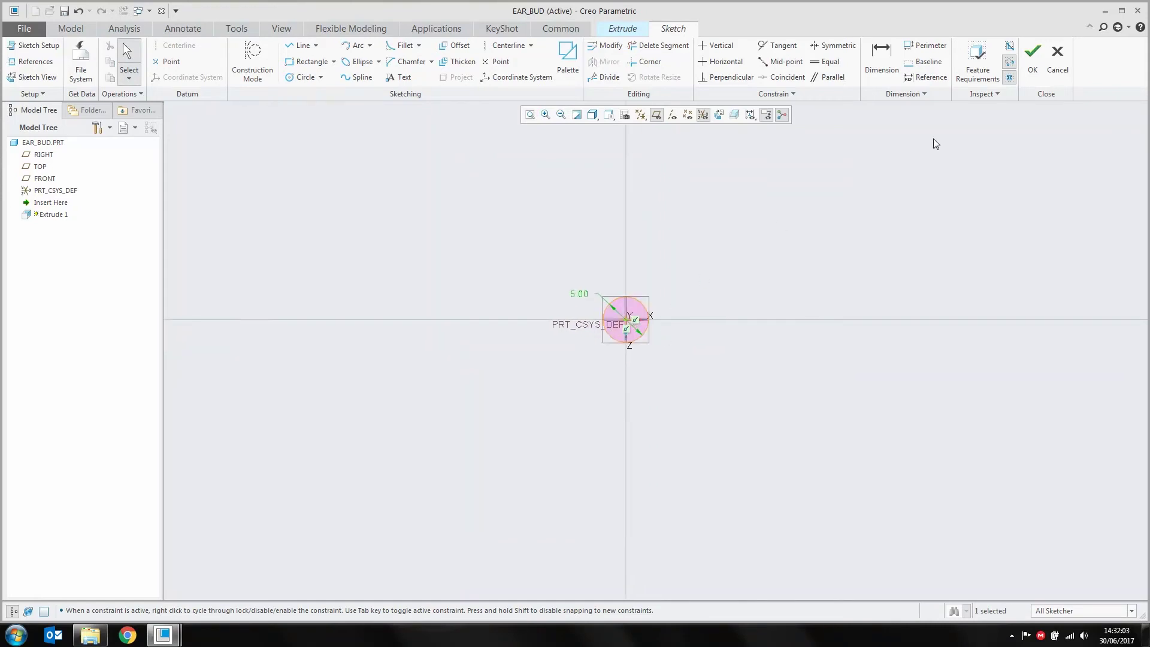
{"action": "left_click", "coordinate": [1034, 67]}
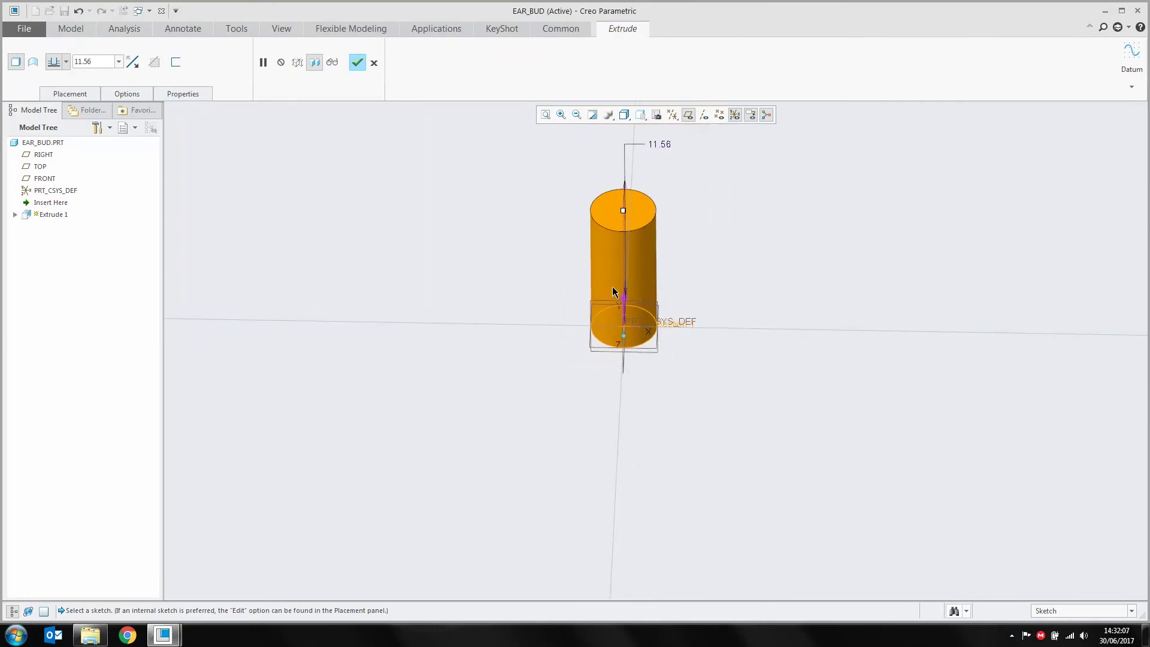
Reverse the extrusion so it runs downward from the sketch plane and set its depth to 25 mm.
{"action": "left_click_drag", "start_coordinate": [595, 217], "coordinate": [598, 523]}
{"action": "middle_click_drag", "start_coordinate": [587, 451], "coordinate": [567, 303], "text": "shift"}
{"action": "double_click", "coordinate": [610, 381]}
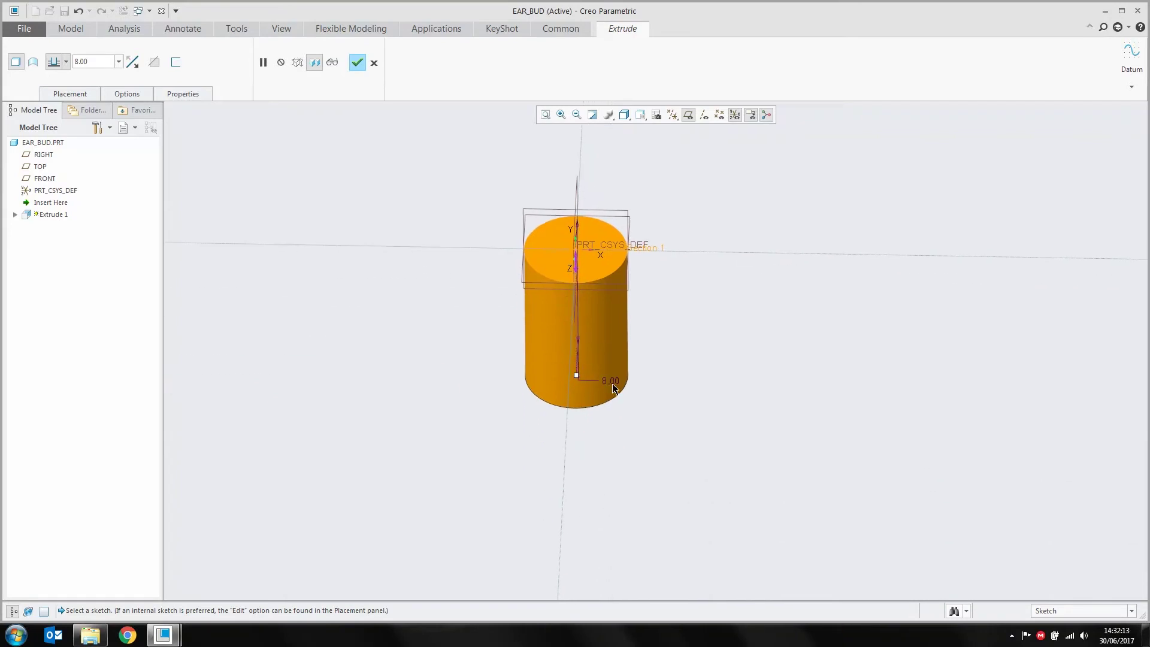
{"action": "type", "text": "25"}
{"action": "key", "text": "Return"}
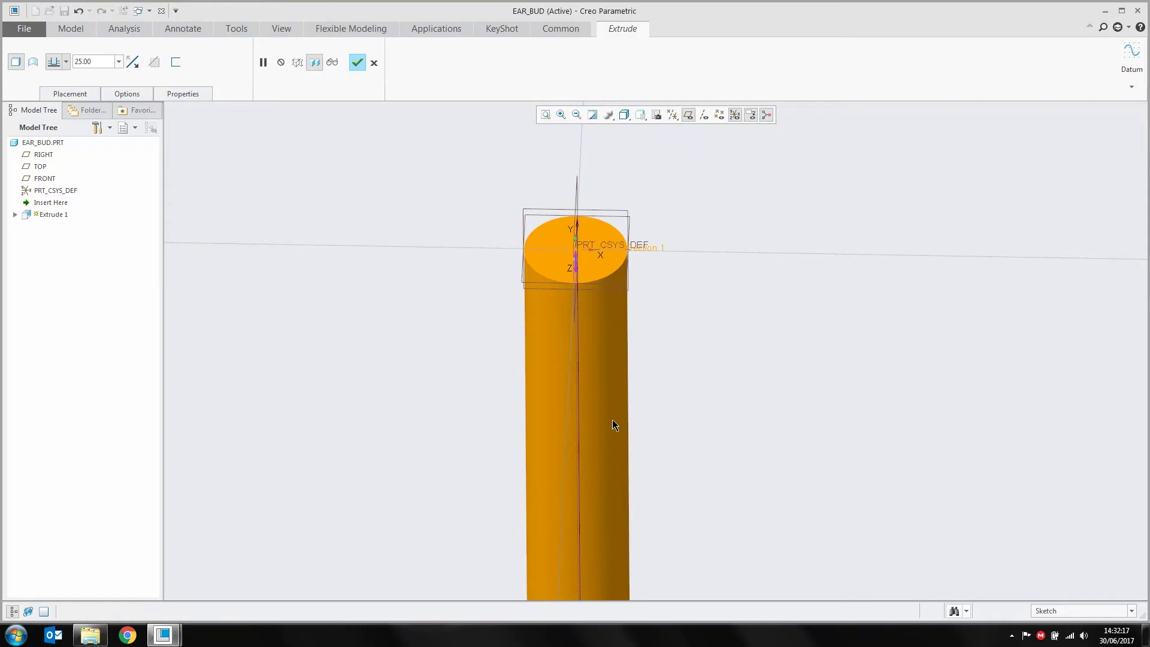
Switch the extrusion from a solid to a surface and complete the feature.
{"action": "scroll", "coordinate": [483, 313], "scroll_direction": "up", "scroll_amount": 2}
{"action": "scroll", "coordinate": [482, 320], "scroll_direction": "down", "scroll_amount": 3}
{"action": "middle_click_drag", "start_coordinate": [482, 325], "coordinate": [453, 286], "text": "shift"}
{"action": "right_click", "coordinate": [453, 288]}
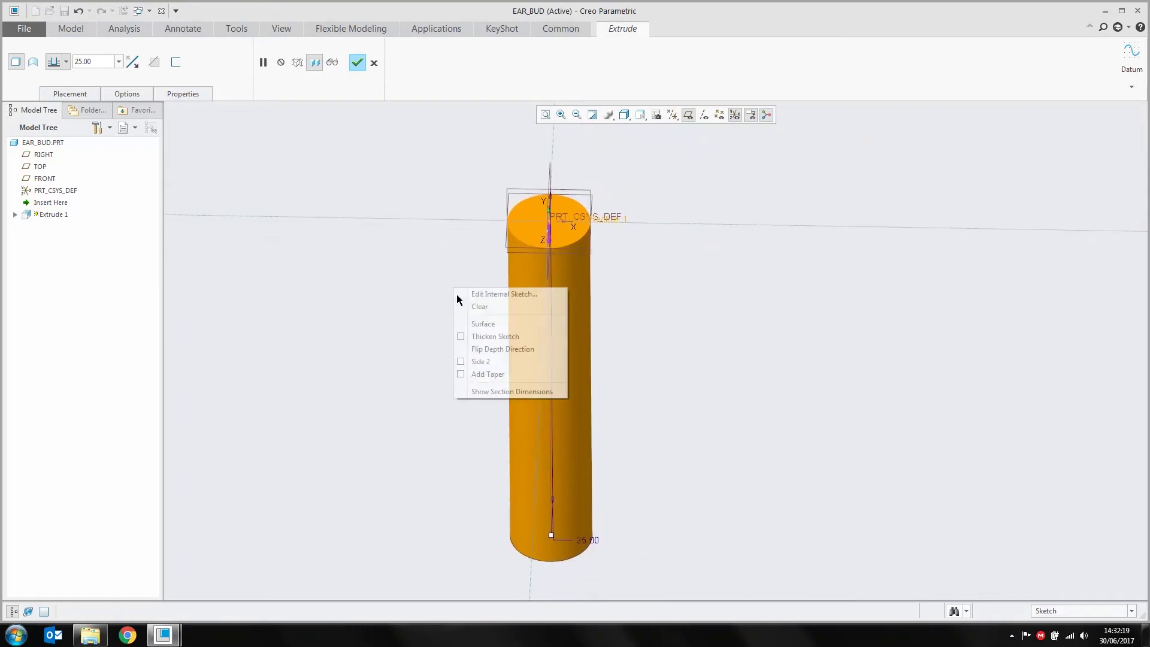
{"action": "left_click", "coordinate": [469, 324]}
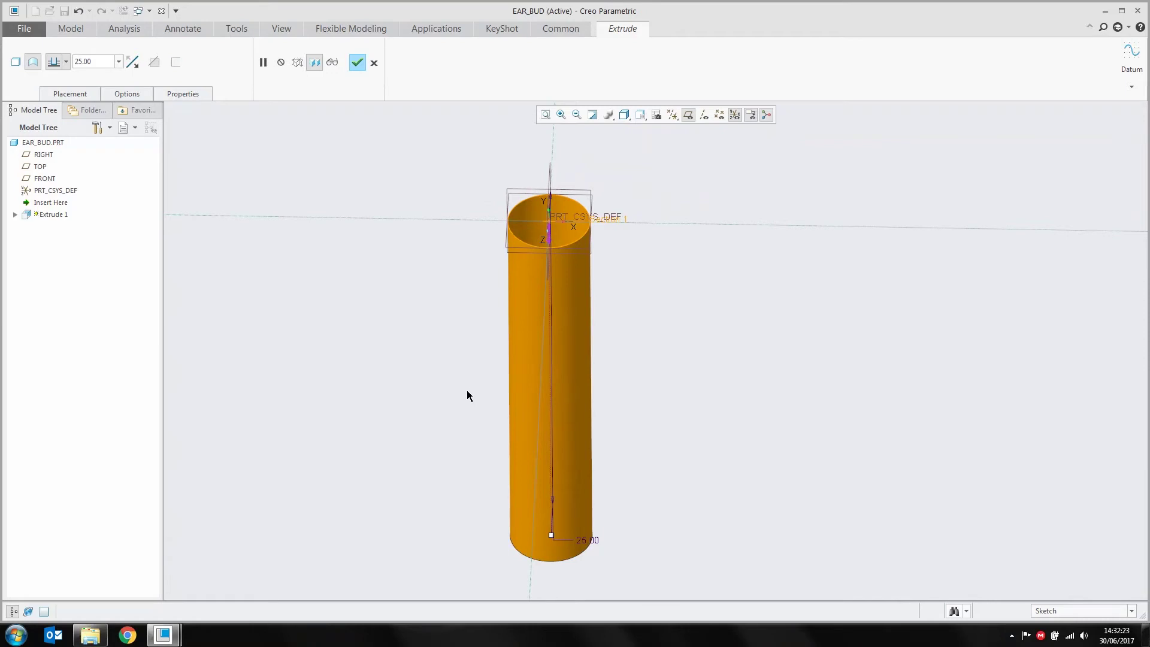
{"action": "middle_click", "coordinate": [443, 343]}
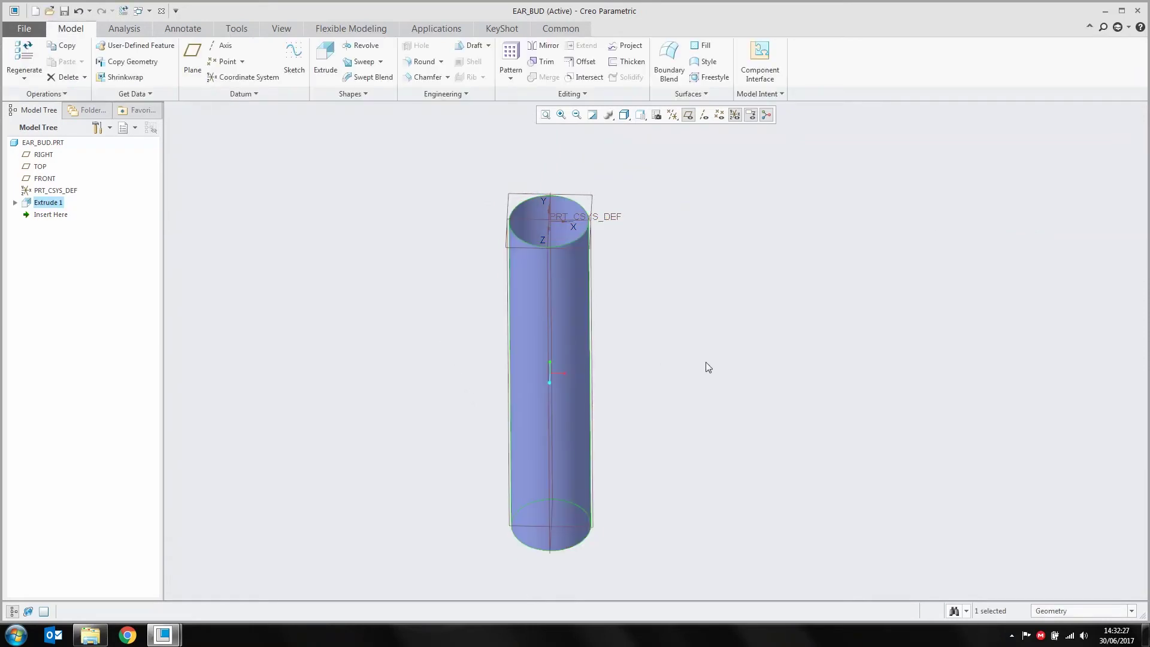
Orient the model to the FRONT view and hide the datum planes and coordinate systems.
{"action": "left_click", "coordinate": [640, 114]}
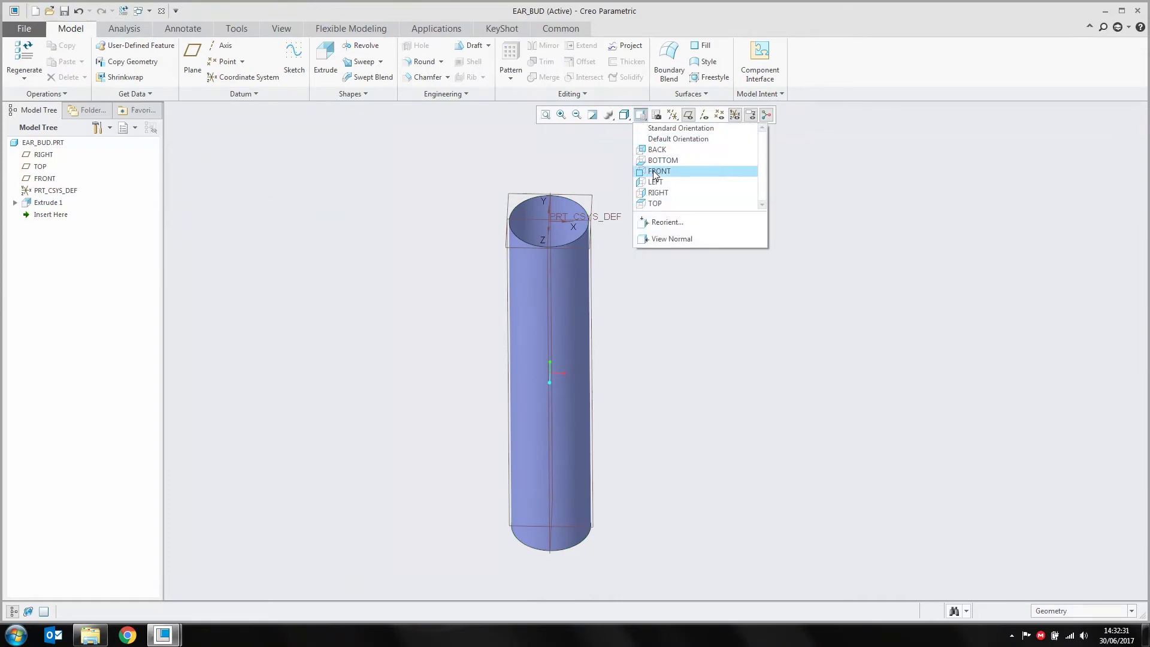
{"action": "left_click", "coordinate": [654, 172]}
{"action": "left_click", "coordinate": [731, 113]}
{"action": "left_click", "coordinate": [735, 115]}
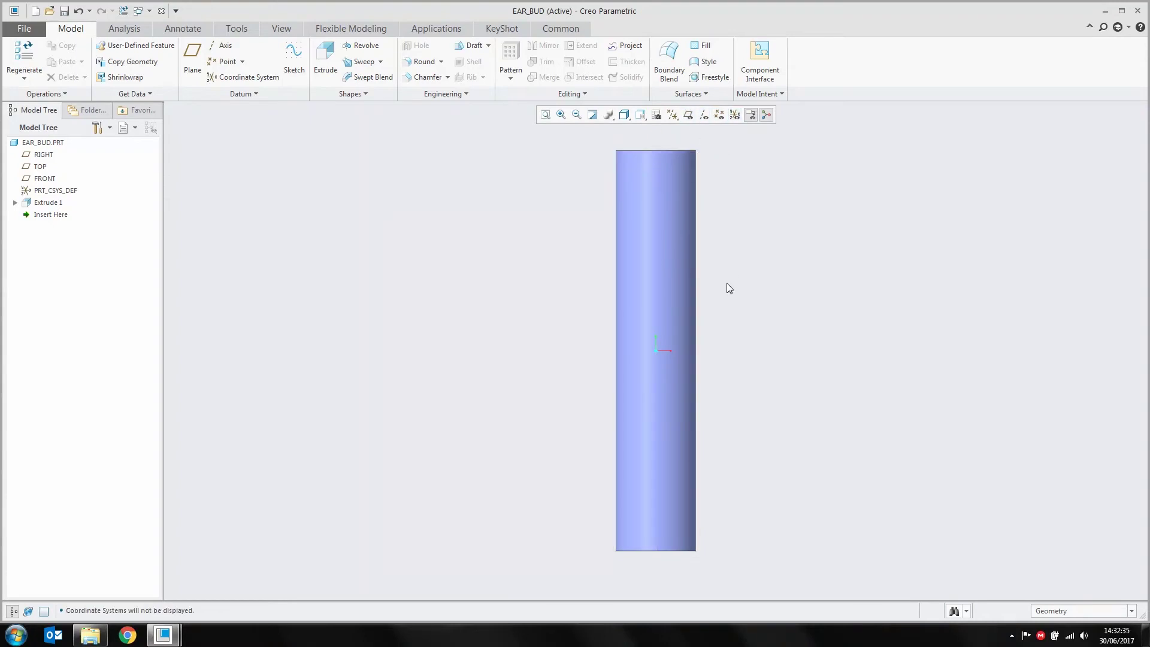
Start a Freestyle feature and add a closed sphere primitive at the upper end of the tube.
{"action": "middle_click_drag", "start_coordinate": [740, 249], "coordinate": [675, 370], "text": "shift"}
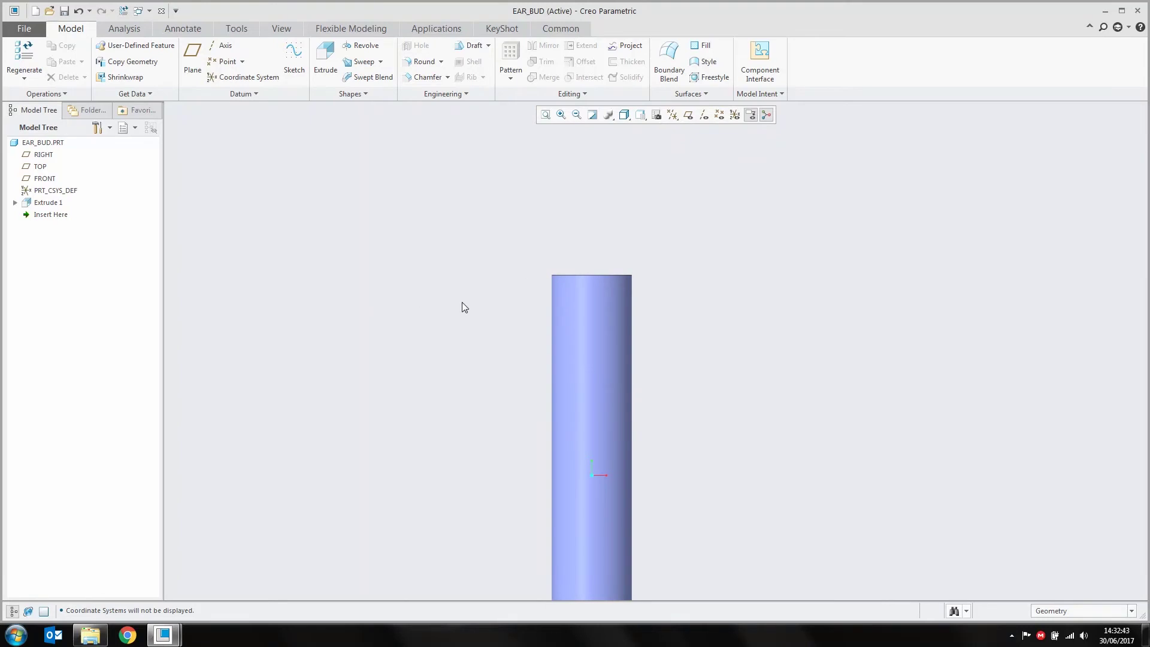
{"action": "left_click", "coordinate": [714, 77]}
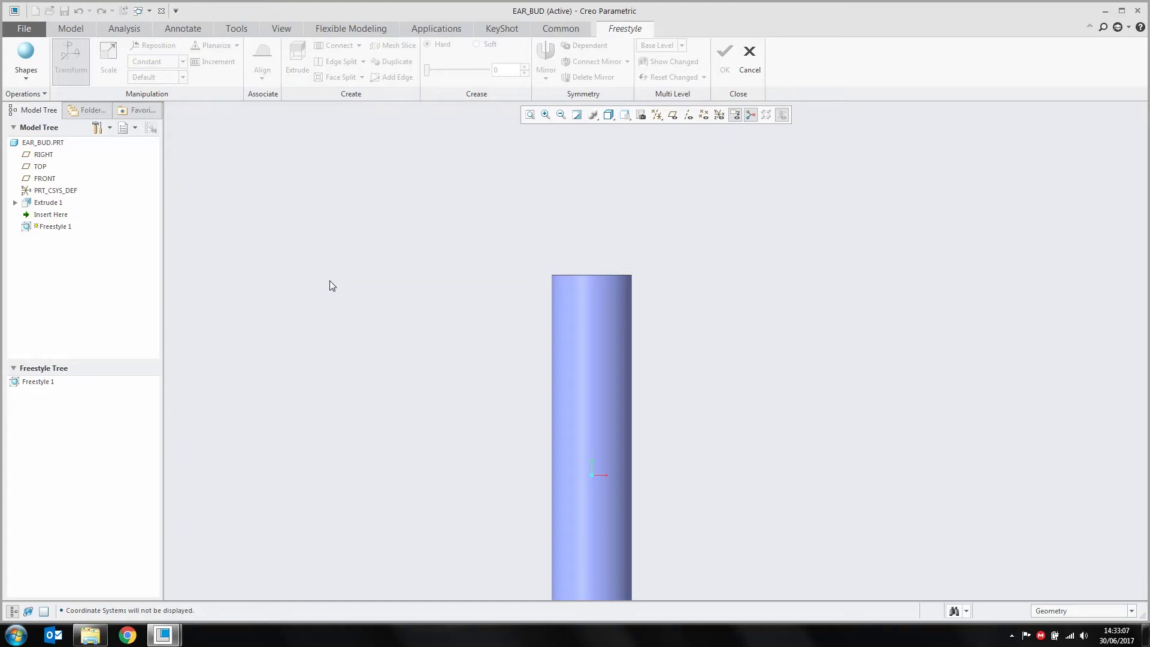
{"action": "left_click", "coordinate": [27, 76]}
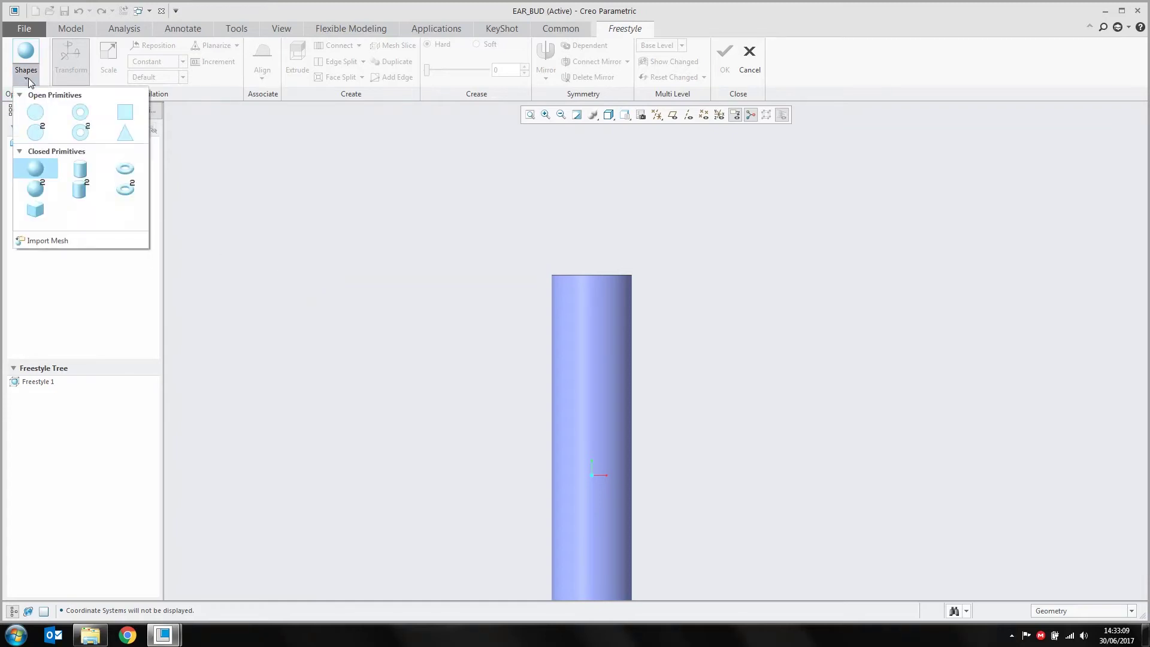
{"action": "left_click", "coordinate": [30, 168]}
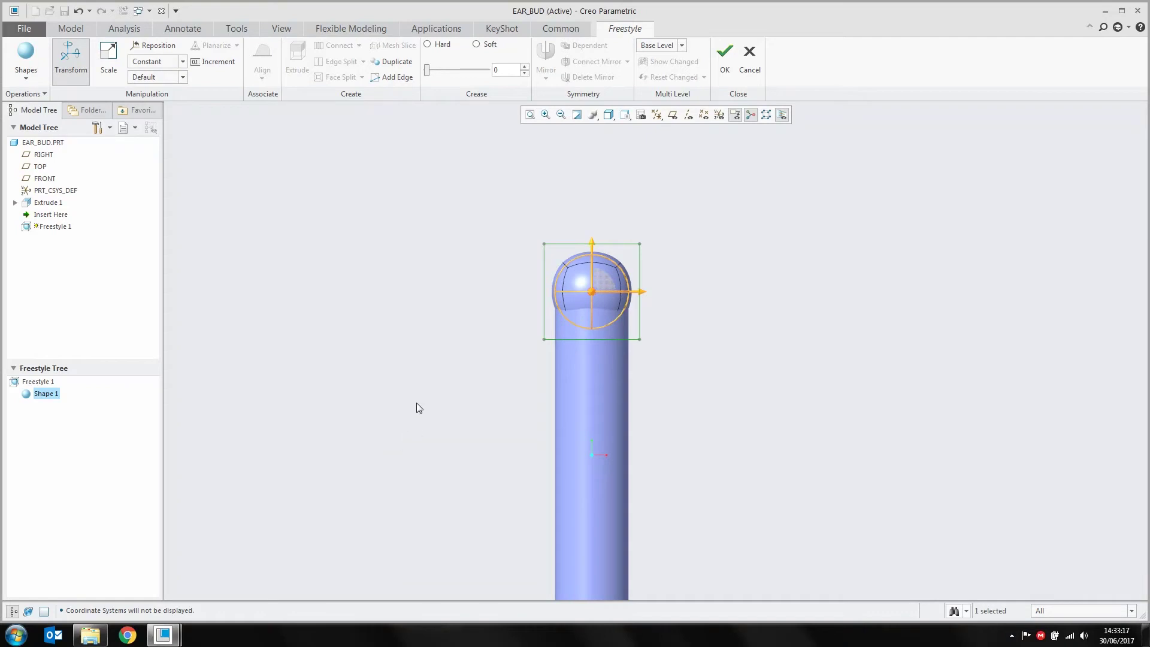
Try reshaping the sphere by pulling parts of its control mesh upward and sideways, and extruding the selected mesh element.
{"action": "middle_click_drag", "start_coordinate": [500, 333], "coordinate": [517, 220]}
{"action": "middle_click_drag", "start_coordinate": [656, 274], "coordinate": [623, 258]}
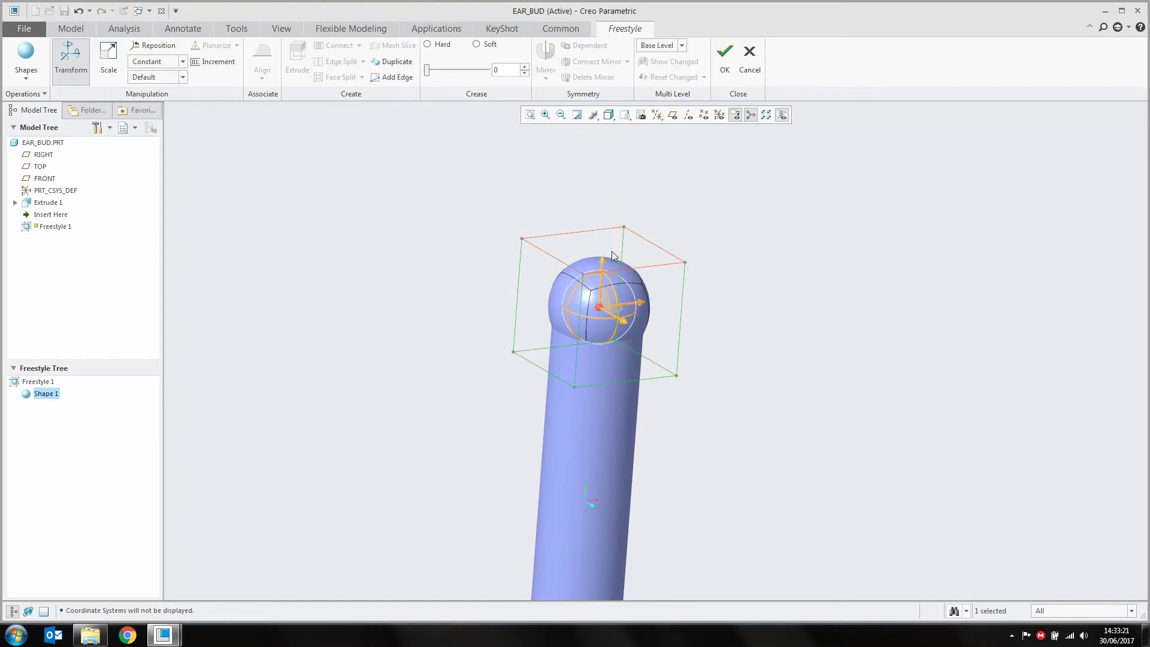
{"action": "left_click", "coordinate": [611, 249]}
{"action": "left_click_drag", "start_coordinate": [608, 213], "coordinate": [608, 139]}
{"action": "left_click", "coordinate": [560, 272]}
{"action": "left_click_drag", "start_coordinate": [509, 280], "coordinate": [343, 315]}
{"action": "right_click", "coordinate": [346, 297]}
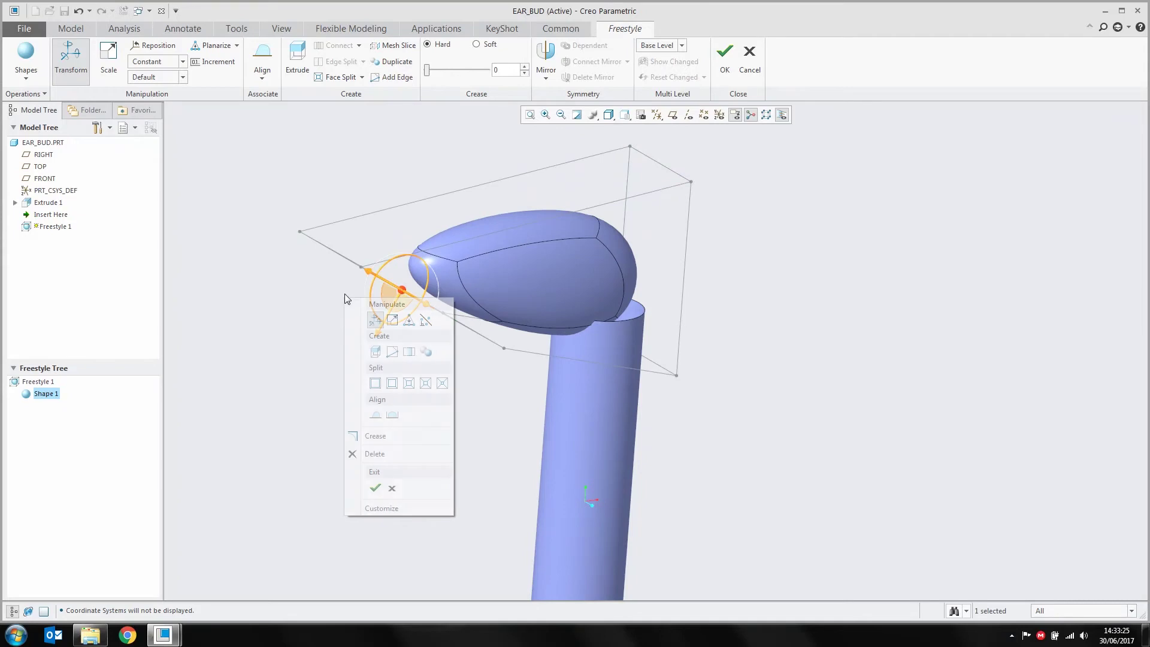
{"action": "left_click", "coordinate": [376, 351]}
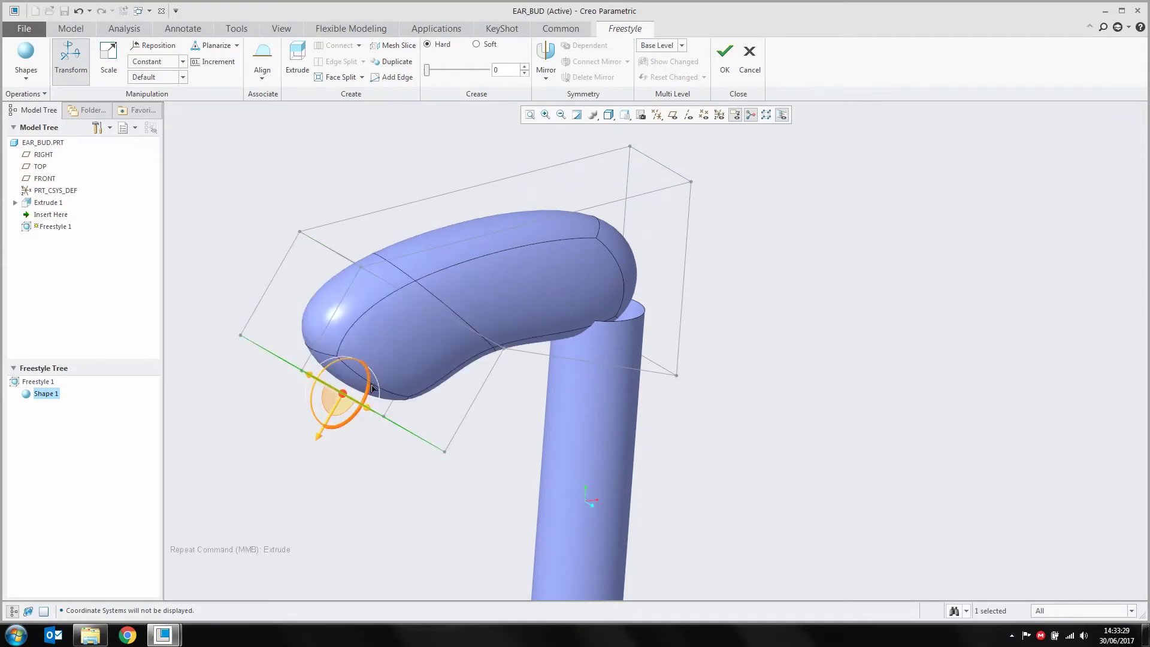
Undo the trial stretches and extrusion of the sphere's control mesh.
{"action": "key", "text": "ctrl+z"}
{"action": "key", "text": "ctrl+z"}
{"action": "key", "text": "ctrl+z"}
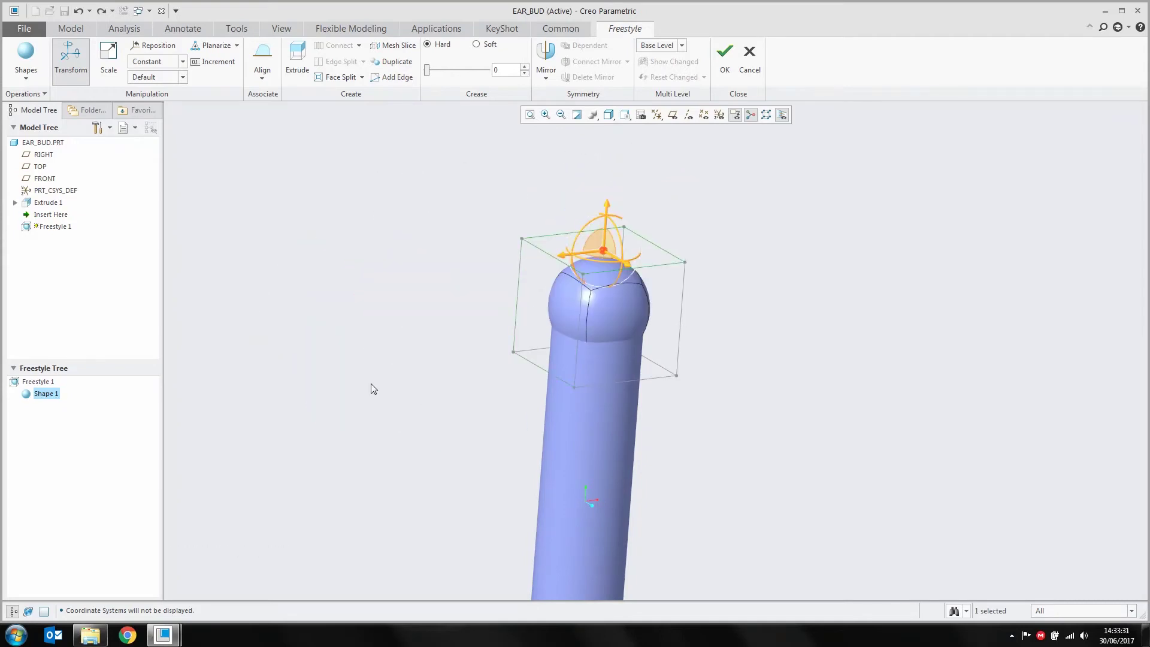
Return to the FRONT view, select the sphere's entire control mesh and move it straight up clear of the tube.
{"action": "left_click", "coordinate": [624, 114]}
{"action": "left_click", "coordinate": [645, 172]}
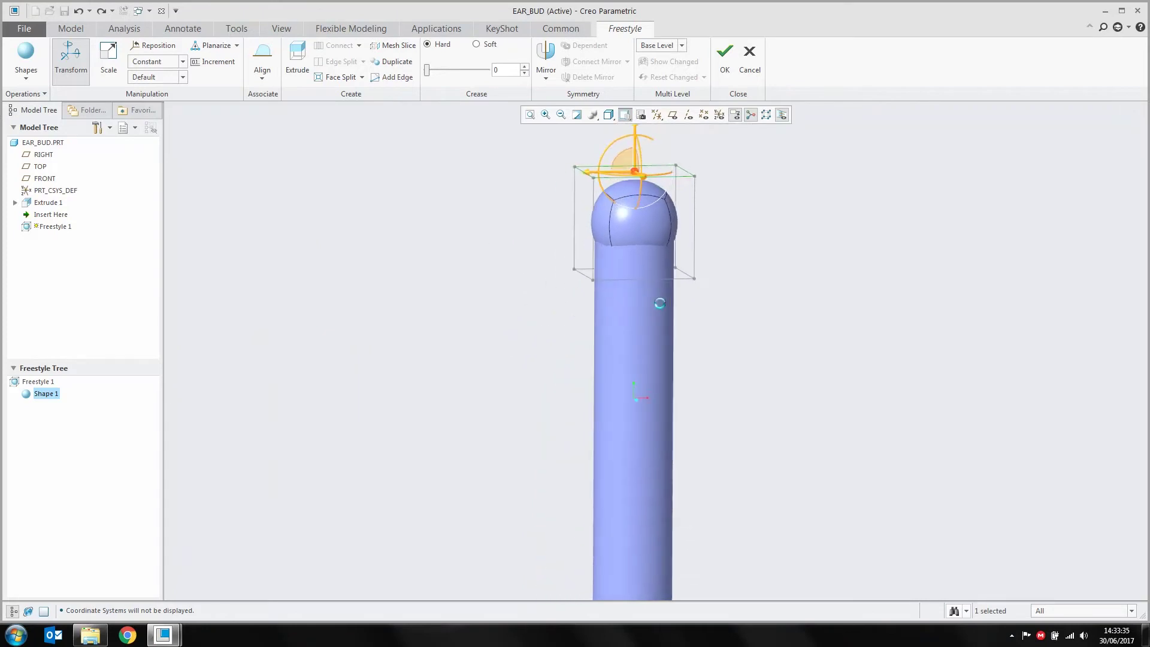
{"action": "middle_click_drag", "start_coordinate": [717, 200], "coordinate": [671, 348], "text": "shift"}
{"action": "left_click_drag", "start_coordinate": [397, 161], "coordinate": [740, 480]}
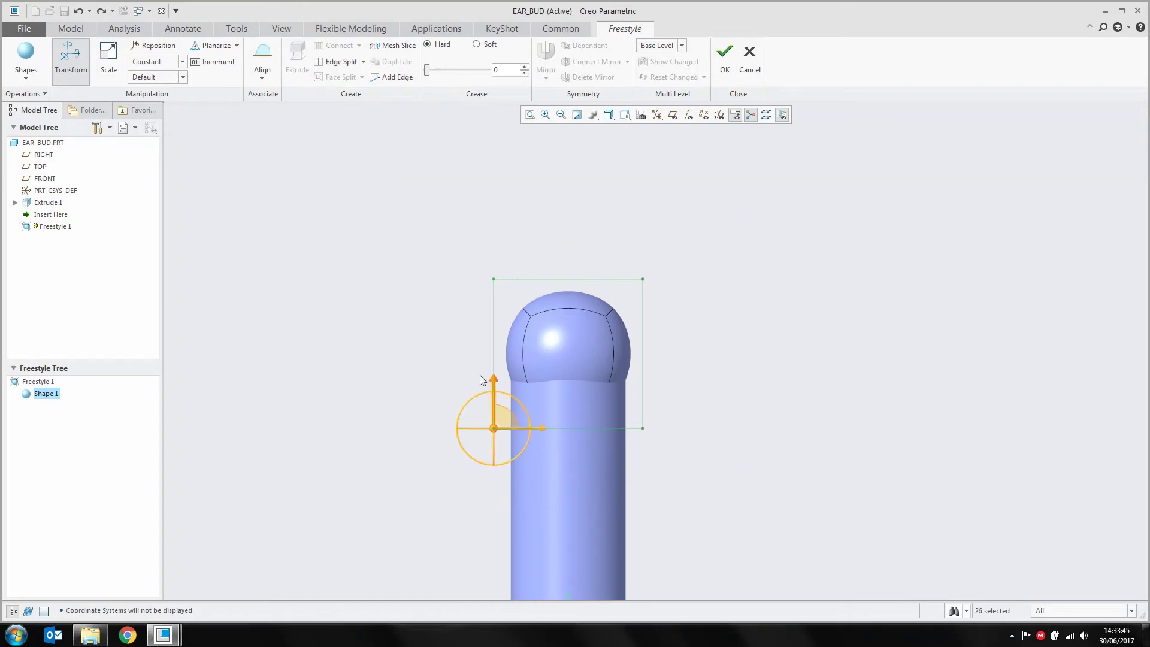
{"action": "left_click_drag", "start_coordinate": [495, 383], "coordinate": [503, 255]}
{"action": "middle_click_drag", "start_coordinate": [506, 282], "coordinate": [520, 312], "text": "ctrl"}
{"action": "scroll", "coordinate": [521, 316], "scroll_direction": "up", "scroll_amount": 3}
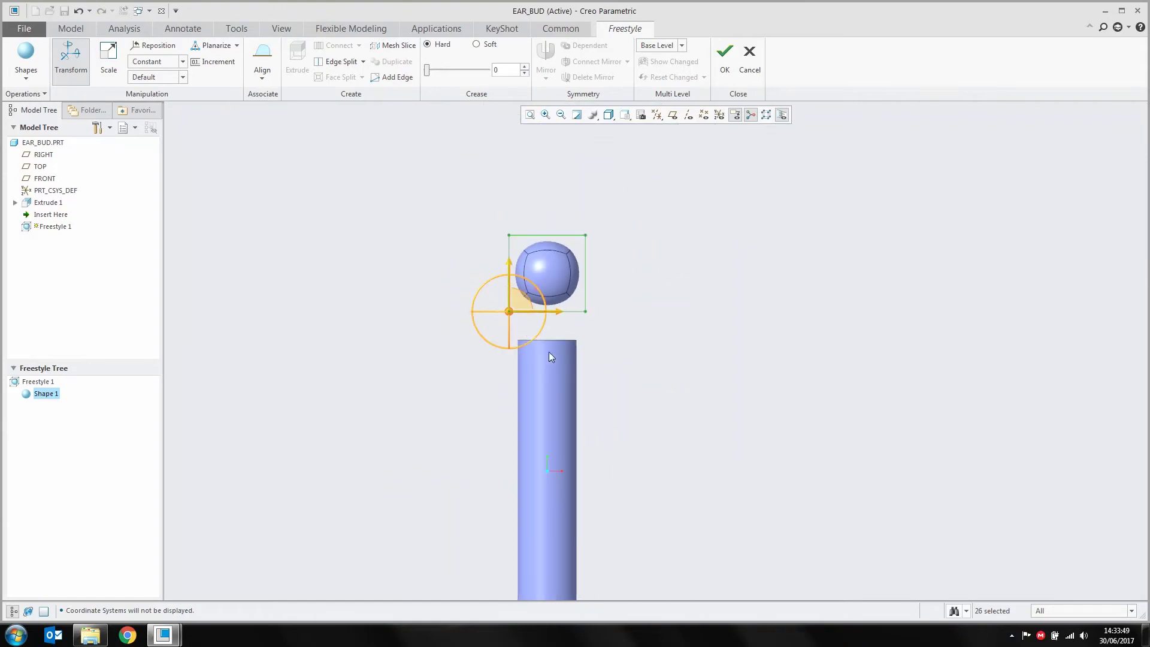
Scale the sphere's entire control mesh uniformly in 3D until the sphere is much wider than the tube and meets its upper end.
{"action": "right_click", "coordinate": [634, 245]}
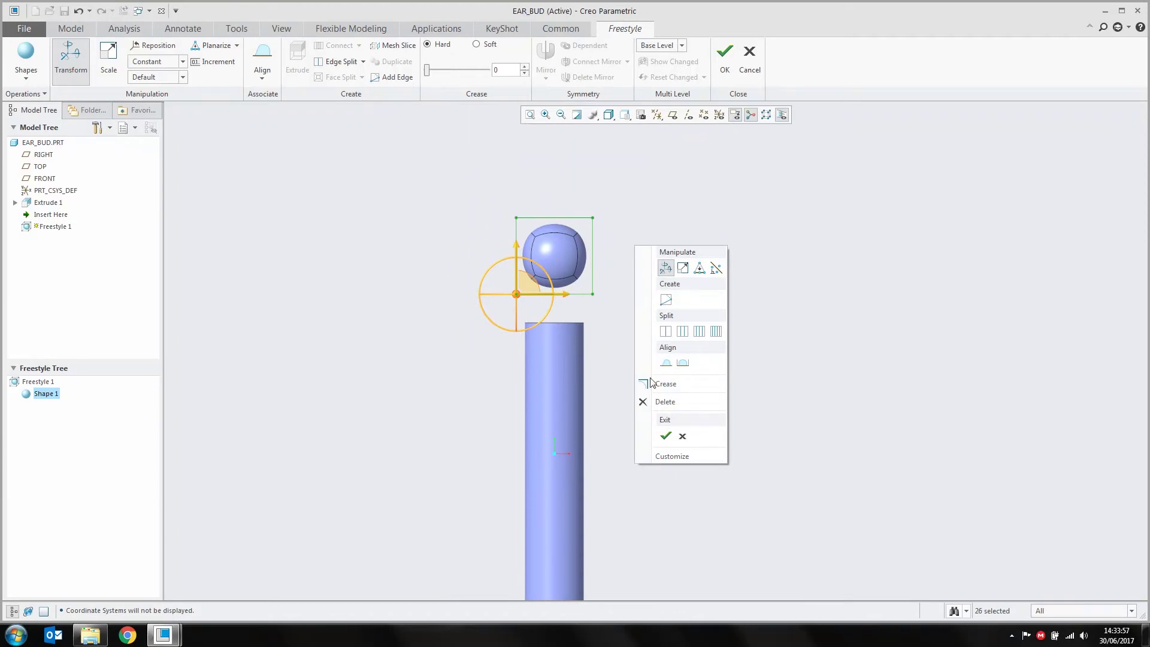
{"action": "left_click", "coordinate": [683, 269]}
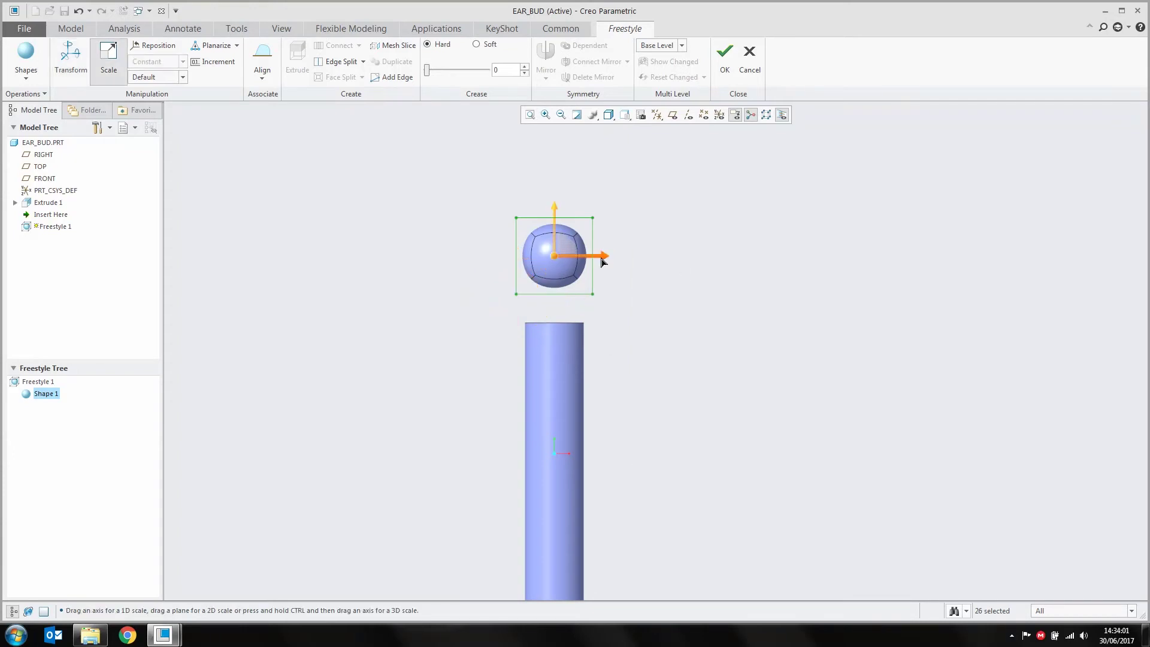
{"action": "left_click_drag", "start_coordinate": [602, 262], "coordinate": [713, 264], "text": "ctrl"}
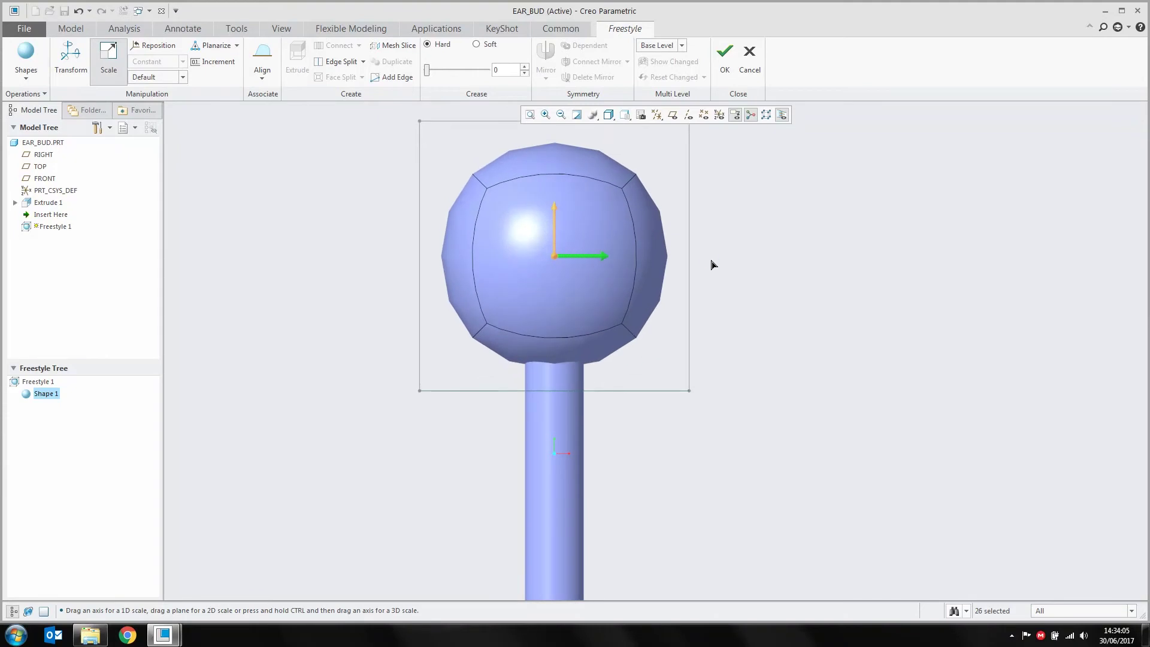
{"action": "scroll", "coordinate": [636, 293], "scroll_direction": "up", "scroll_amount": 2}
{"action": "scroll", "coordinate": [636, 293], "scroll_direction": "down", "scroll_amount": 4}
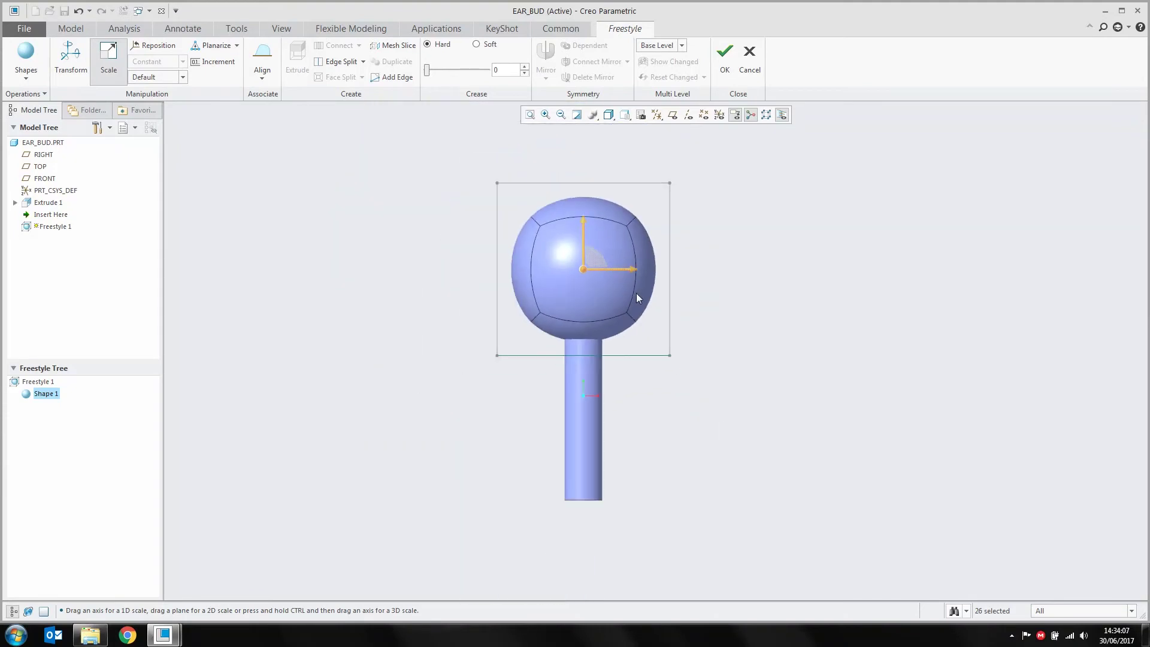
{"action": "left_click_drag", "start_coordinate": [634, 271], "coordinate": [625, 275], "text": "ctrl"}
{"action": "scroll", "coordinate": [593, 283], "scroll_direction": "up", "scroll_amount": 1}
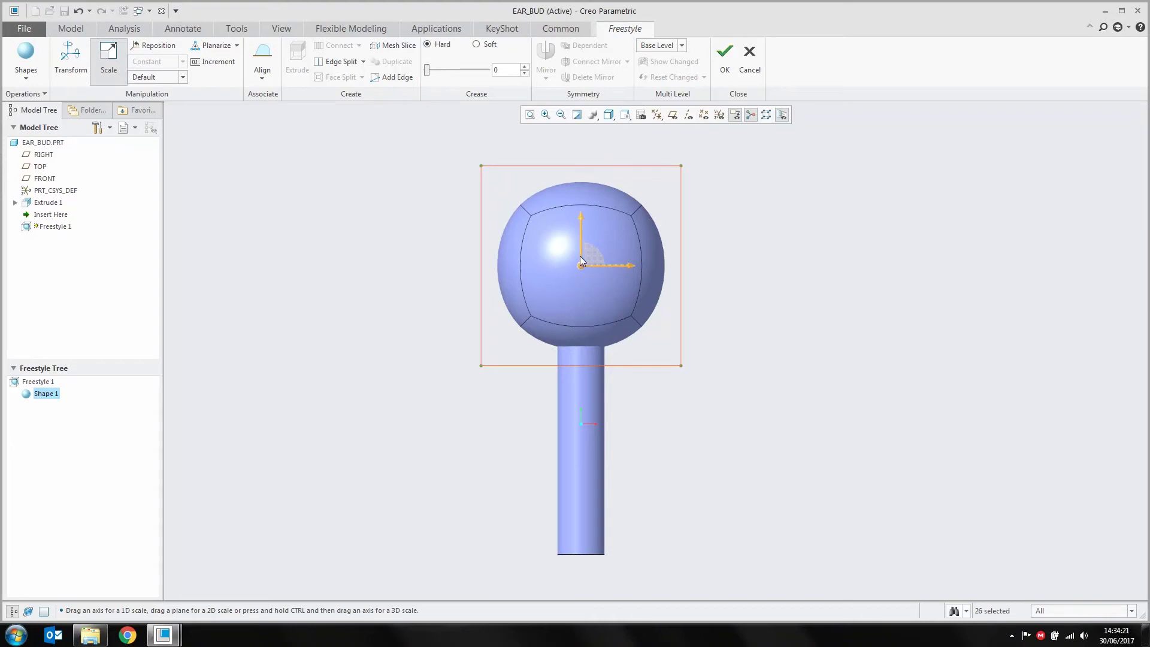
{"action": "scroll", "coordinate": [580, 257], "scroll_direction": "down", "scroll_amount": 1}
{"action": "scroll", "coordinate": [585, 299], "scroll_direction": "up", "scroll_amount": 1}
In the RIGHT view, select one side of the sphere's control mesh and move it inward past the tube, flattening the sphere into a thin disc.
{"action": "left_click", "coordinate": [625, 114]}
{"action": "left_click", "coordinate": [646, 191]}
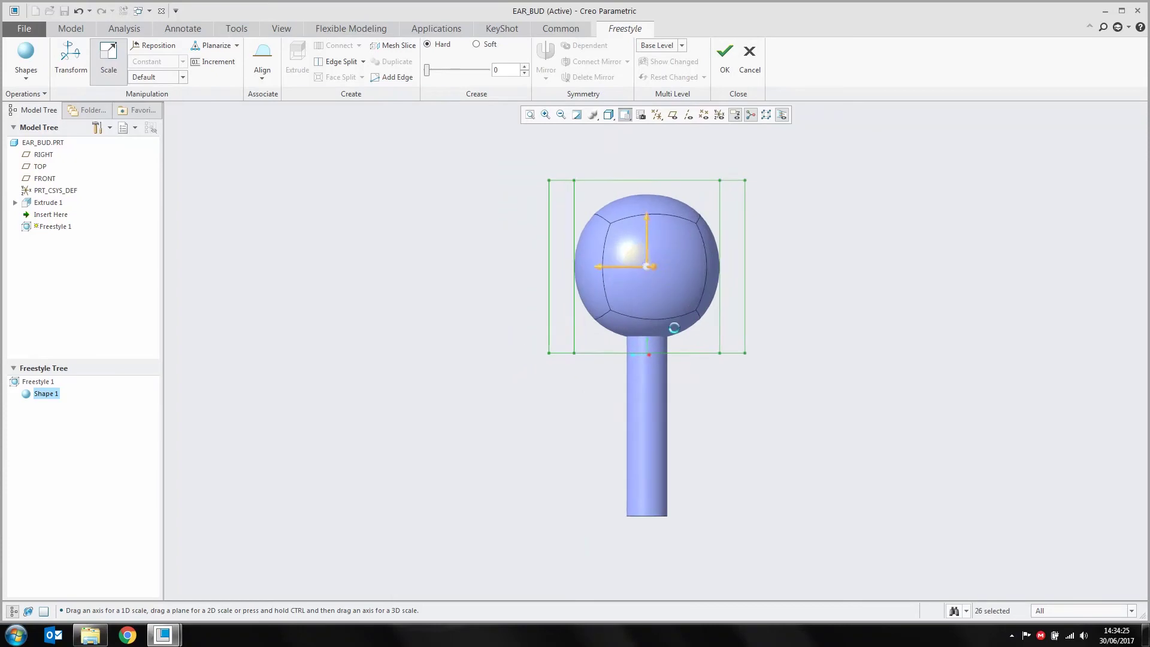
{"action": "left_click", "coordinate": [785, 370]}
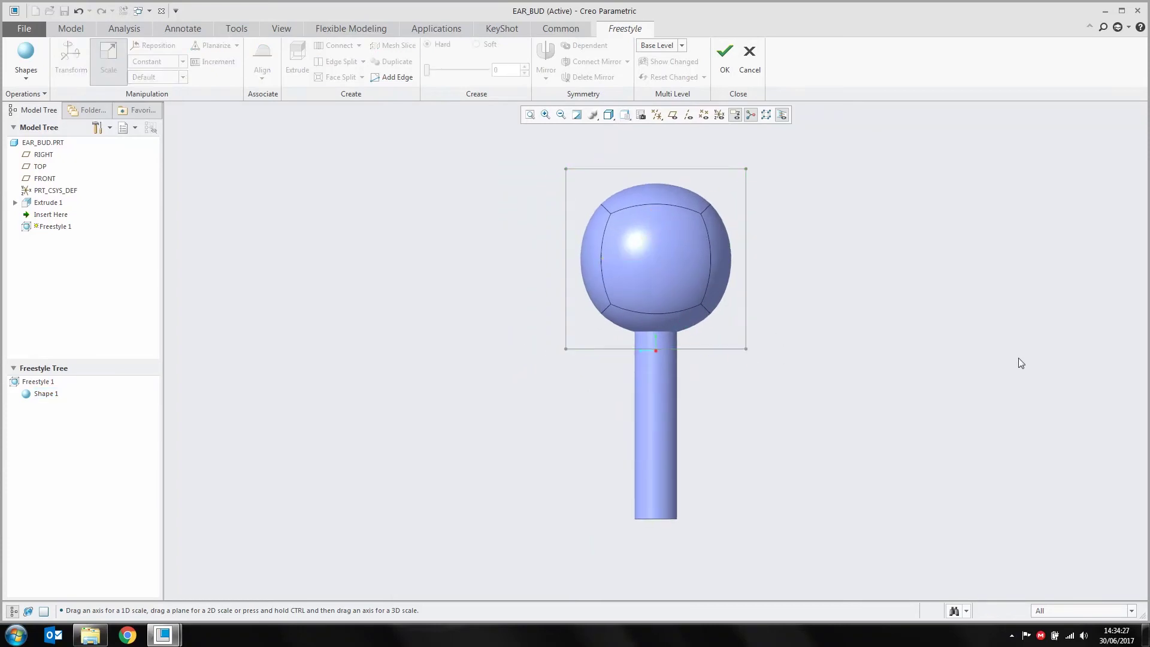
{"action": "left_click_drag", "start_coordinate": [737, 171], "coordinate": [798, 396]}
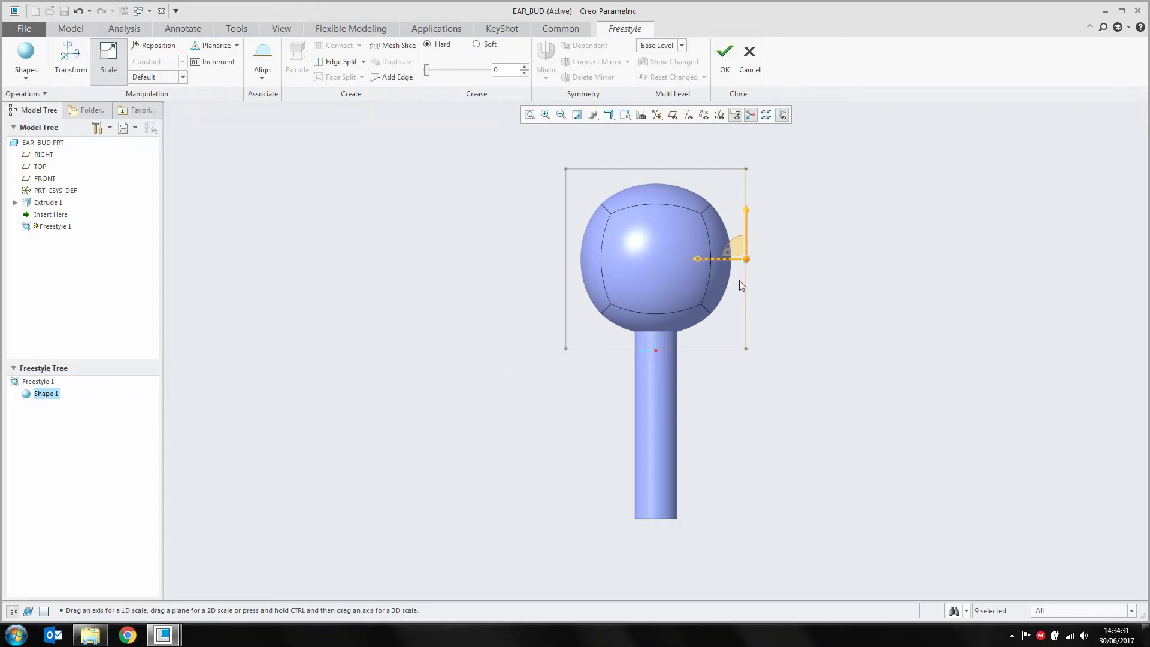
{"action": "right_click", "coordinate": [786, 262]}
{"action": "left_click", "coordinate": [814, 286]}
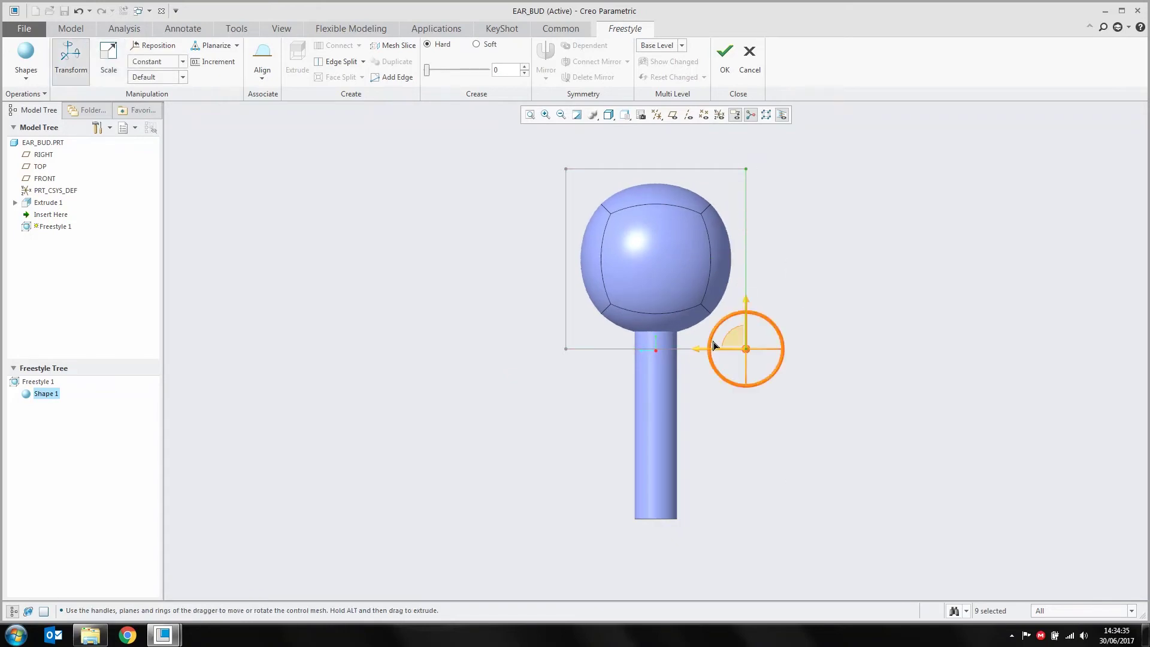
{"action": "left_click_drag", "start_coordinate": [697, 357], "coordinate": [581, 365]}
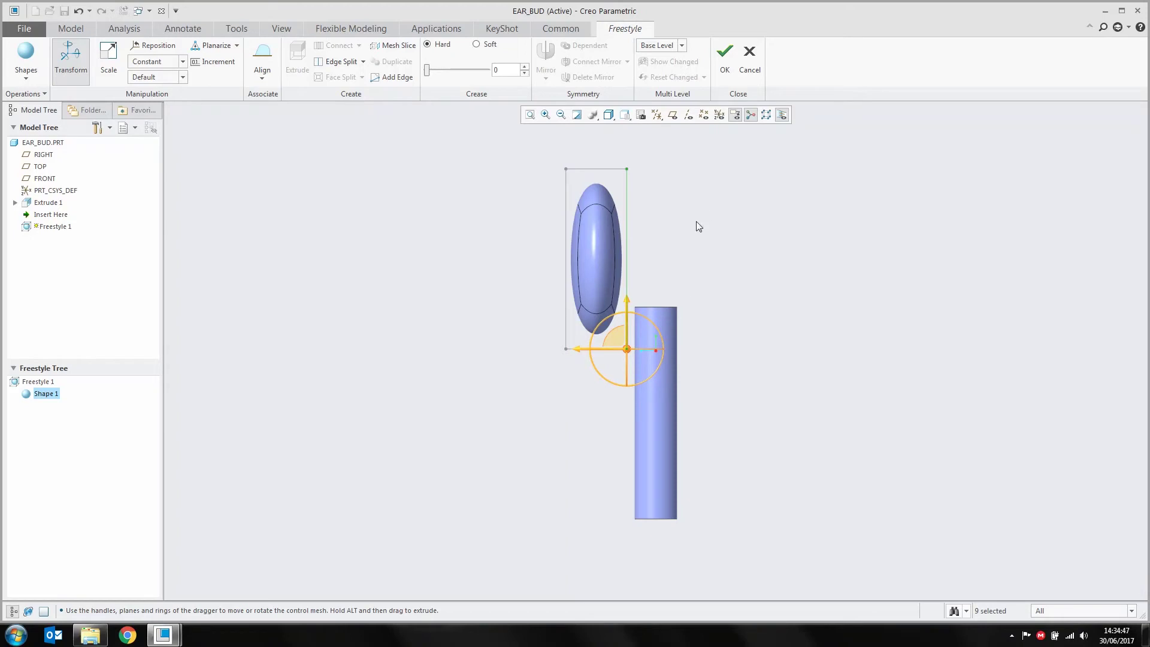
Select the flattened head's large mesh face on the tube side in the BACK view and split it to create a smaller inner face.
{"action": "left_click", "coordinate": [625, 116]}
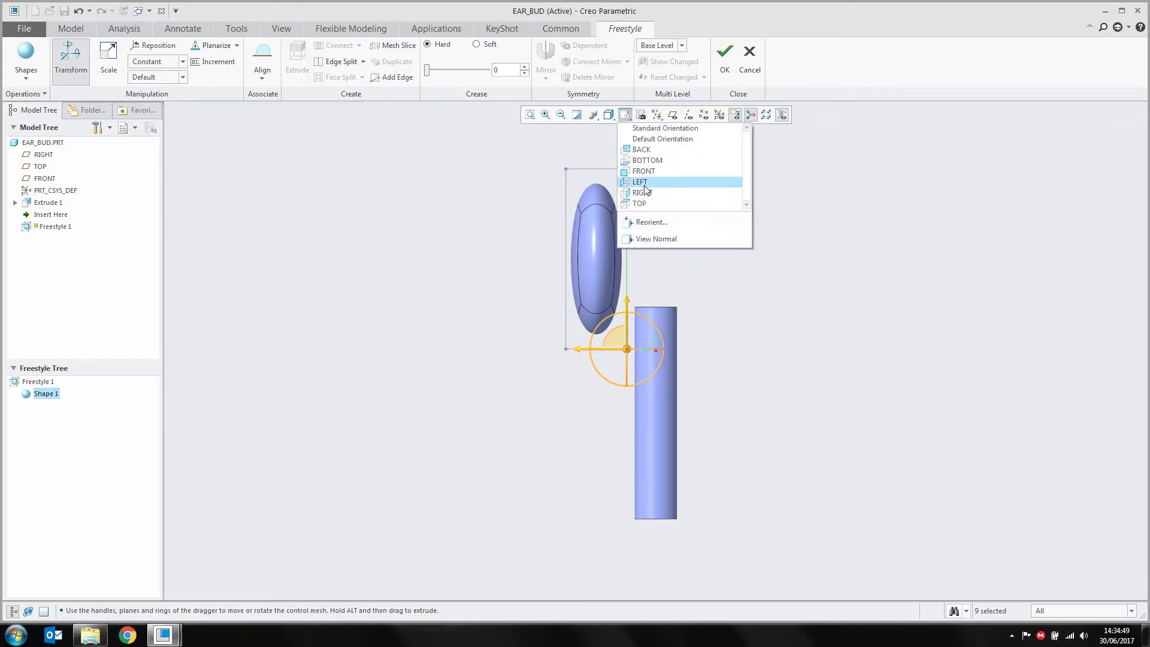
{"action": "left_click", "coordinate": [647, 161]}
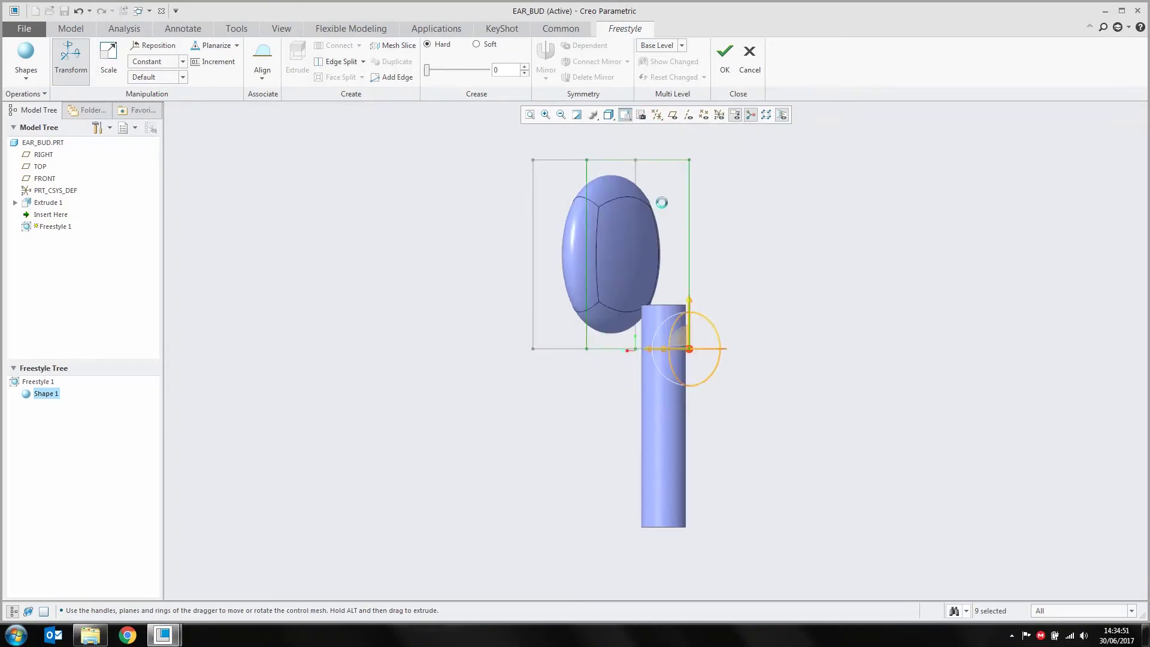
{"action": "left_click", "coordinate": [650, 250]}
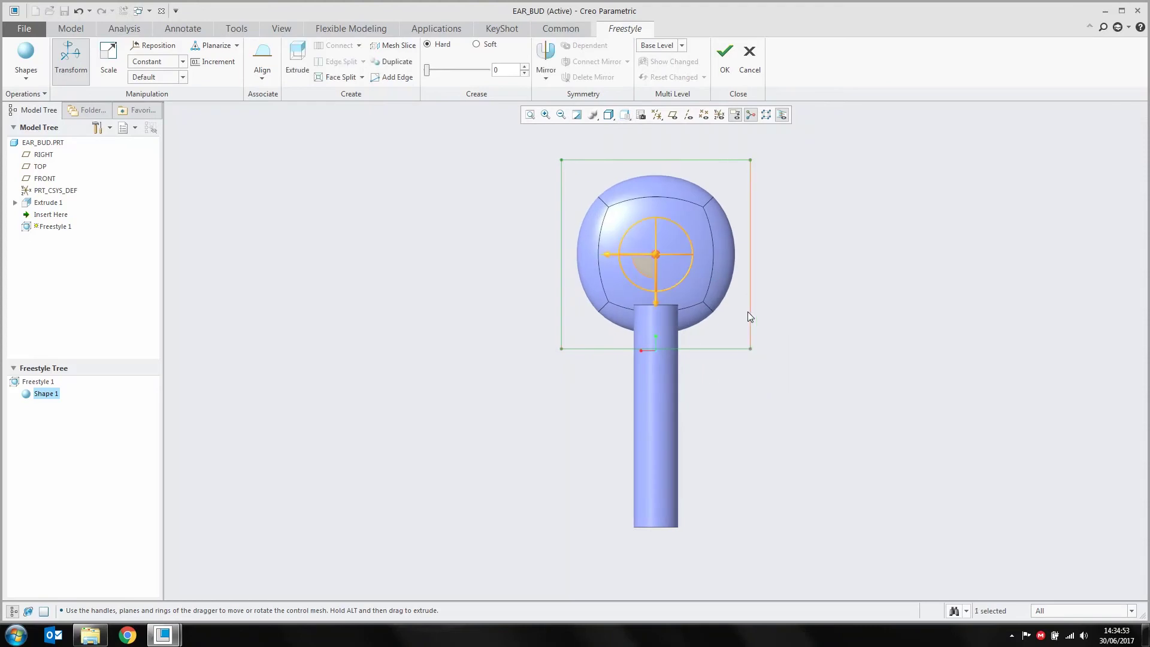
{"action": "middle_click_drag", "start_coordinate": [707, 260], "coordinate": [703, 222]}
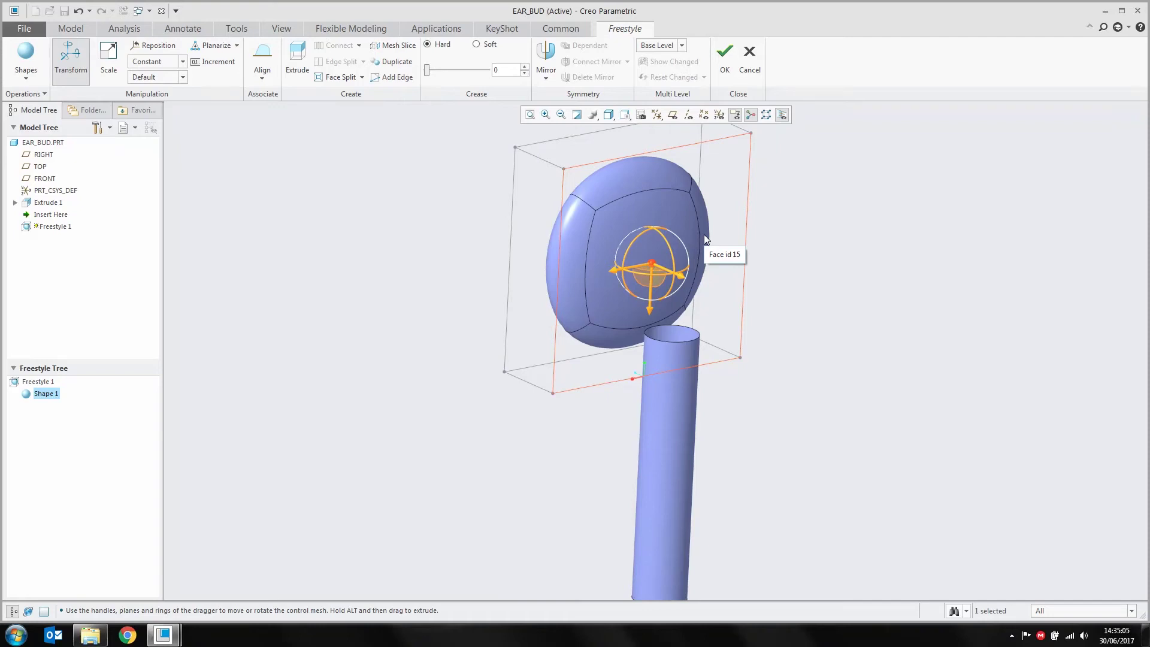
{"action": "left_click", "coordinate": [326, 78]}
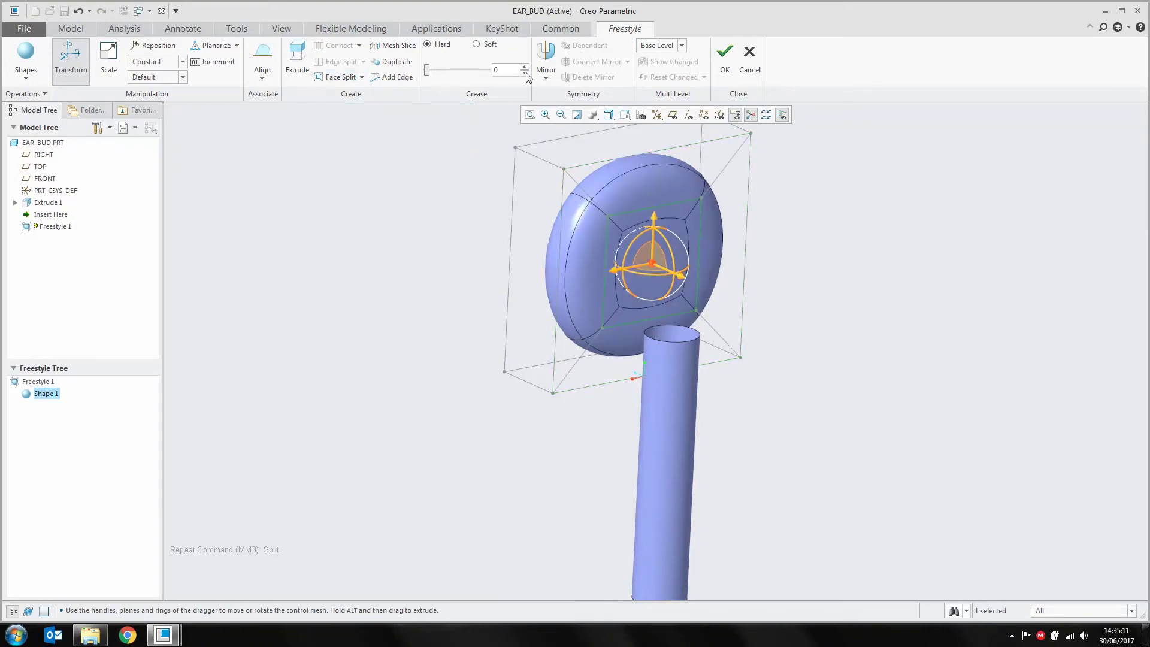
{"action": "middle_click_drag", "start_coordinate": [776, 301], "coordinate": [739, 278]}
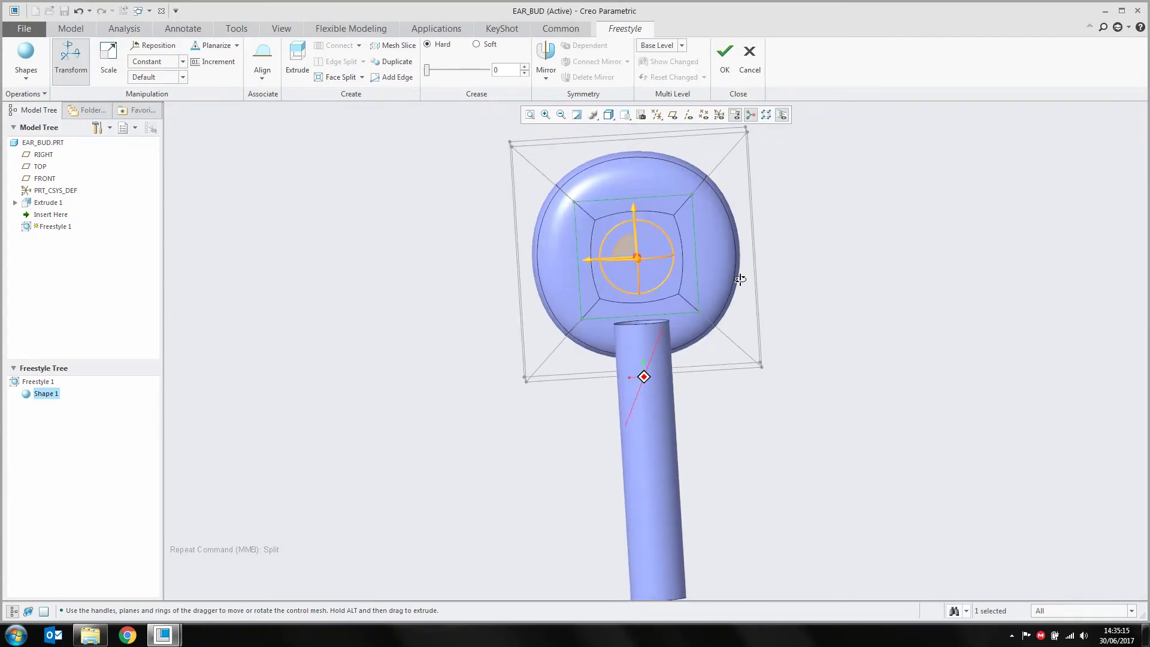
In the BACK view, select one outer side of the head's mesh and scale it down vertically to taper the head into an egg shape.
{"action": "left_click", "coordinate": [626, 115]}
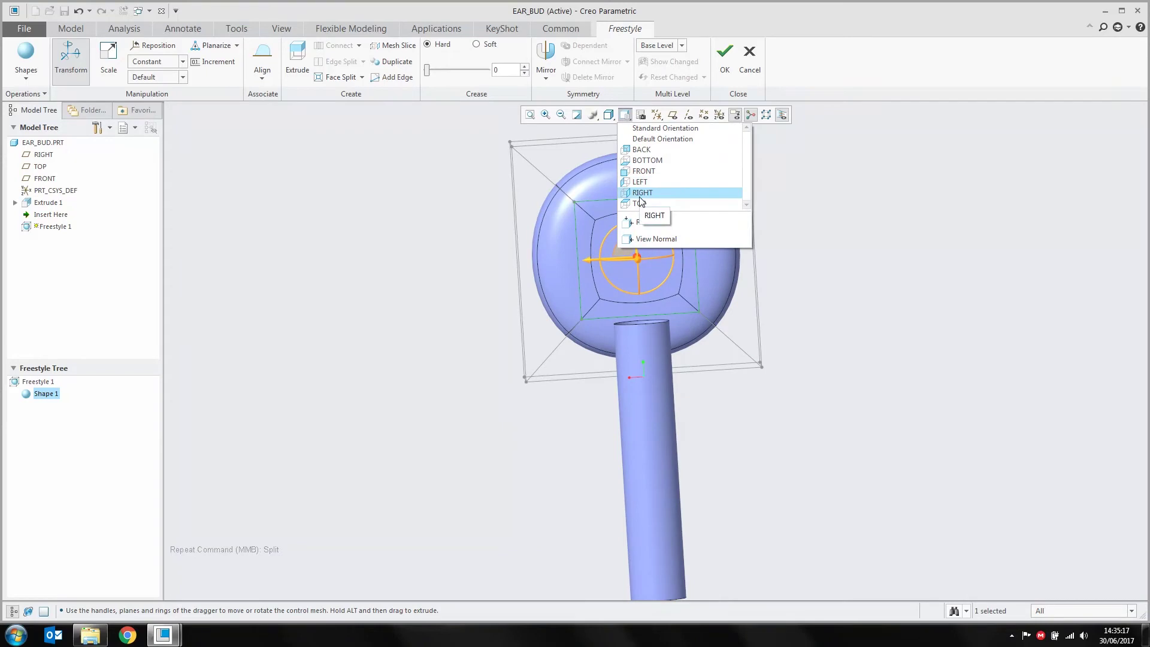
{"action": "left_click", "coordinate": [652, 163]}
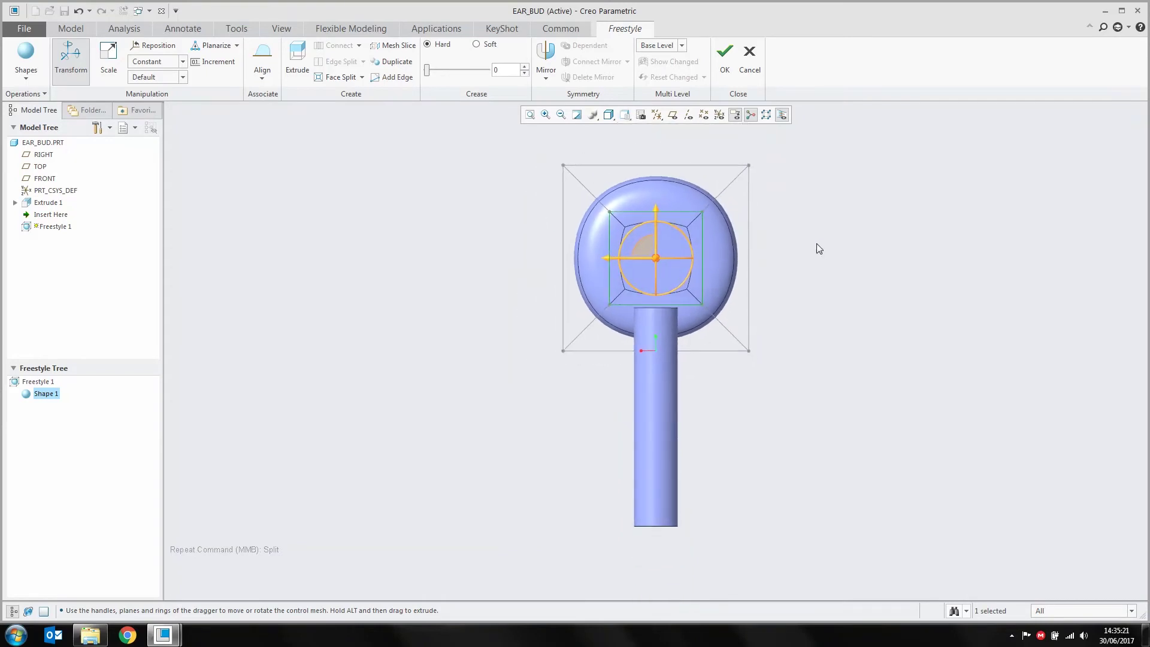
{"action": "scroll", "coordinate": [827, 252], "scroll_direction": "up", "scroll_amount": 1}
{"action": "left_click_drag", "start_coordinate": [719, 137], "coordinate": [767, 402]}
{"action": "right_click", "coordinate": [788, 311]}
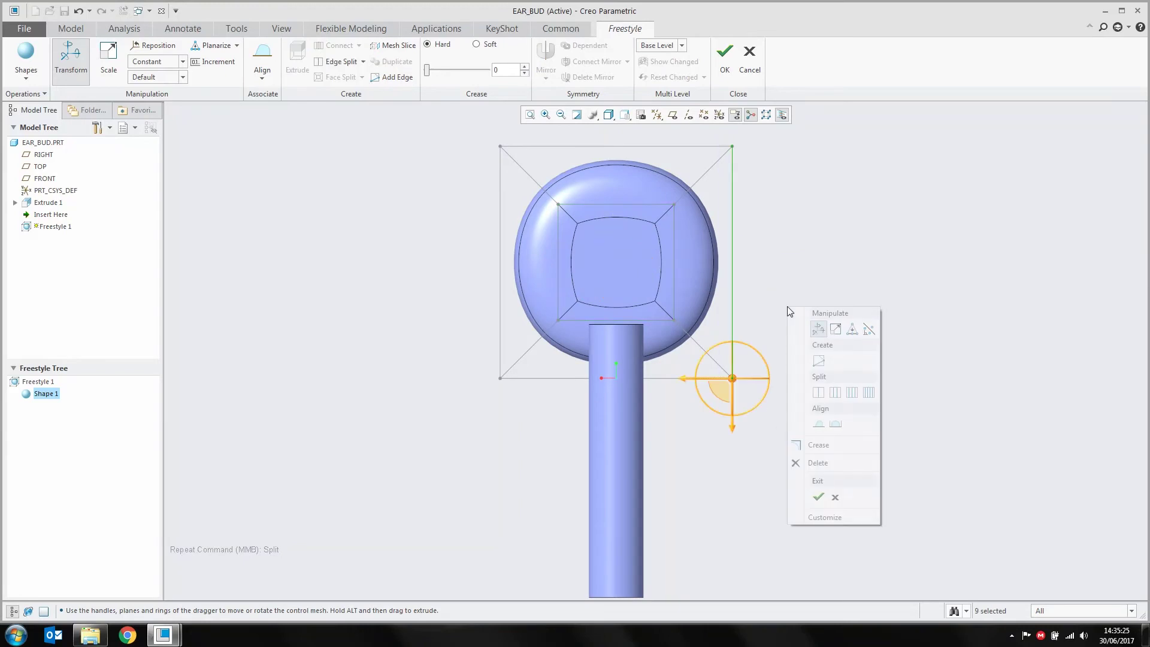
{"action": "left_click", "coordinate": [836, 328]}
{"action": "left_click_drag", "start_coordinate": [737, 321], "coordinate": [741, 285]}
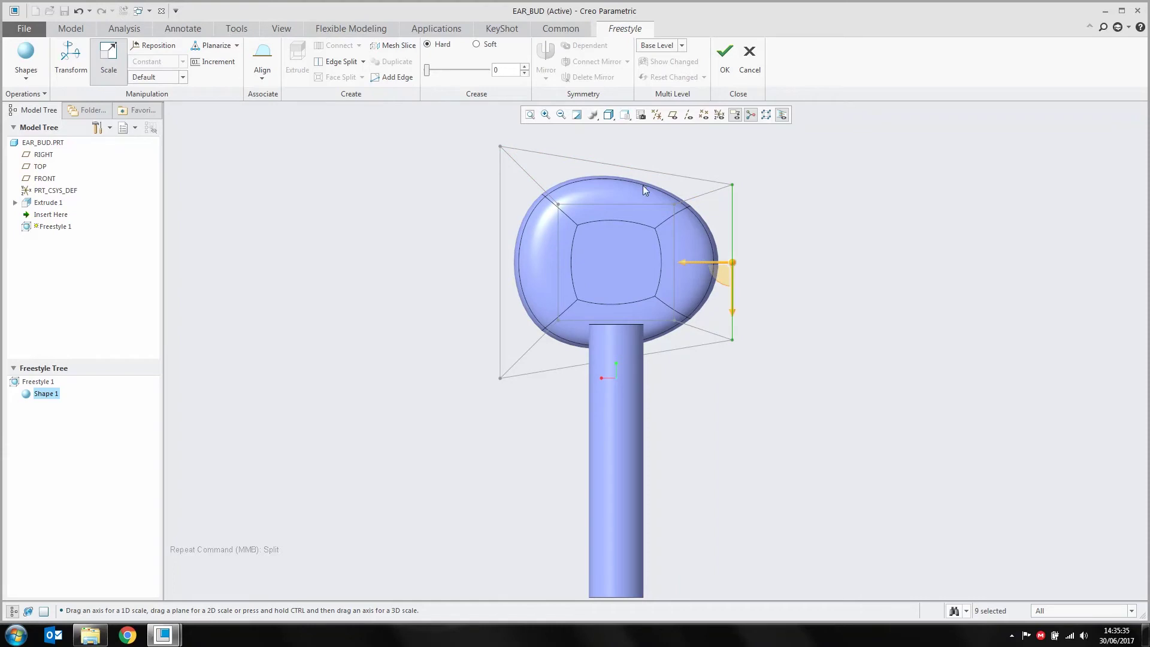
Select the head's entire control mesh and move it sideways so its wider end sits above the tube.
{"action": "left_click_drag", "start_coordinate": [463, 118], "coordinate": [802, 410]}
{"action": "right_click", "coordinate": [798, 391]}
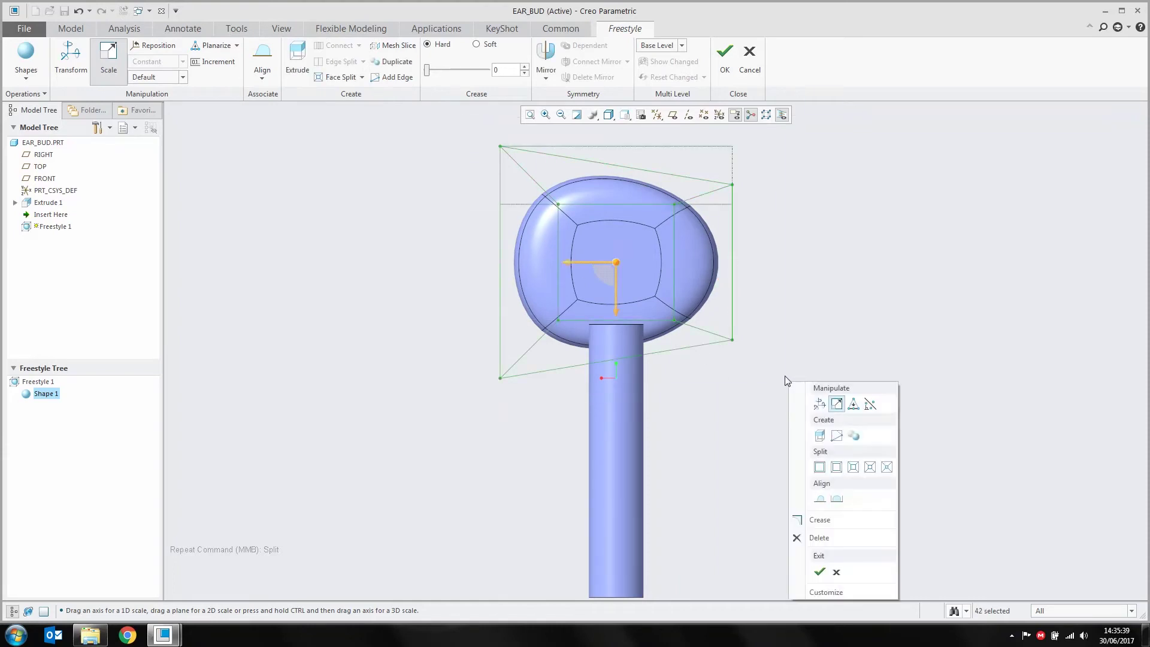
{"action": "left_click", "coordinate": [817, 405]}
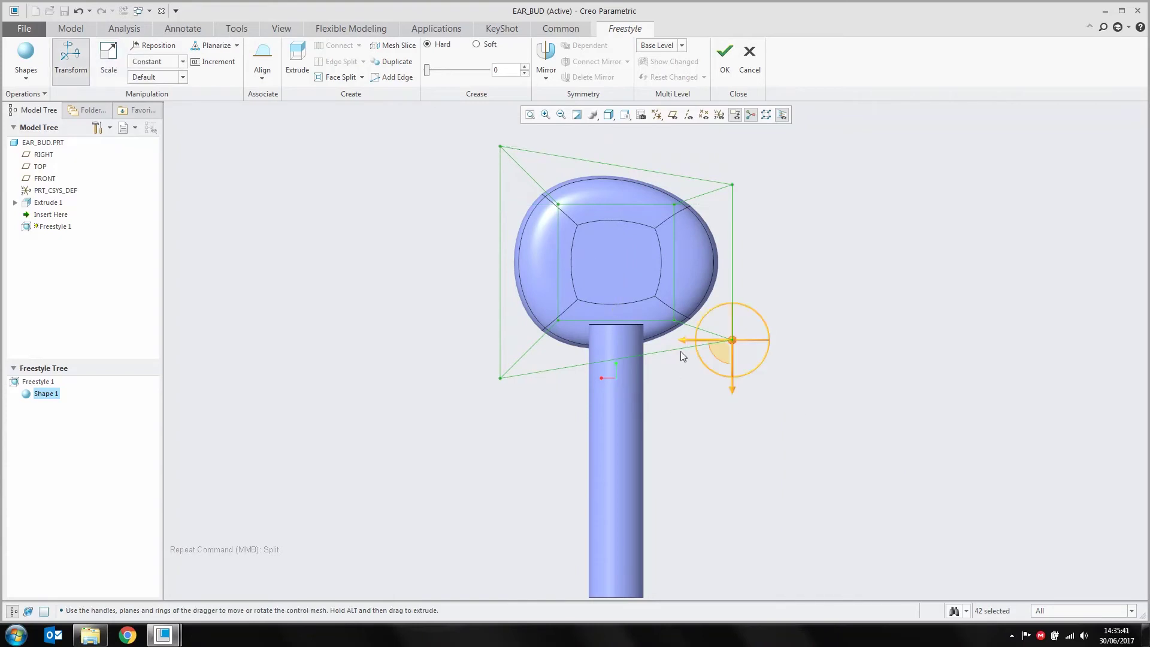
{"action": "left_click_drag", "start_coordinate": [686, 340], "coordinate": [715, 346]}
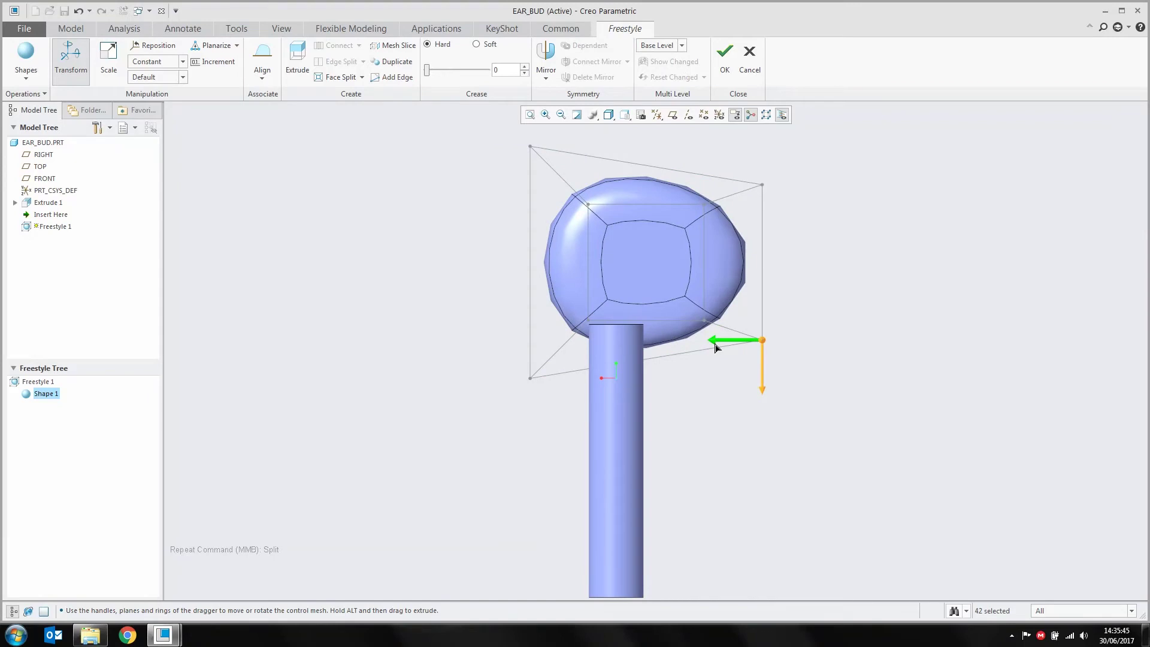
{"action": "left_click_drag", "start_coordinate": [717, 347], "coordinate": [718, 351]}
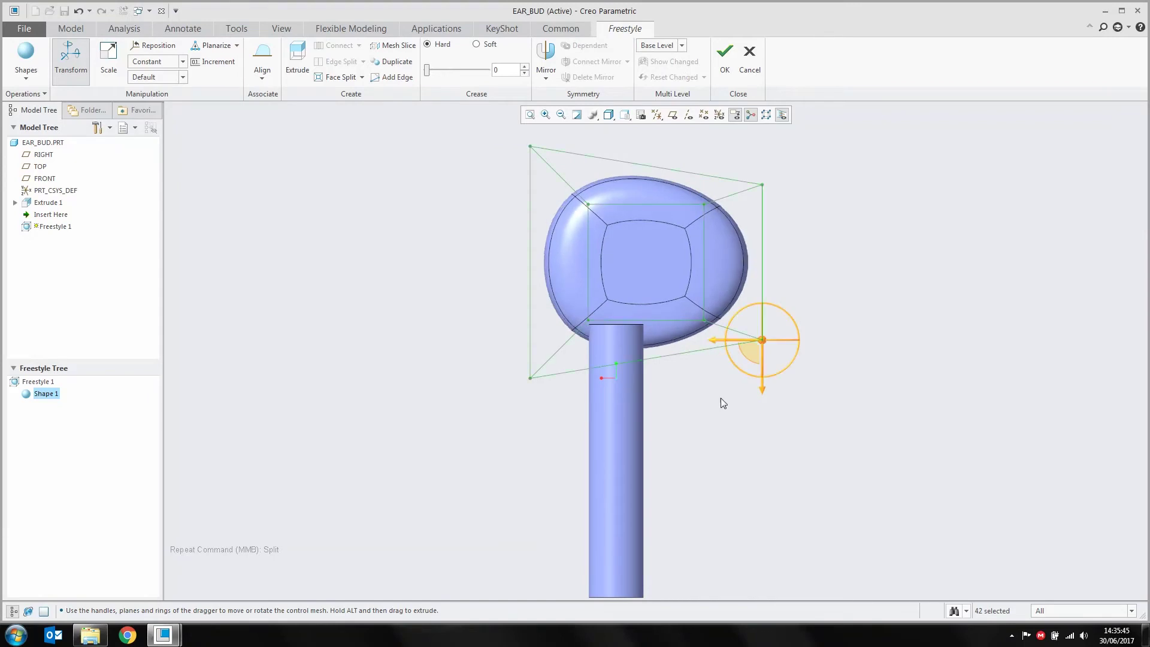
Select the inner split face, move it sideways into line with the tube, and pull it outward from the head over the tube's end.
{"action": "left_click", "coordinate": [659, 268]}
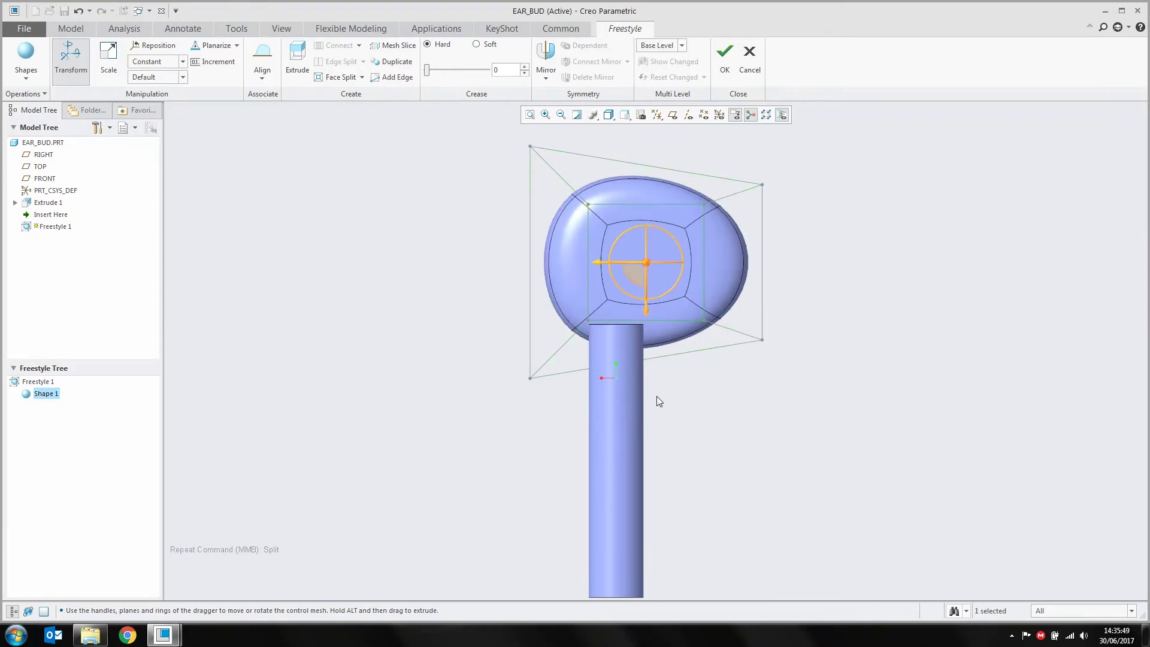
{"action": "left_click", "coordinate": [713, 360]}
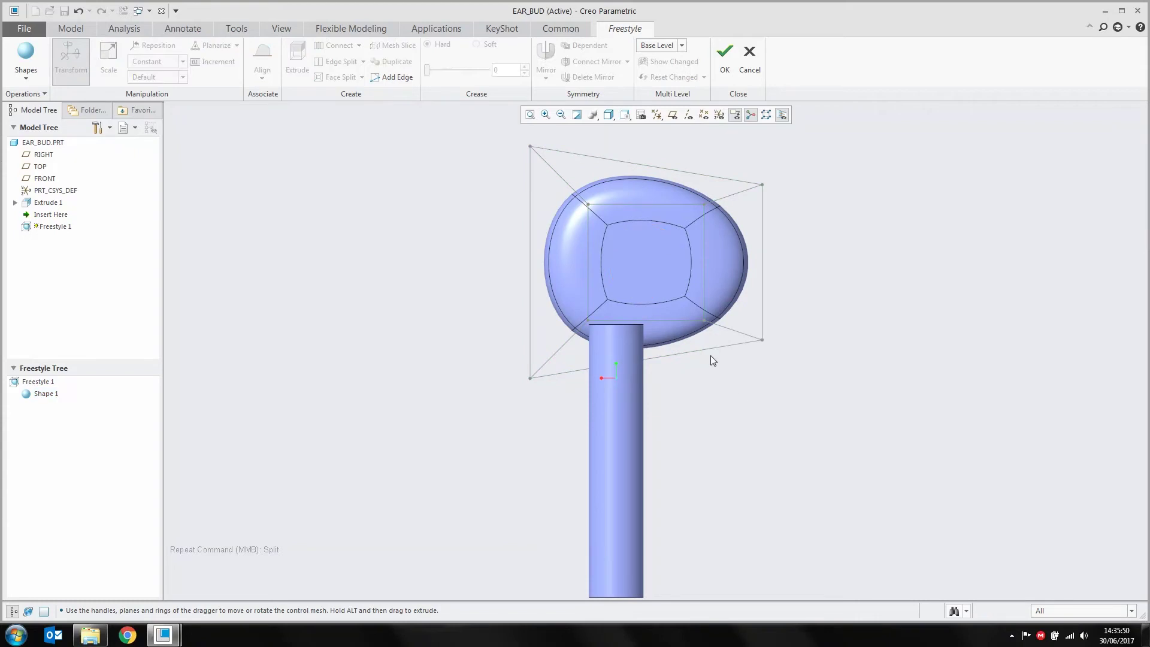
{"action": "left_click", "coordinate": [655, 267]}
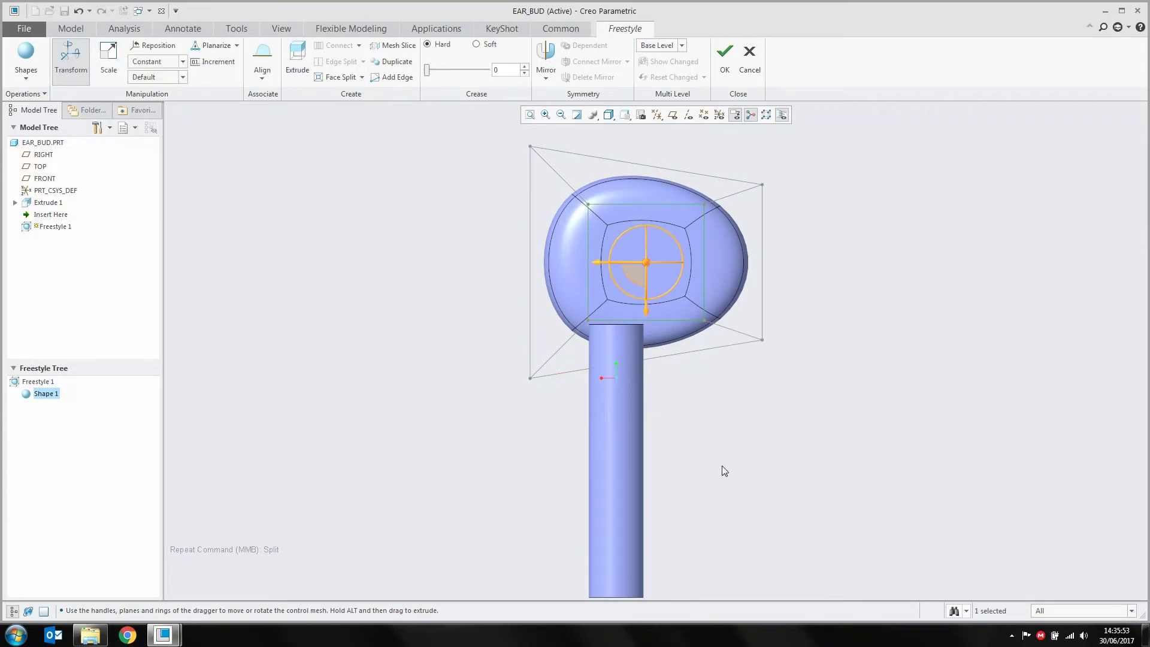
{"action": "left_click_drag", "start_coordinate": [598, 262], "coordinate": [569, 270]}
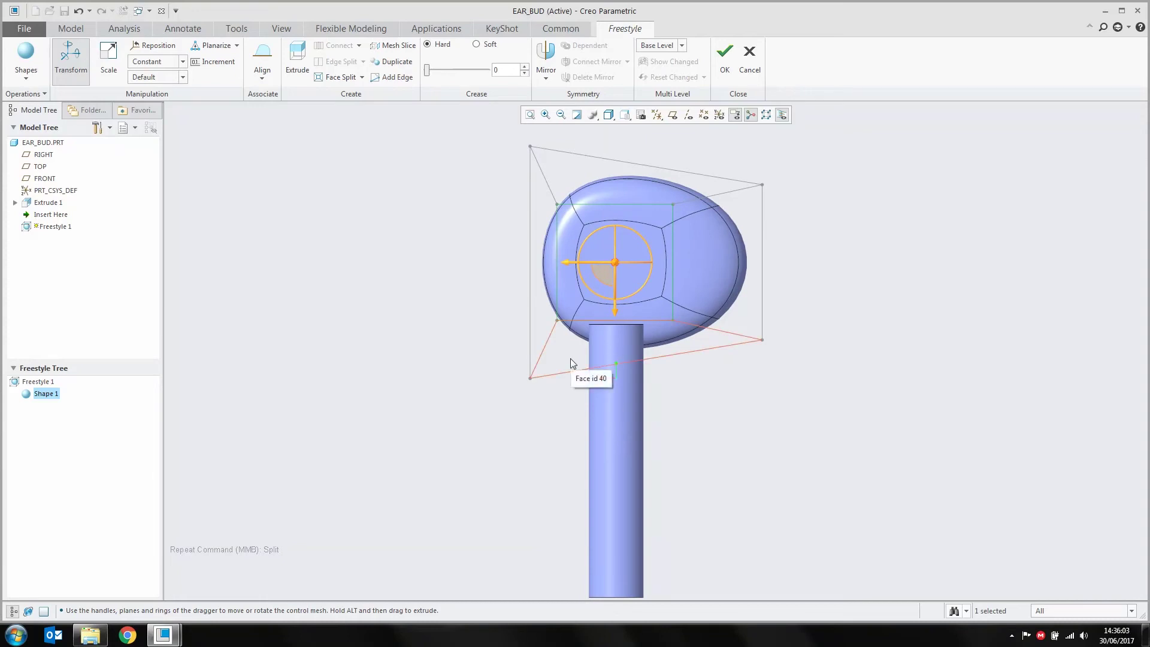
{"action": "mouse_move", "coordinate": [617, 377]}
{"action": "middle_mouse_down"}
{"action": "mouse_move", "coordinate": [680, 360]}
{"action": "mouse_move", "coordinate": [728, 387]}
{"action": "middle_mouse_up"}
{"action": "left_click_drag", "start_coordinate": [671, 279], "coordinate": [709, 279]}
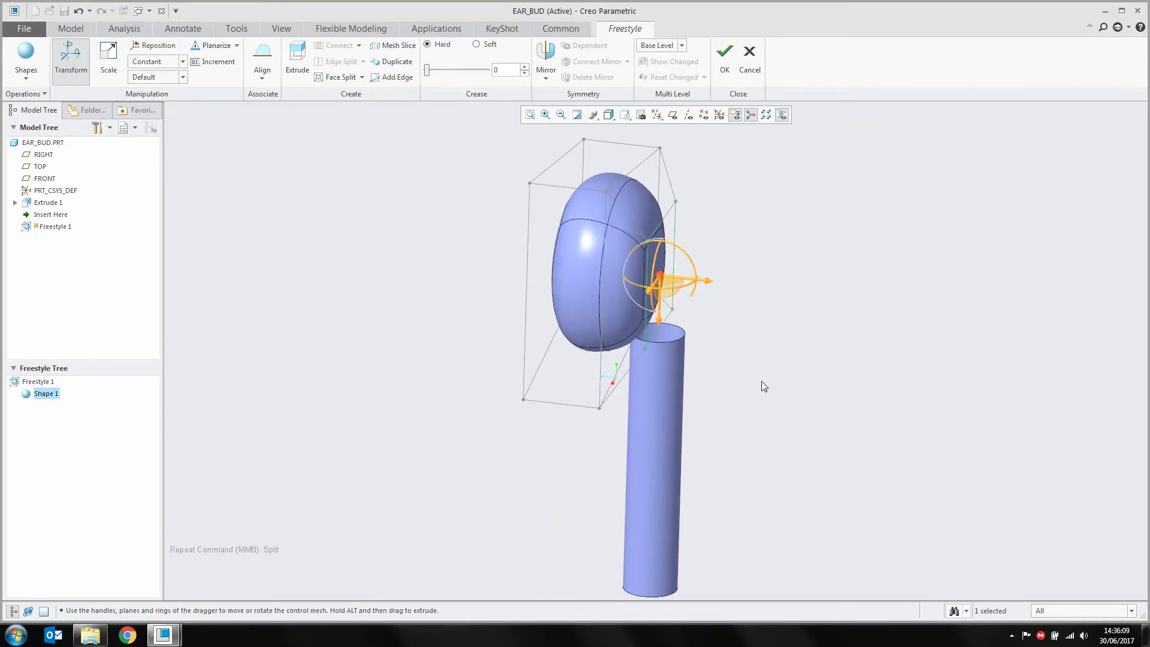
In the RIGHT view, select the middle column of the head's mesh and move it away from the tube to thin the rim.
{"action": "left_click", "coordinate": [625, 114]}
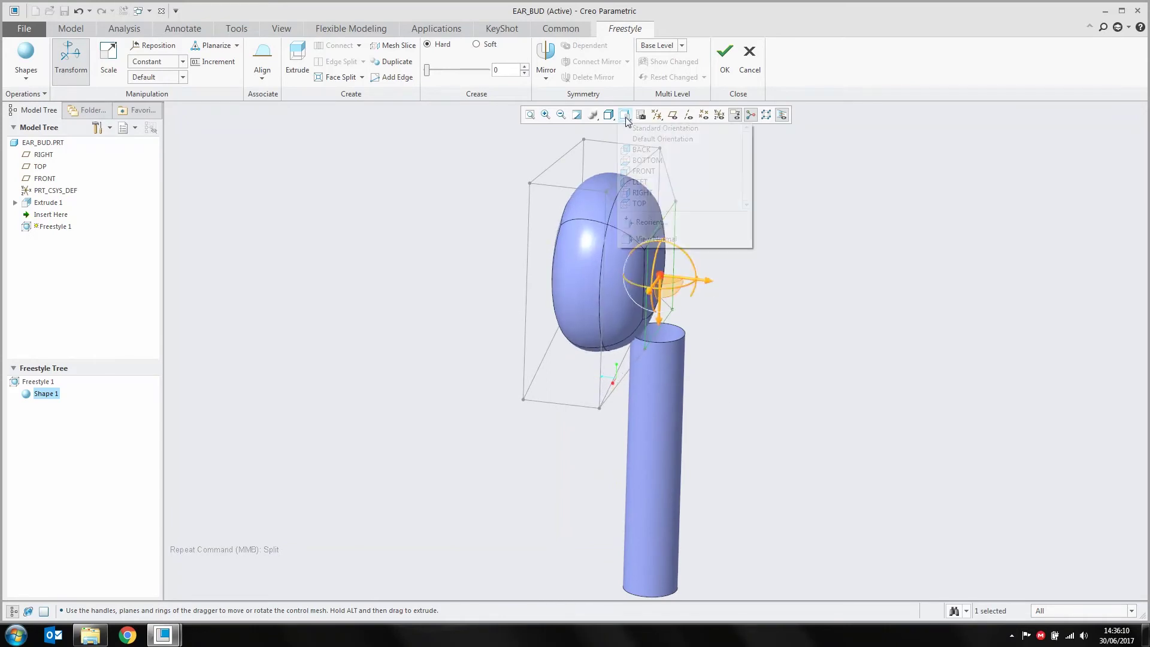
{"action": "left_click", "coordinate": [651, 192]}
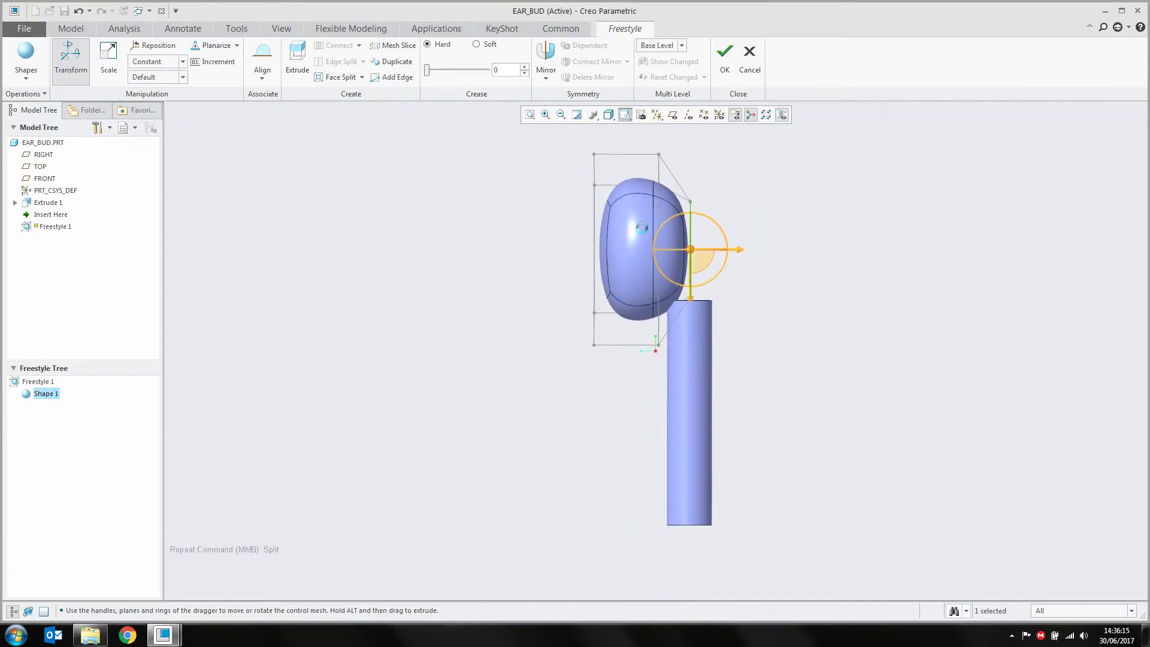
{"action": "left_click_drag", "start_coordinate": [638, 139], "coordinate": [667, 368]}
{"action": "scroll", "coordinate": [663, 198], "scroll_direction": "up", "scroll_amount": 3}
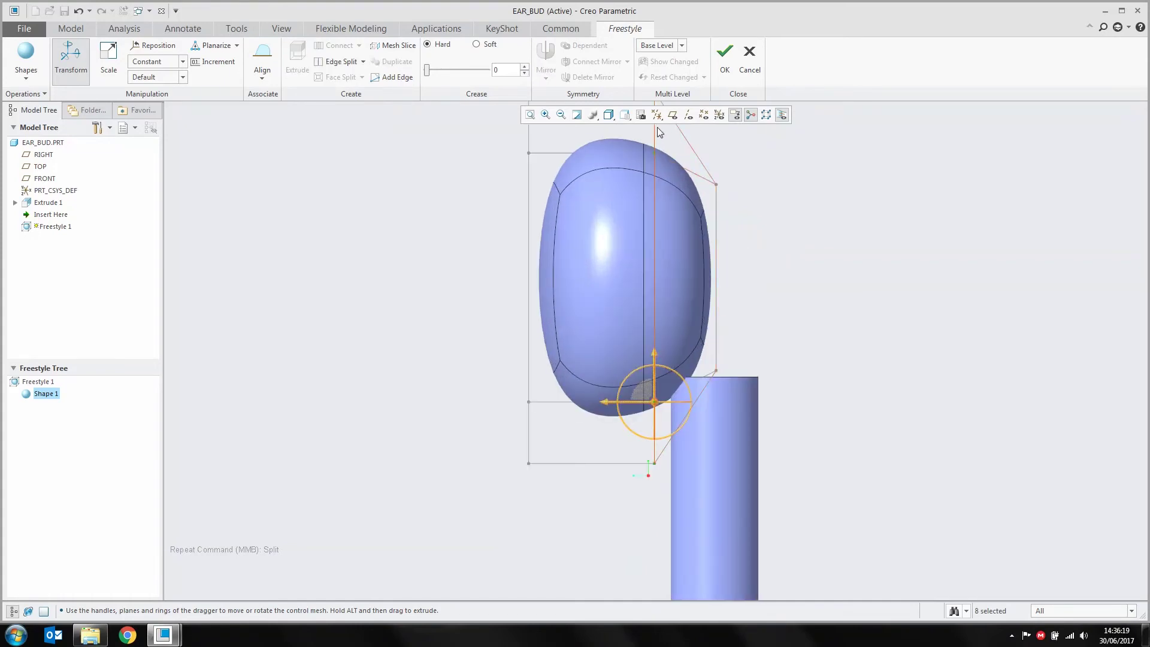
{"action": "scroll", "coordinate": [652, 337], "scroll_direction": "down", "scroll_amount": 3}
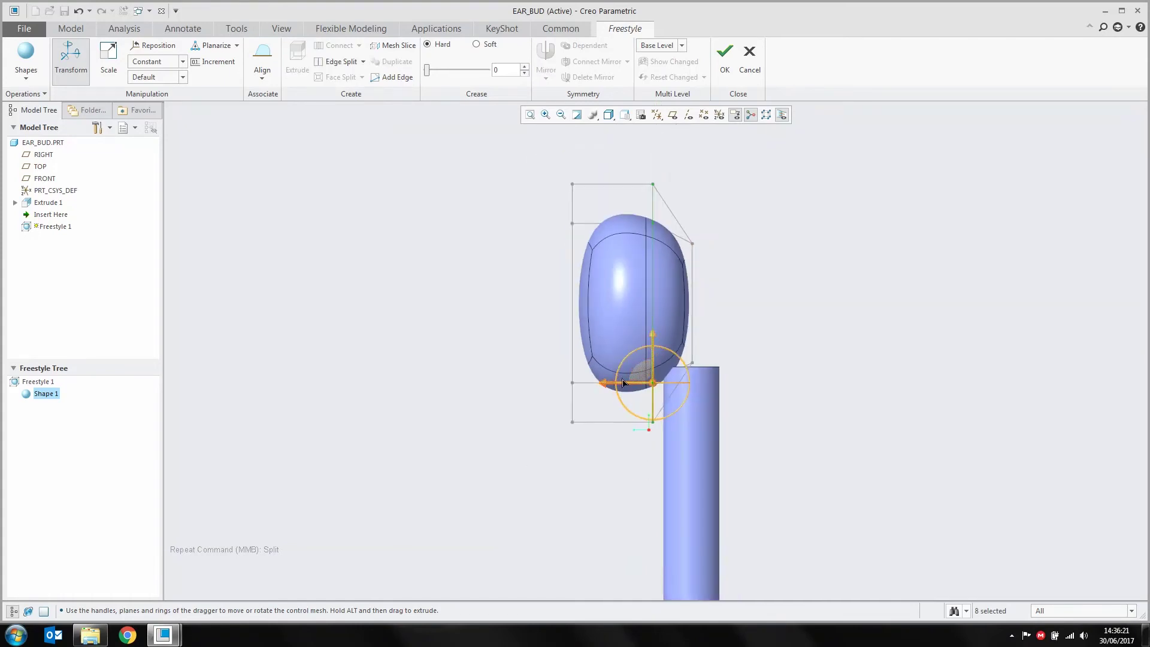
{"action": "left_click_drag", "start_coordinate": [608, 388], "coordinate": [567, 390]}
Select the mesh of the inner face on the tube side and move it slightly back toward the head's rim.
{"action": "left_click_drag", "start_coordinate": [667, 188], "coordinate": [721, 396]}
{"action": "left_click_drag", "start_coordinate": [744, 309], "coordinate": [721, 313]}
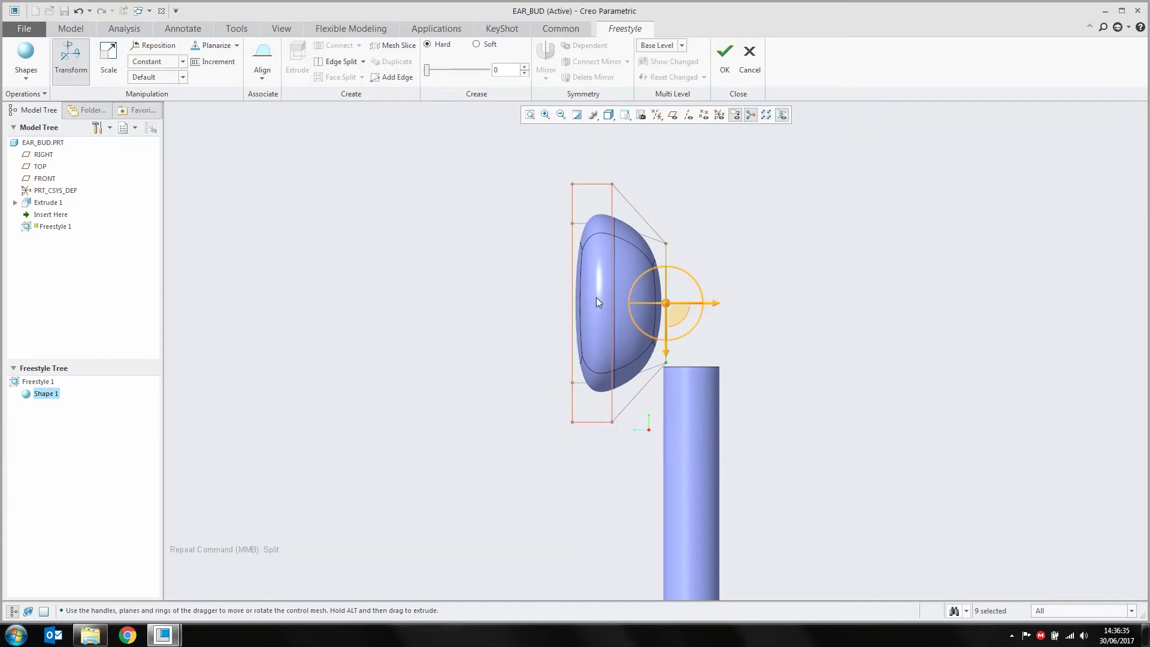
{"action": "middle_click_drag", "start_coordinate": [608, 307], "coordinate": [607, 253]}
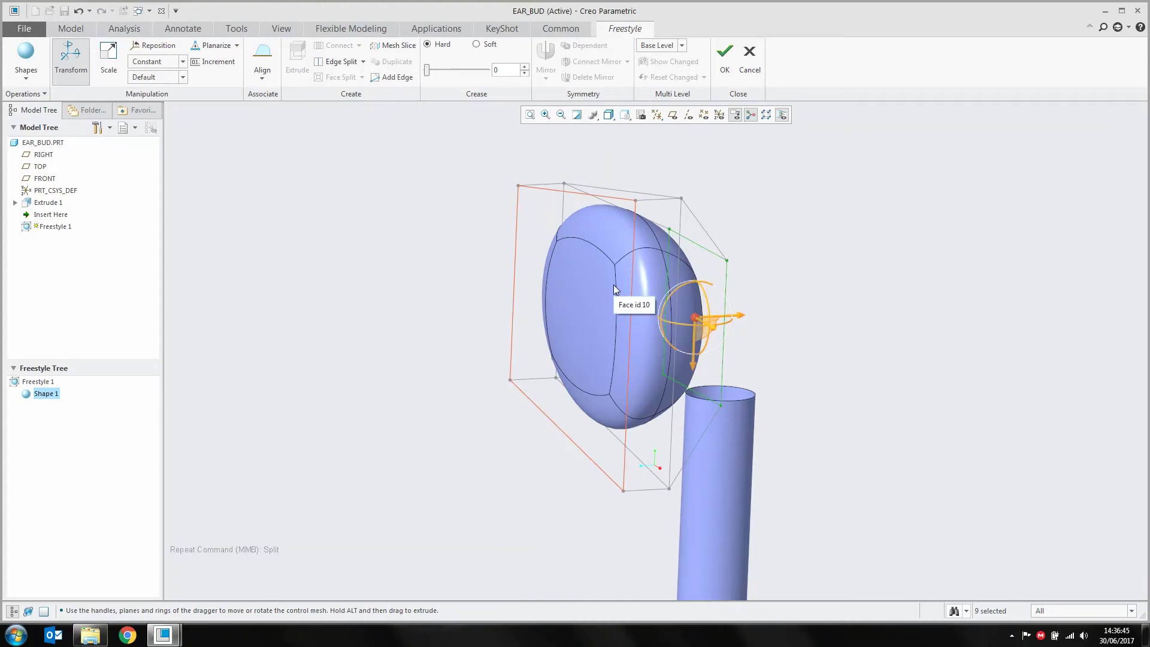
Select the head's inner face on the tube side and extrude it outward from the head.
{"action": "left_click", "coordinate": [623, 116]}
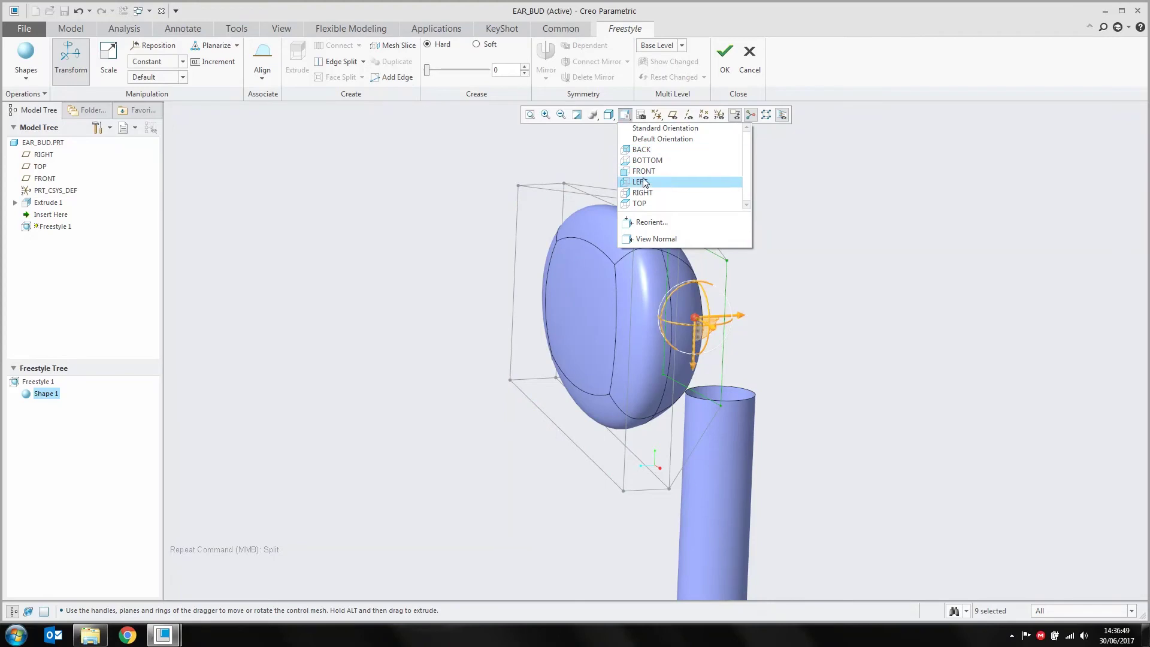
{"action": "middle_click_drag", "start_coordinate": [900, 324], "coordinate": [767, 331]}
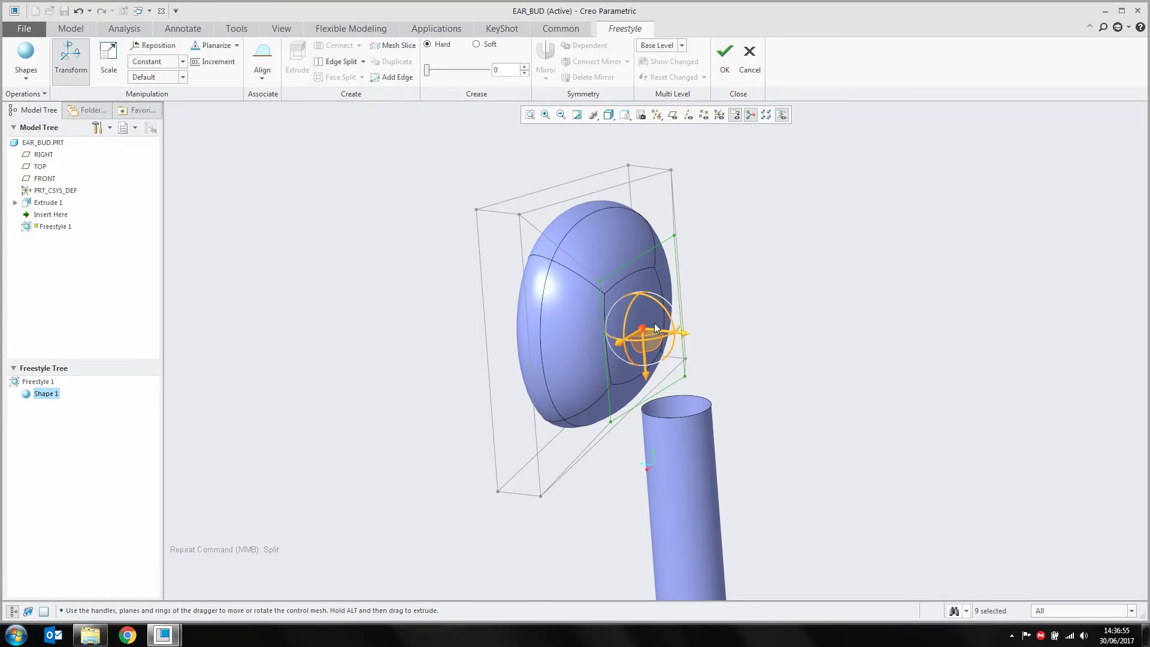
{"action": "right_click", "coordinate": [763, 263]}
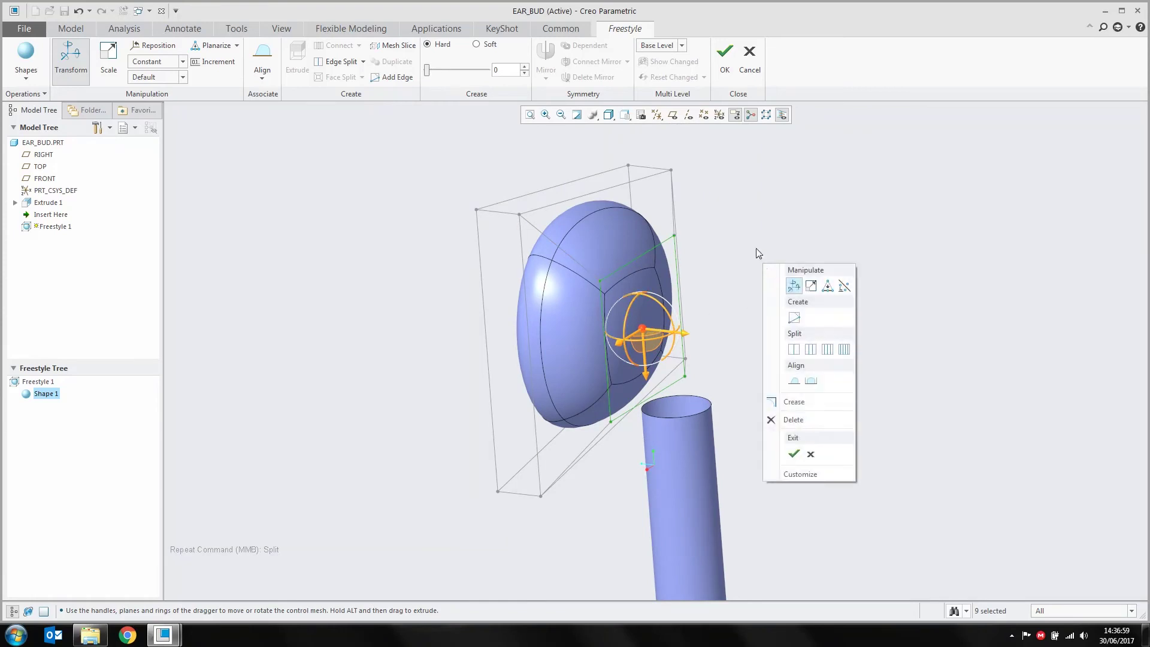
{"action": "left_click", "coordinate": [666, 304]}
{"action": "right_click", "coordinate": [775, 289]}
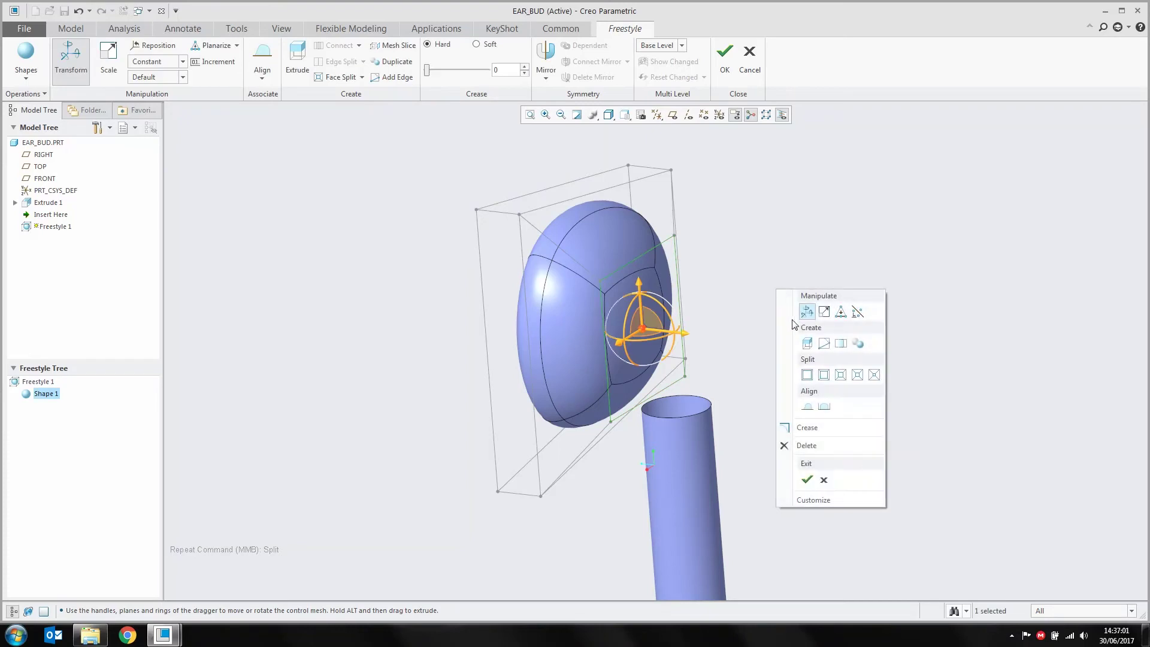
{"action": "left_click", "coordinate": [807, 345]}
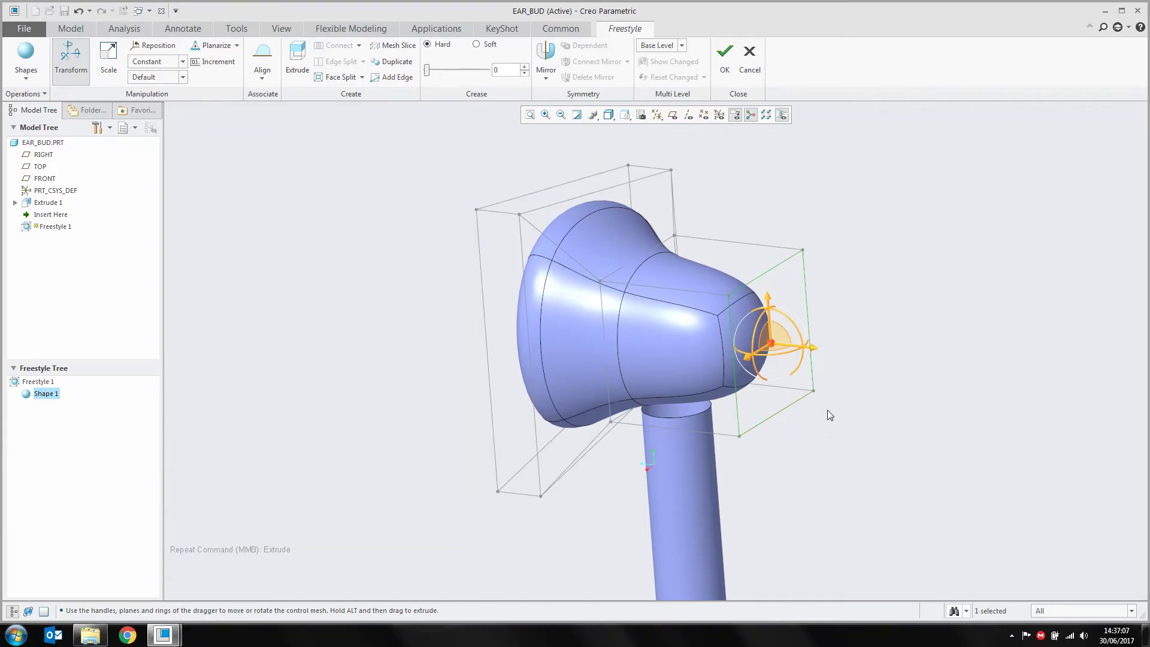
Rotate the extruded end face downward and position it just above the tube's open end.
{"action": "left_click_drag", "start_coordinate": [814, 348], "coordinate": [689, 457]}
{"action": "middle_click_drag", "start_coordinate": [715, 370], "coordinate": [750, 321]}
{"action": "middle_click_drag", "start_coordinate": [742, 375], "coordinate": [790, 397]}
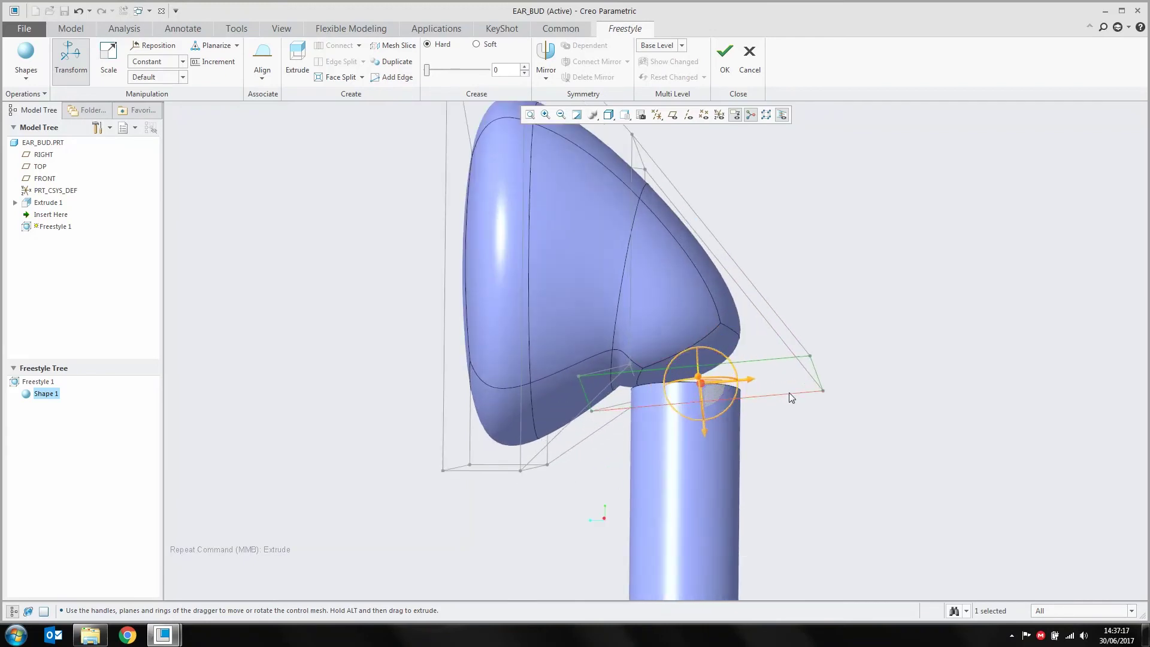
Show the datum planes and planarize the extruded end face to the TOP plane.
{"action": "left_click", "coordinate": [674, 115]}
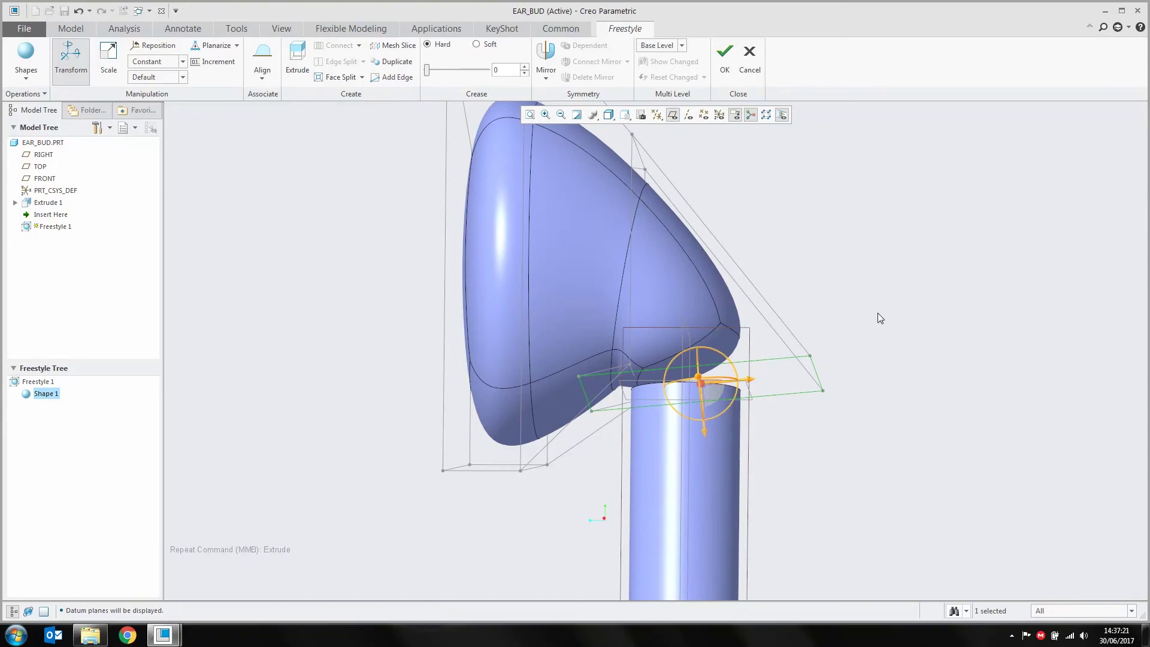
{"action": "left_click", "coordinate": [826, 446]}
{"action": "middle_click_drag", "start_coordinate": [801, 412], "coordinate": [782, 375]}
{"action": "left_click", "coordinate": [782, 375]}
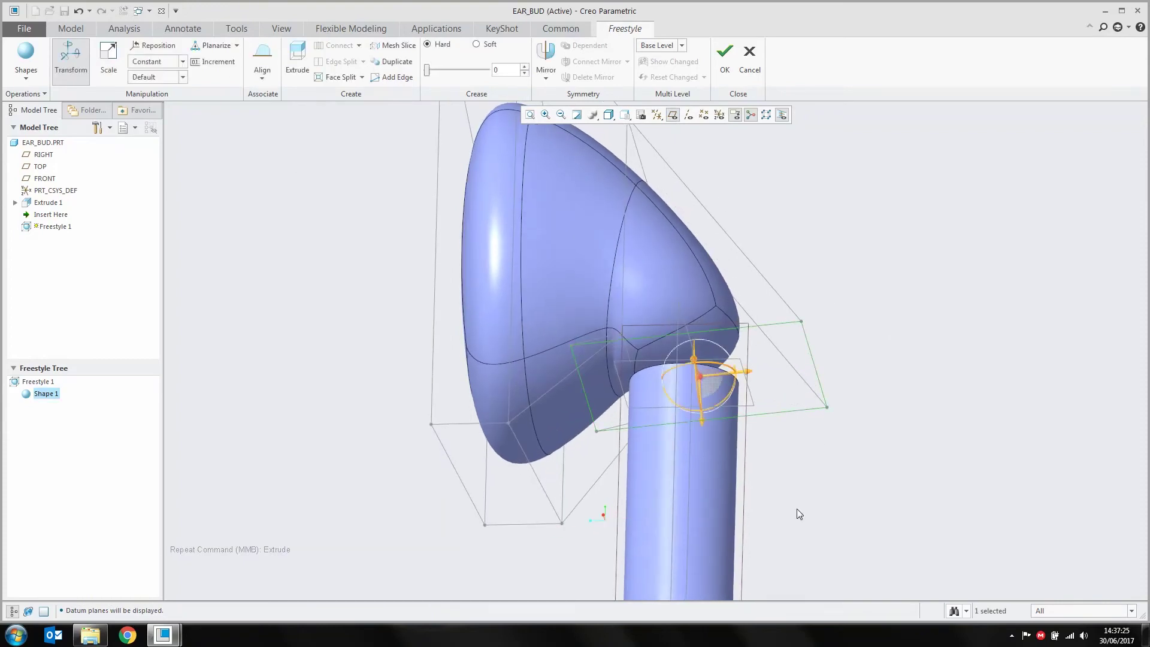
{"action": "left_click", "coordinate": [214, 48]}
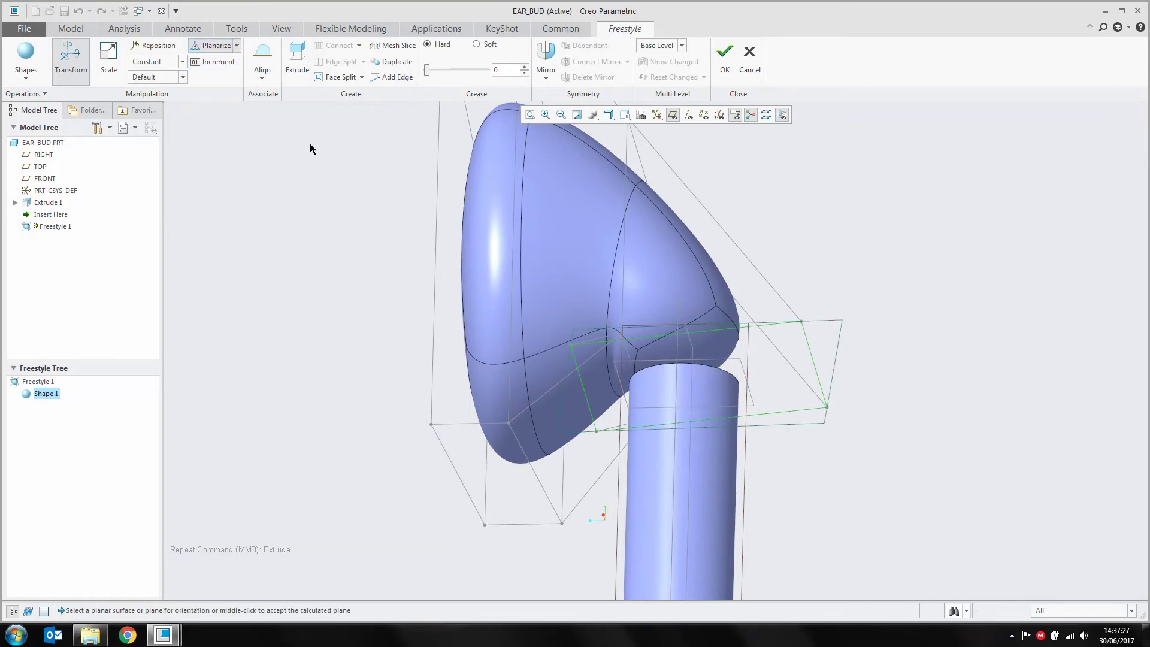
{"action": "left_click", "coordinate": [720, 361]}
{"action": "middle_click_drag", "start_coordinate": [778, 360], "coordinate": [750, 398]}
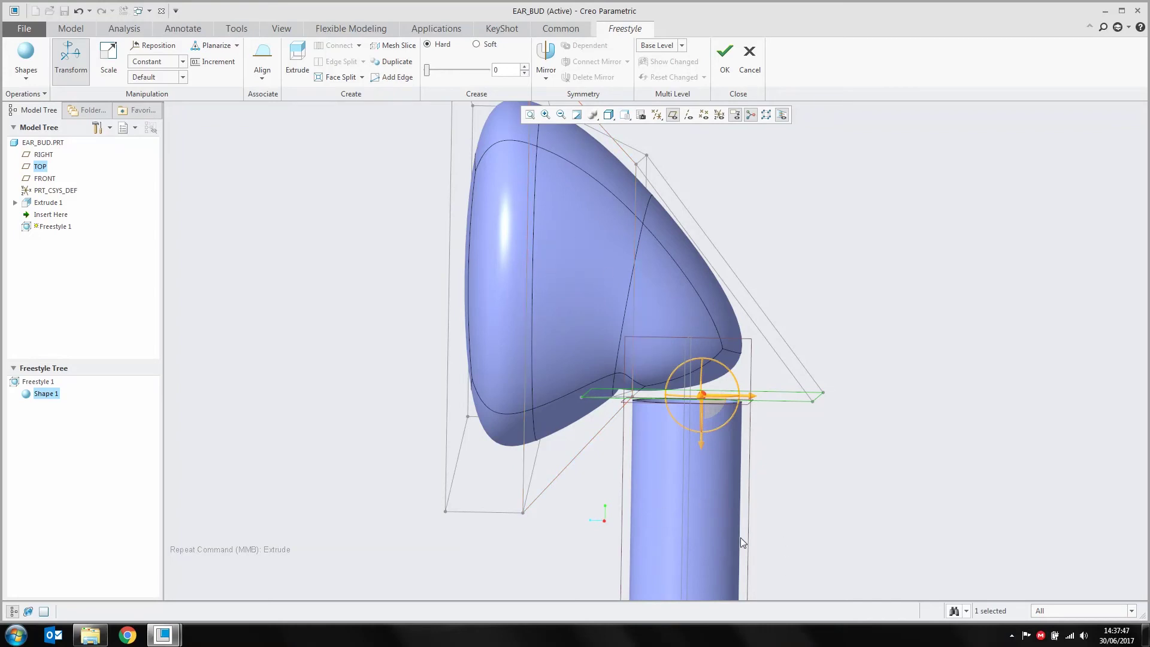
Delete the flattened end face above the tube to open the head's neck, and hide the datum planes.
{"action": "left_click", "coordinate": [832, 364]}
{"action": "middle_click_drag", "start_coordinate": [703, 480], "coordinate": [714, 391]}
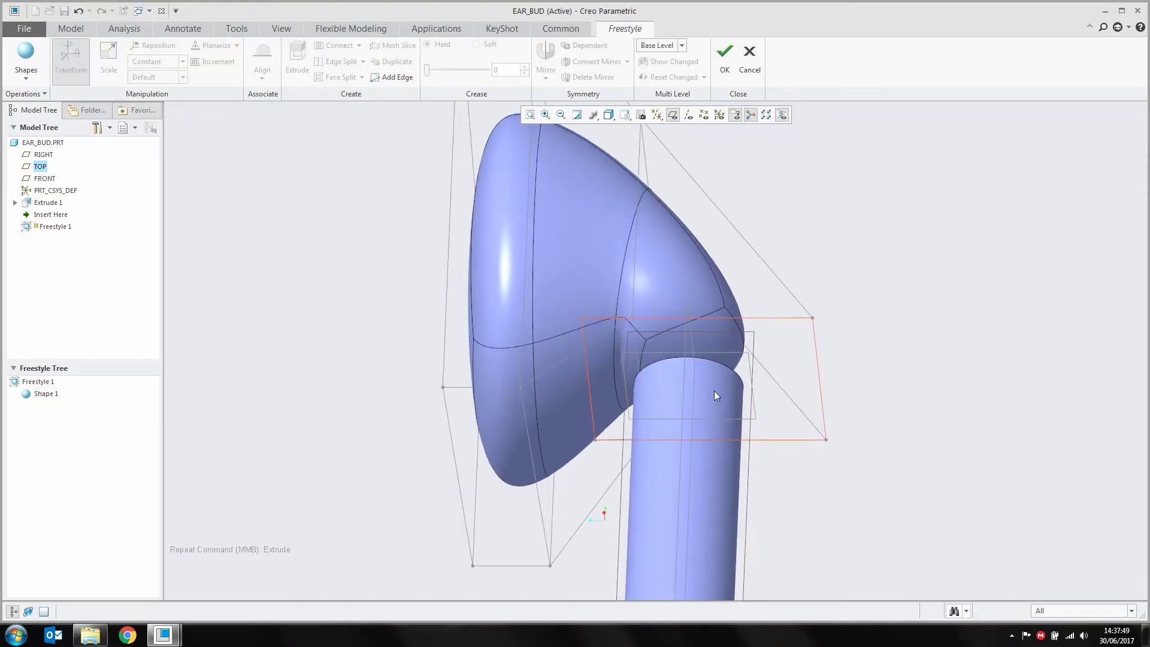
{"action": "left_click", "coordinate": [789, 361]}
{"action": "middle_click_drag", "start_coordinate": [801, 463], "coordinate": [796, 464]}
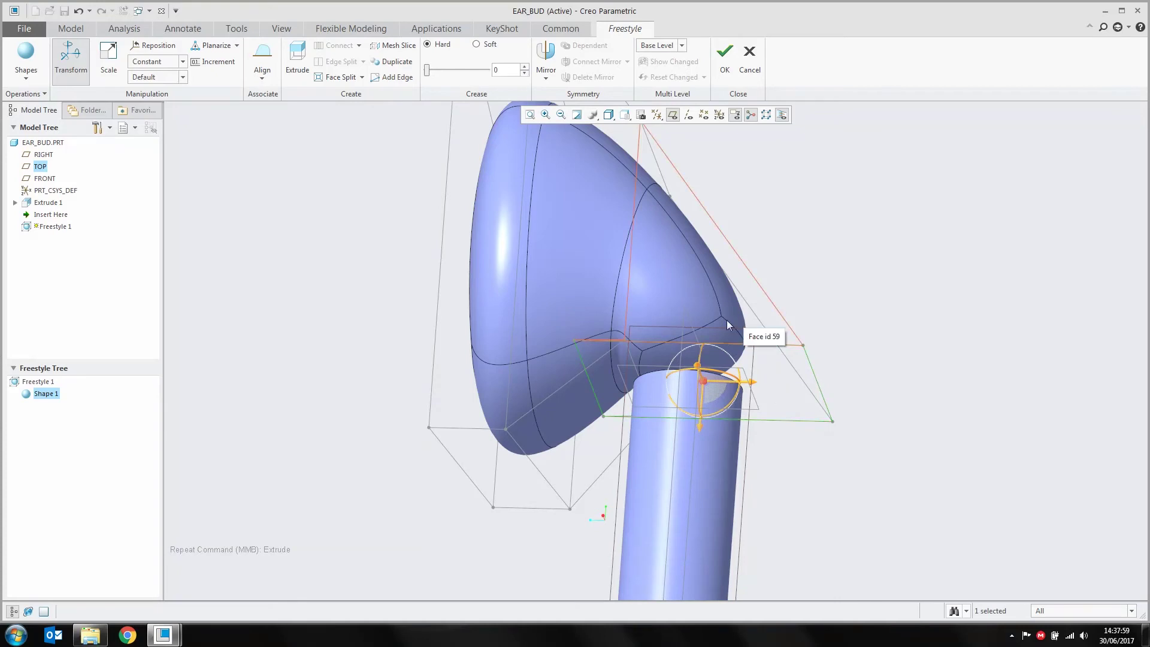
{"action": "left_click", "coordinate": [955, 438]}
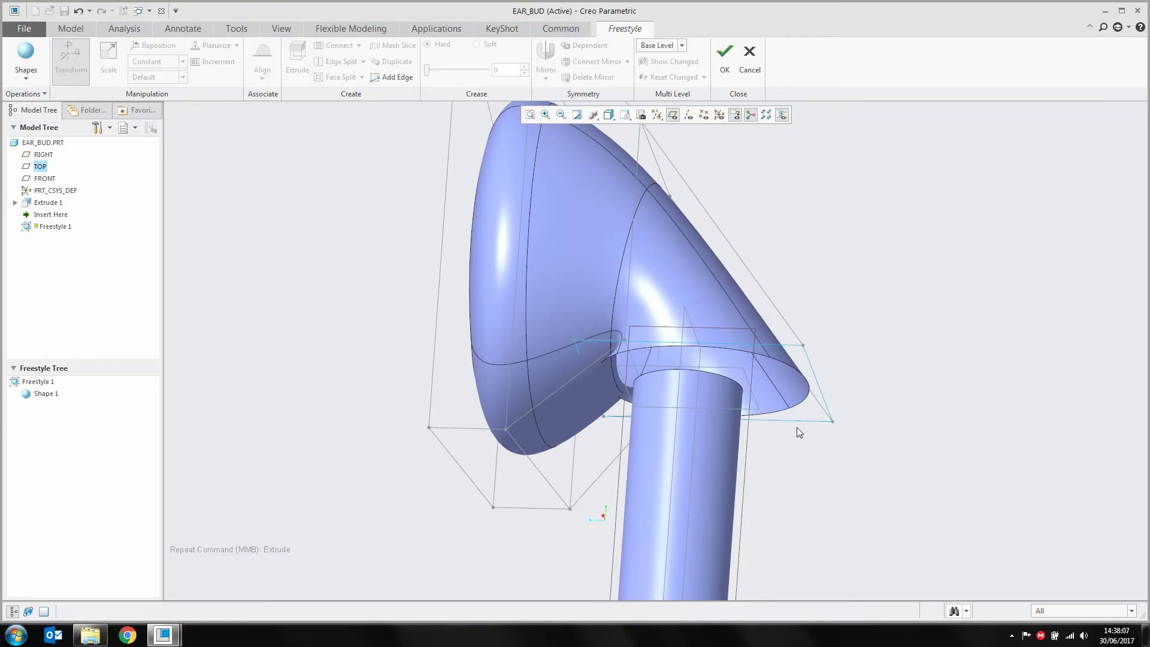
{"action": "scroll", "coordinate": [713, 359], "scroll_direction": "down", "scroll_amount": 2}
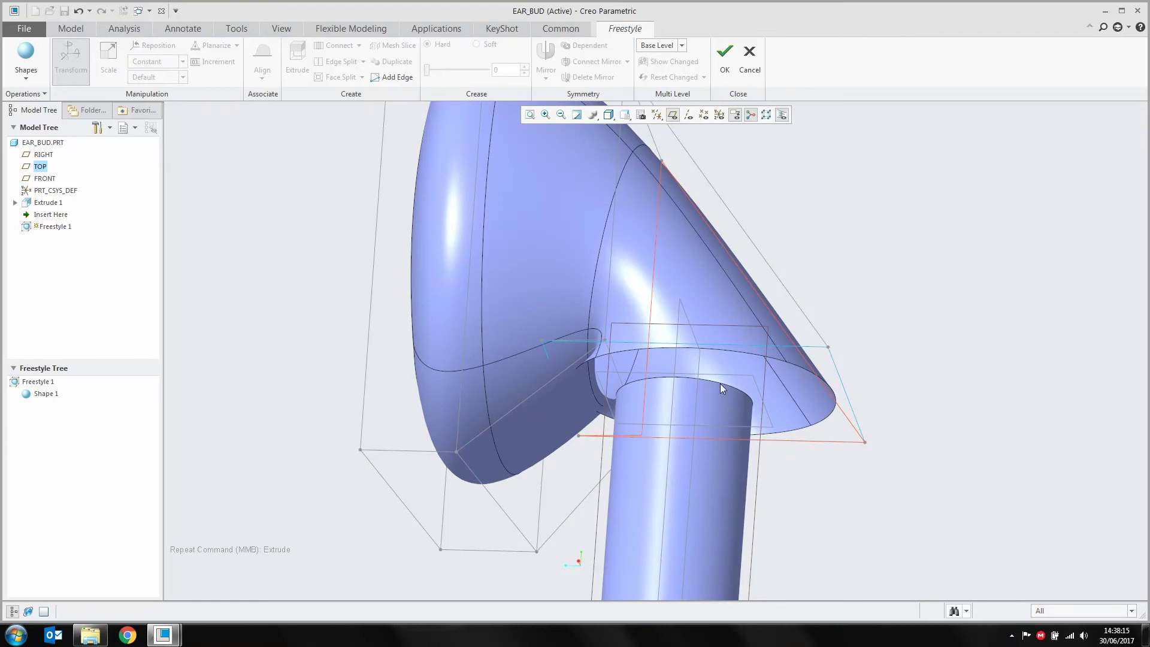
{"action": "mouse_move", "coordinate": [638, 386]}
{"action": "middle_mouse_down"}
{"action": "mouse_move", "coordinate": [667, 422]}
{"action": "mouse_move", "coordinate": [742, 429]}
{"action": "mouse_move", "coordinate": [670, 425]}
{"action": "mouse_move", "coordinate": [727, 413]}
{"action": "mouse_move", "coordinate": [713, 398]}
{"action": "middle_mouse_up"}
{"action": "left_click", "coordinate": [673, 115]}
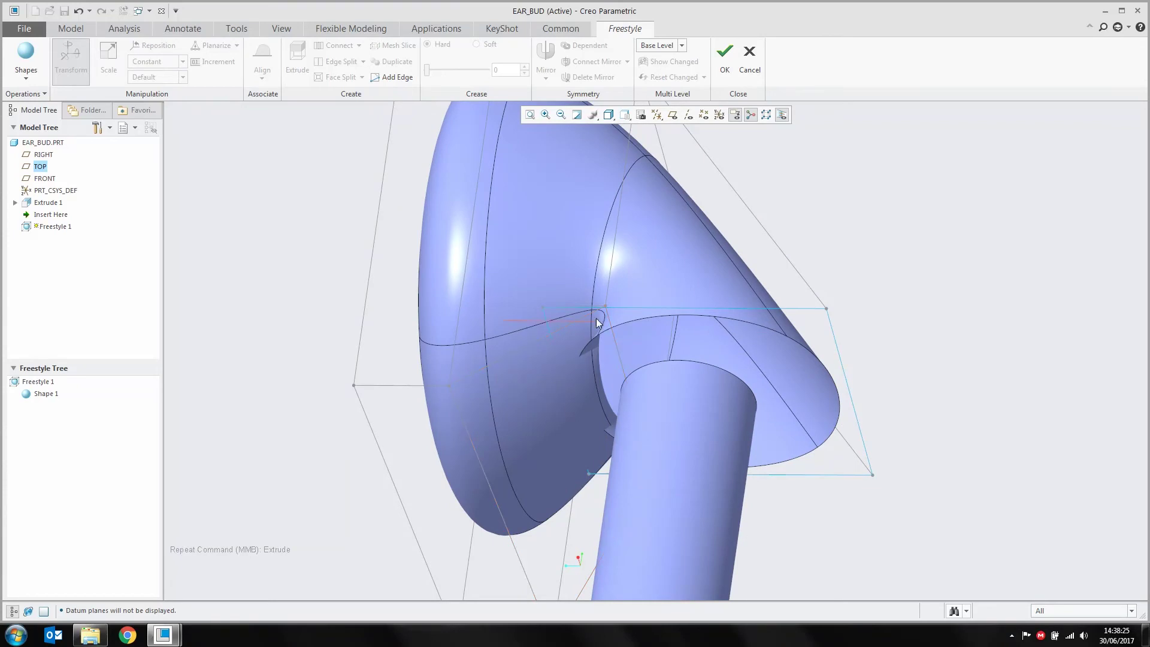
Select the loop of four open mesh edges at the neck and align it to the tube's circular end edge.
{"action": "left_click", "coordinate": [626, 308]}
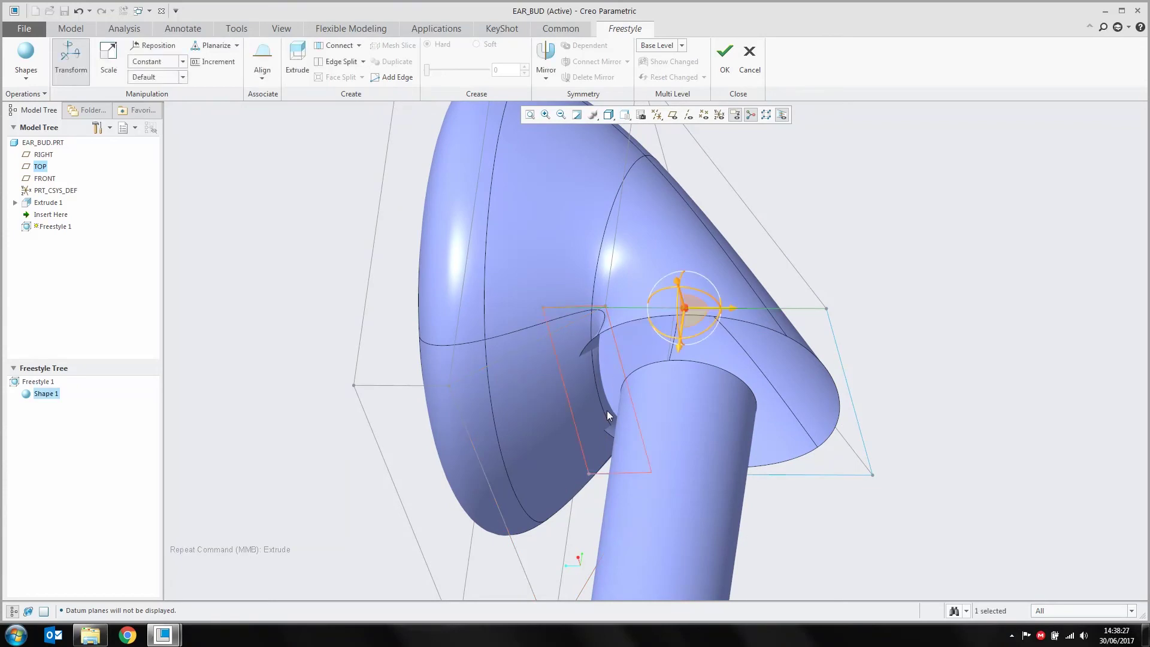
{"action": "middle_click_drag", "start_coordinate": [792, 325], "coordinate": [764, 309]}
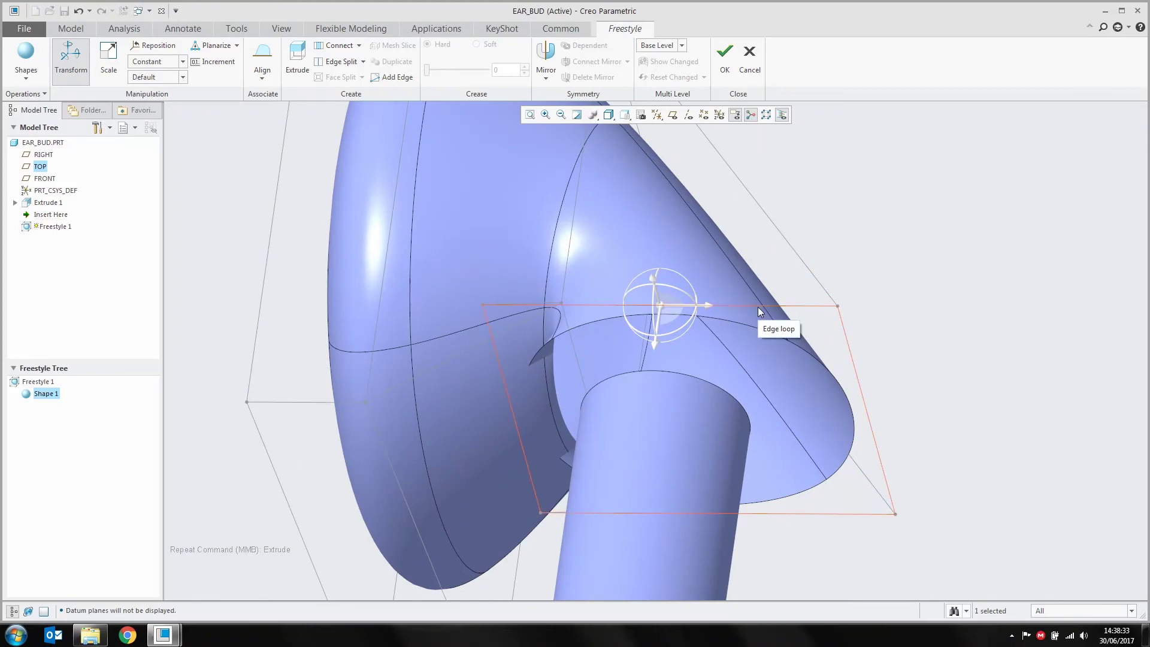
{"action": "left_click", "coordinate": [757, 307]}
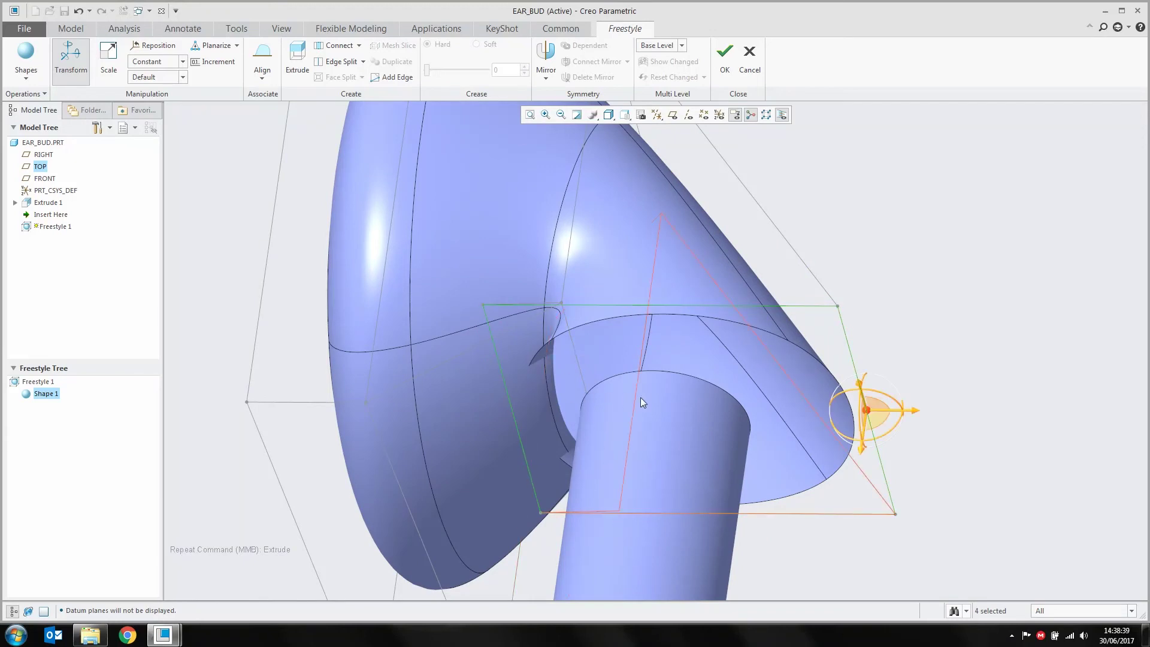
{"action": "right_click", "coordinate": [880, 253]}
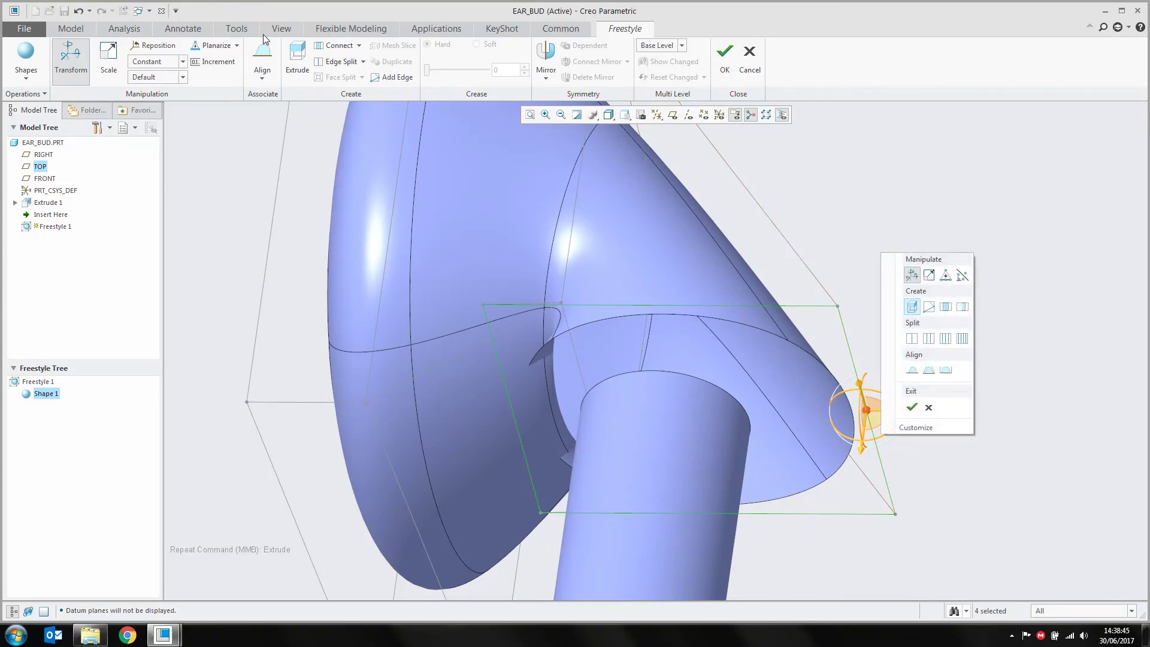
{"action": "left_click", "coordinate": [912, 371]}
{"action": "left_click", "coordinate": [831, 413]}
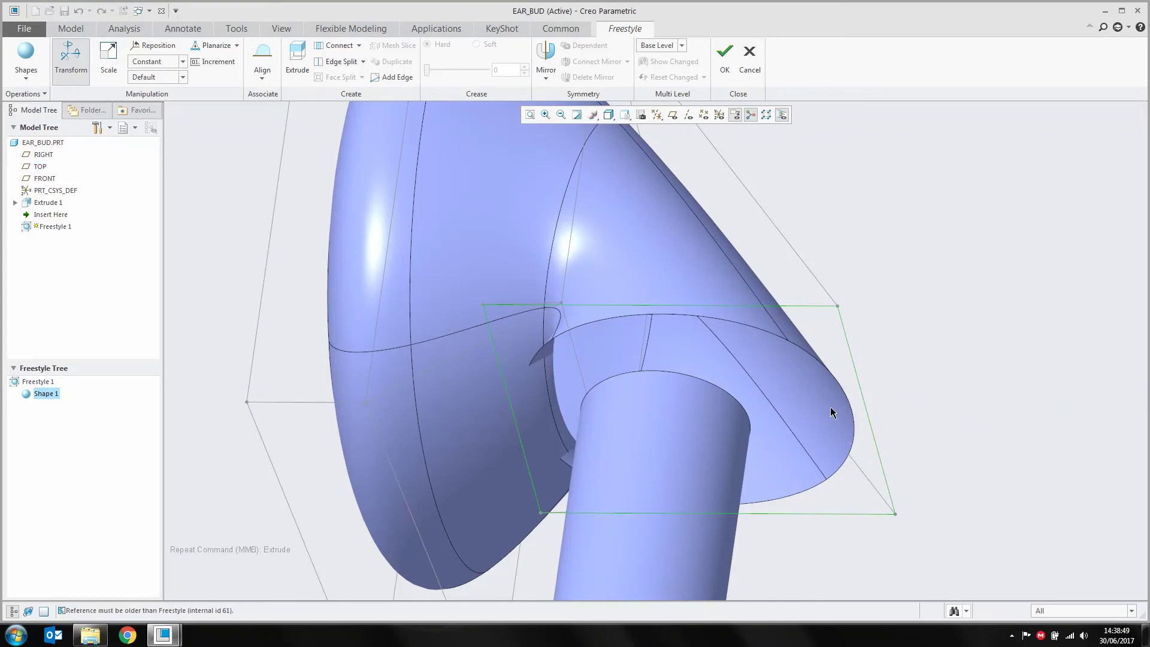
{"action": "left_click", "coordinate": [697, 384]}
{"action": "left_click", "coordinate": [616, 375], "text": "ctrl"}
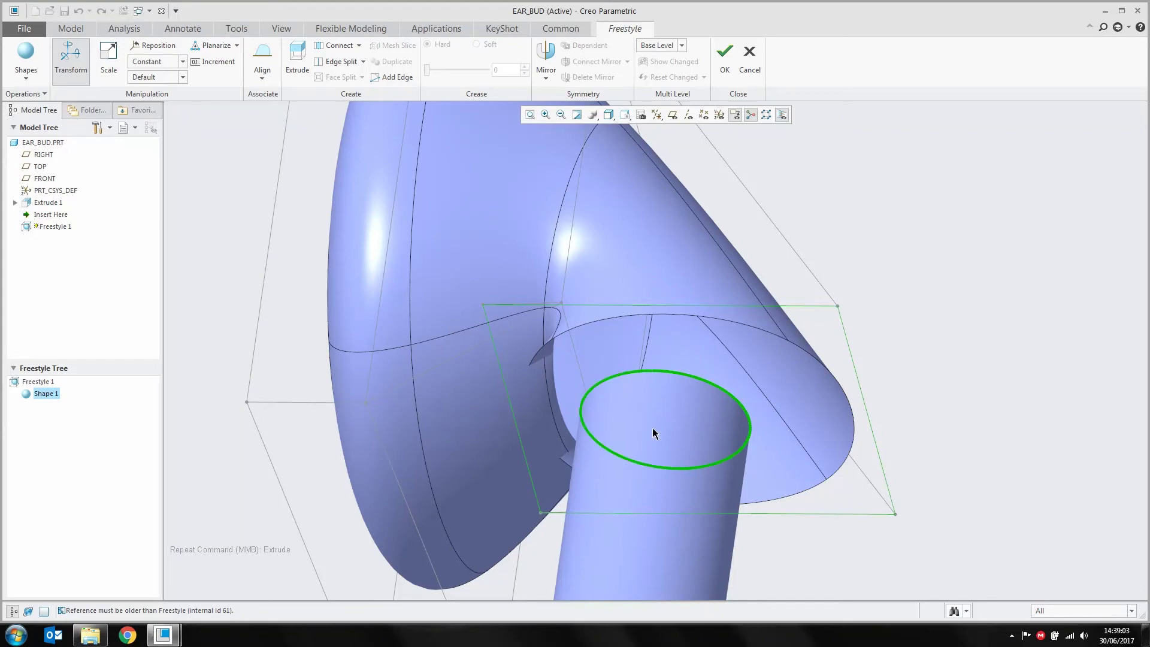
{"action": "key", "text": "ctrl+z"}
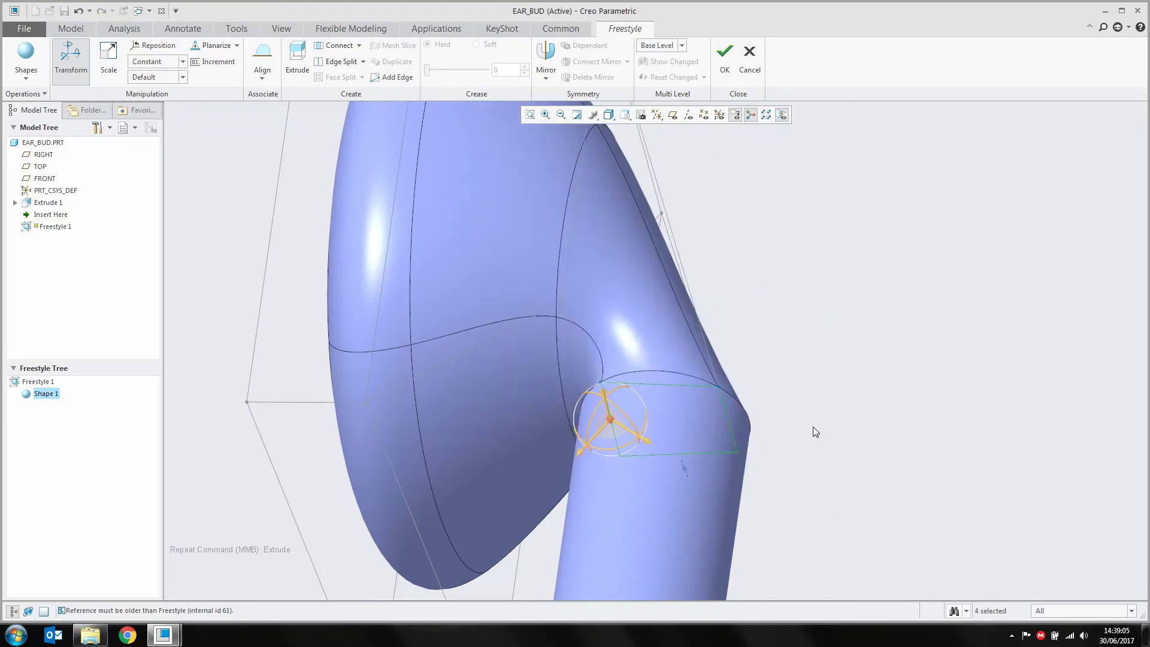
Make the aligned neck tangent to the tube wall so that the head flows smoothly into the stem.
{"action": "middle_click_drag", "start_coordinate": [713, 398], "coordinate": [559, 422]}
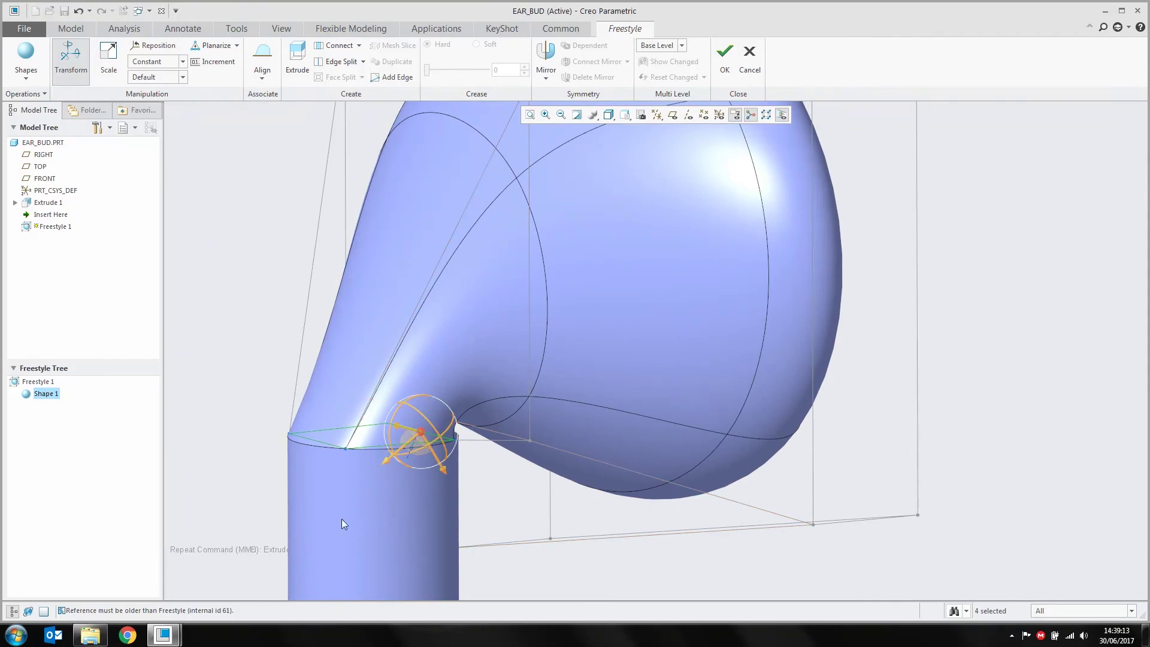
{"action": "middle_click_drag", "start_coordinate": [420, 510], "coordinate": [446, 490]}
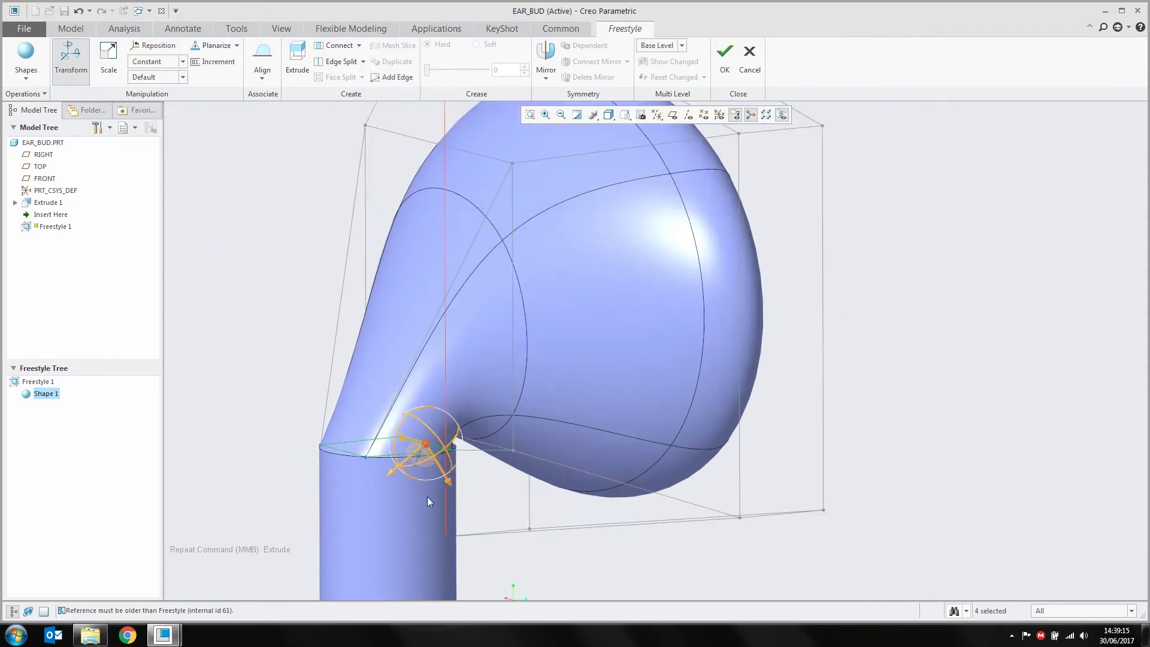
{"action": "left_click", "coordinate": [283, 357]}
{"action": "mouse_move", "coordinate": [380, 468]}
{"action": "middle_mouse_down", "text": "shift"}
{"action": "mouse_move", "coordinate": [400, 409]}
{"action": "mouse_move", "coordinate": [348, 397]}
{"action": "mouse_move", "coordinate": [361, 376]}
{"action": "middle_mouse_up", "text": "shift"}
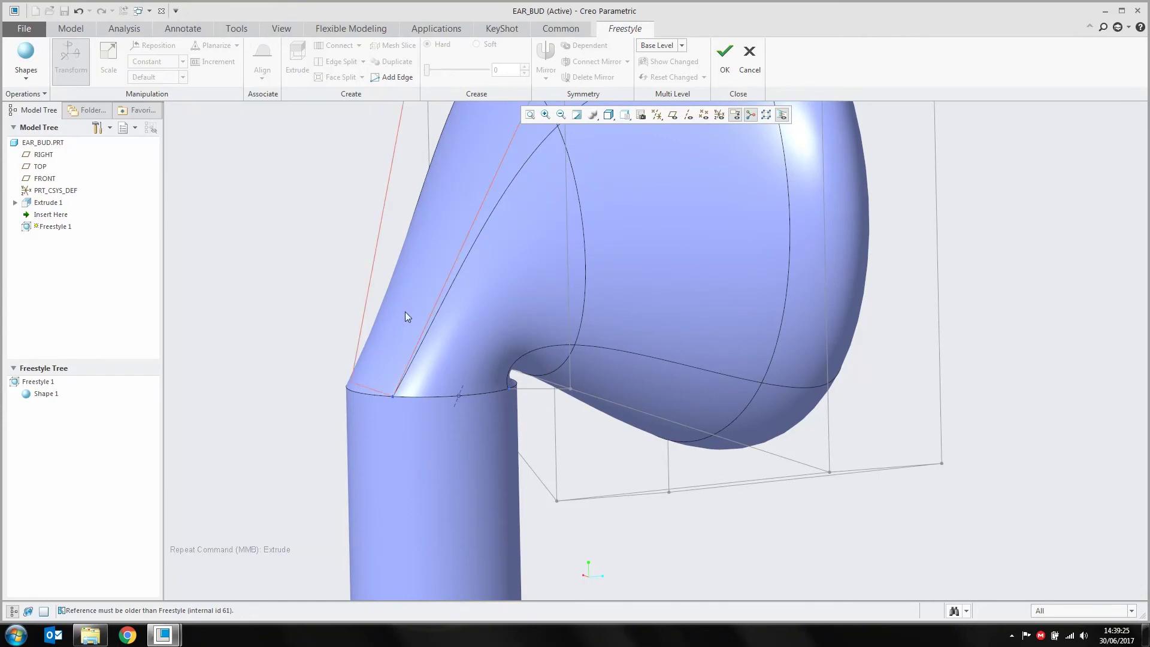
{"action": "left_click", "coordinate": [461, 393]}
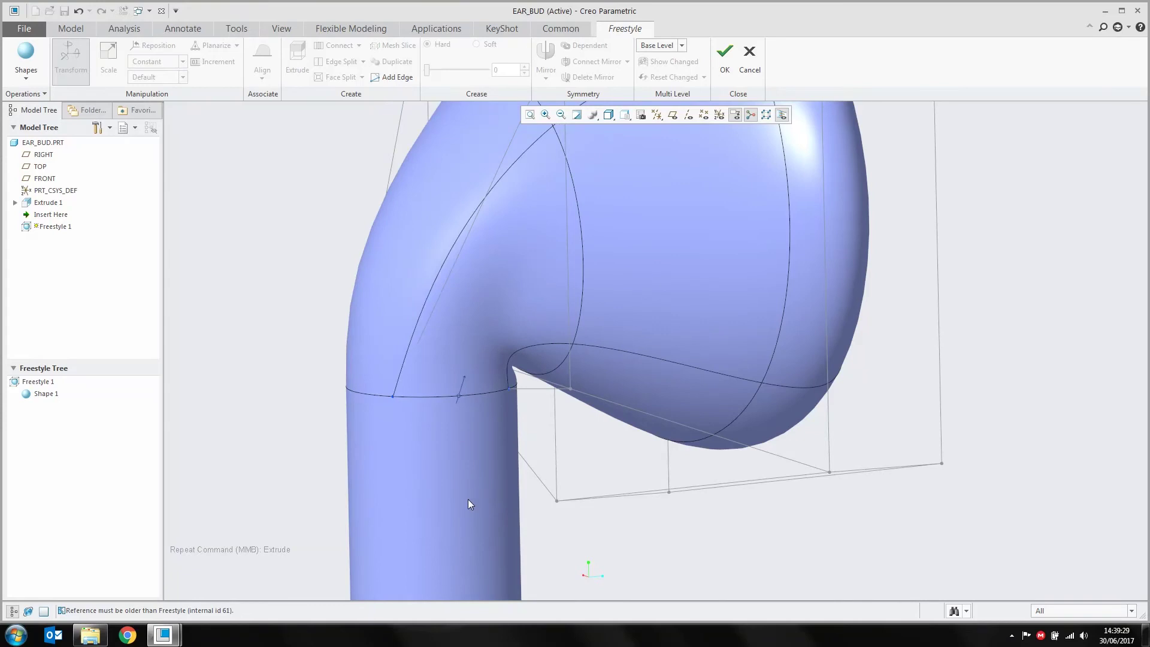
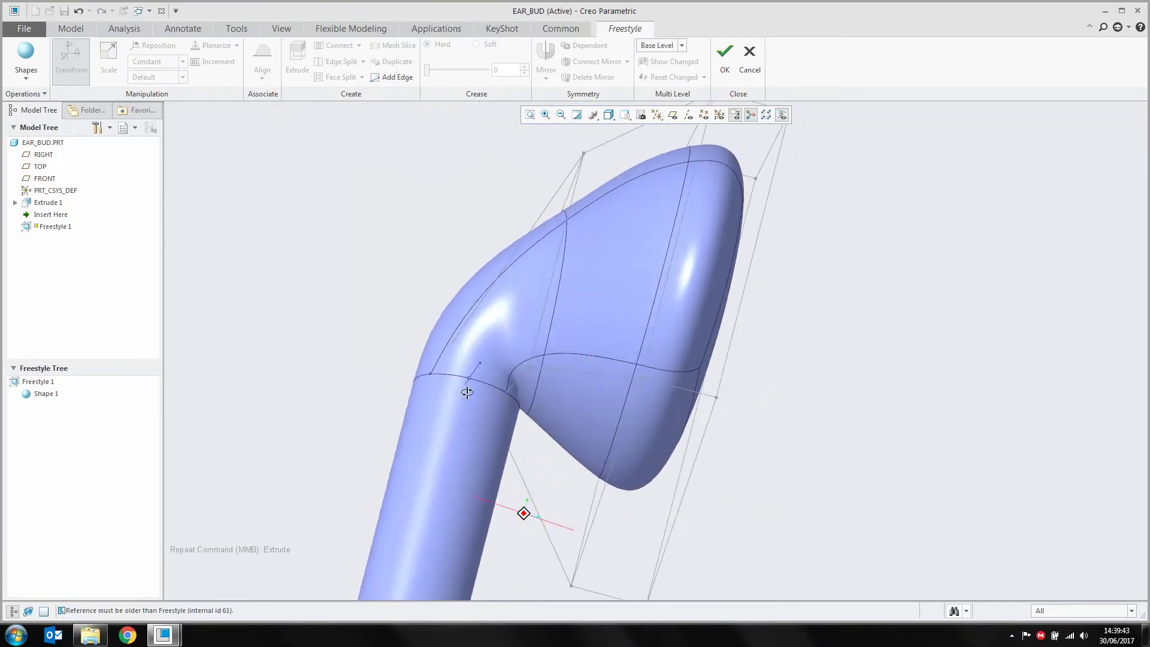
Move the mesh edge beneath the neck away from the tube and up into the head to open the notch.
{"action": "left_click", "coordinate": [523, 394]}
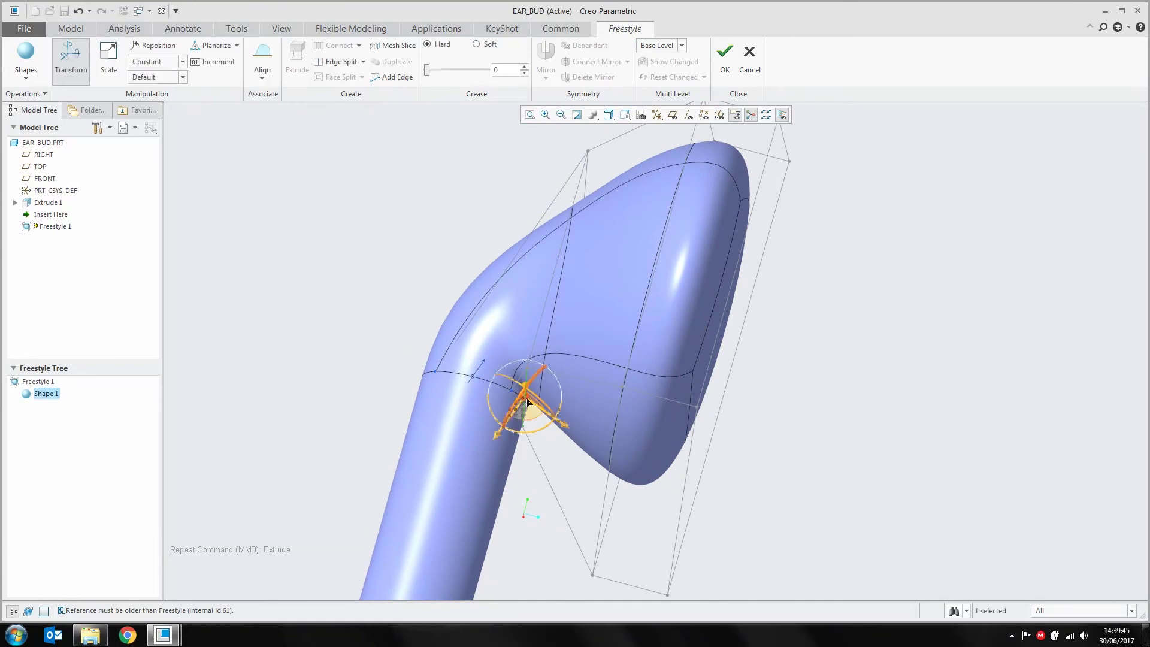
{"action": "middle_click_drag", "start_coordinate": [606, 468], "coordinate": [603, 481]}
{"action": "left_click_drag", "start_coordinate": [525, 407], "coordinate": [586, 374]}
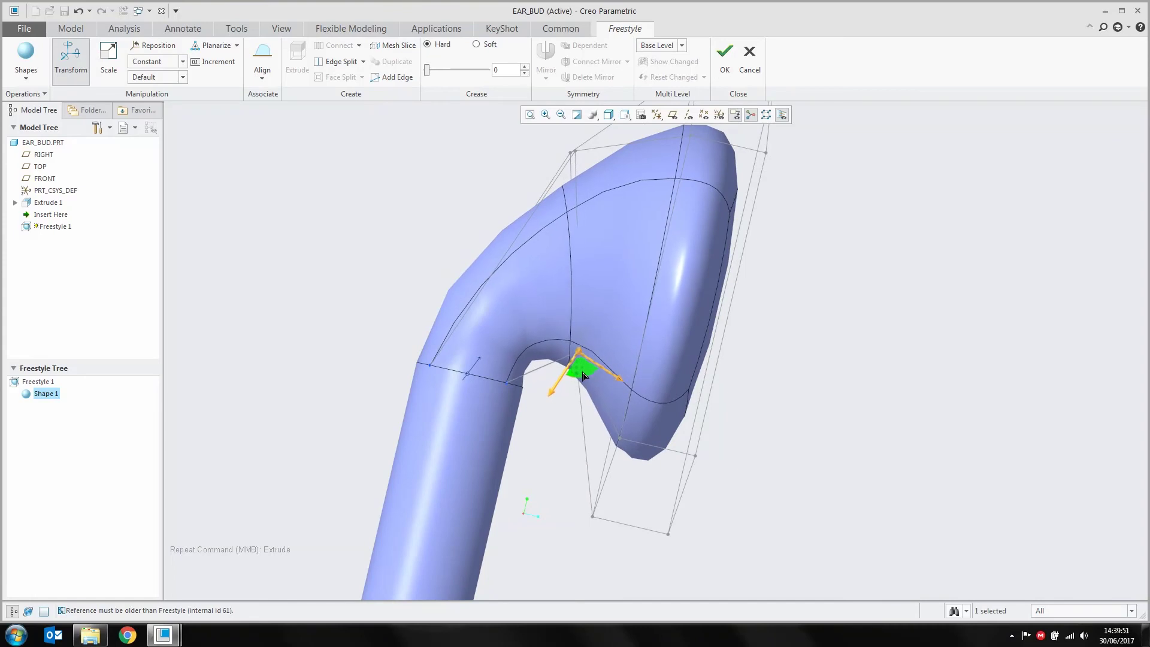
{"action": "middle_click_drag", "start_coordinate": [586, 444], "coordinate": [724, 460]}
{"action": "left_click", "coordinate": [417, 369]}
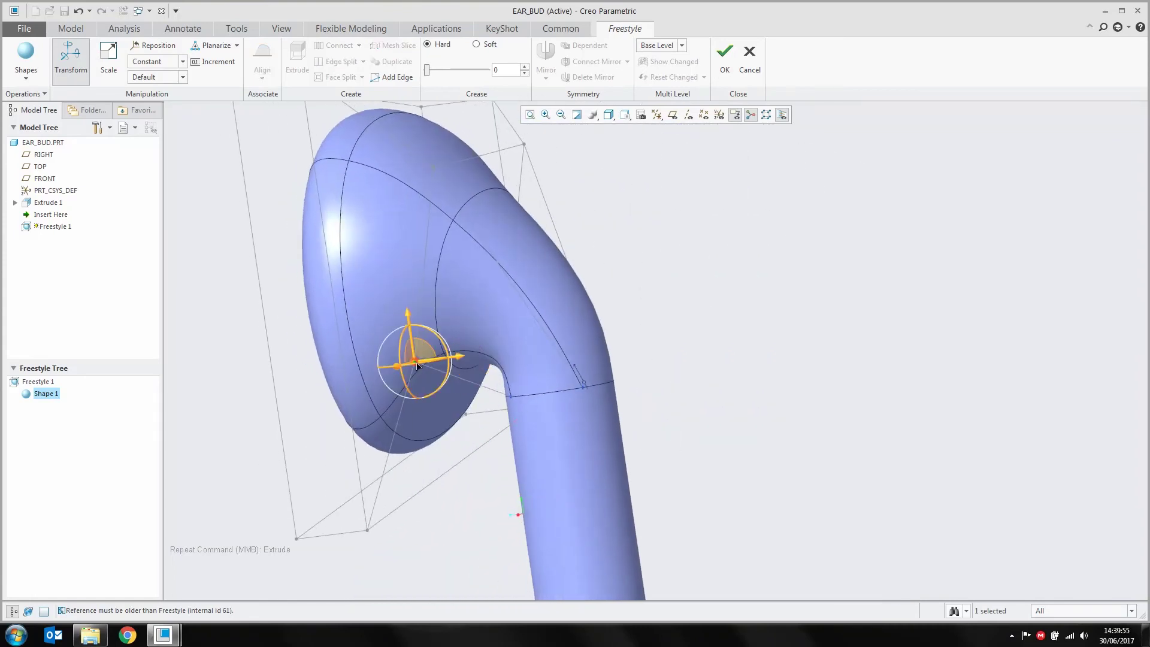
{"action": "middle_click_drag", "start_coordinate": [514, 416], "coordinate": [534, 409]}
{"action": "left_click_drag", "start_coordinate": [484, 328], "coordinate": [490, 345]}
Check the head's shape from the front and side, and complete the Freestyle feature.
{"action": "left_click", "coordinate": [490, 425]}
{"action": "middle_click_drag", "start_coordinate": [490, 425], "coordinate": [713, 298]}
{"action": "left_click", "coordinate": [541, 345]}
{"action": "left_click", "coordinate": [319, 365]}
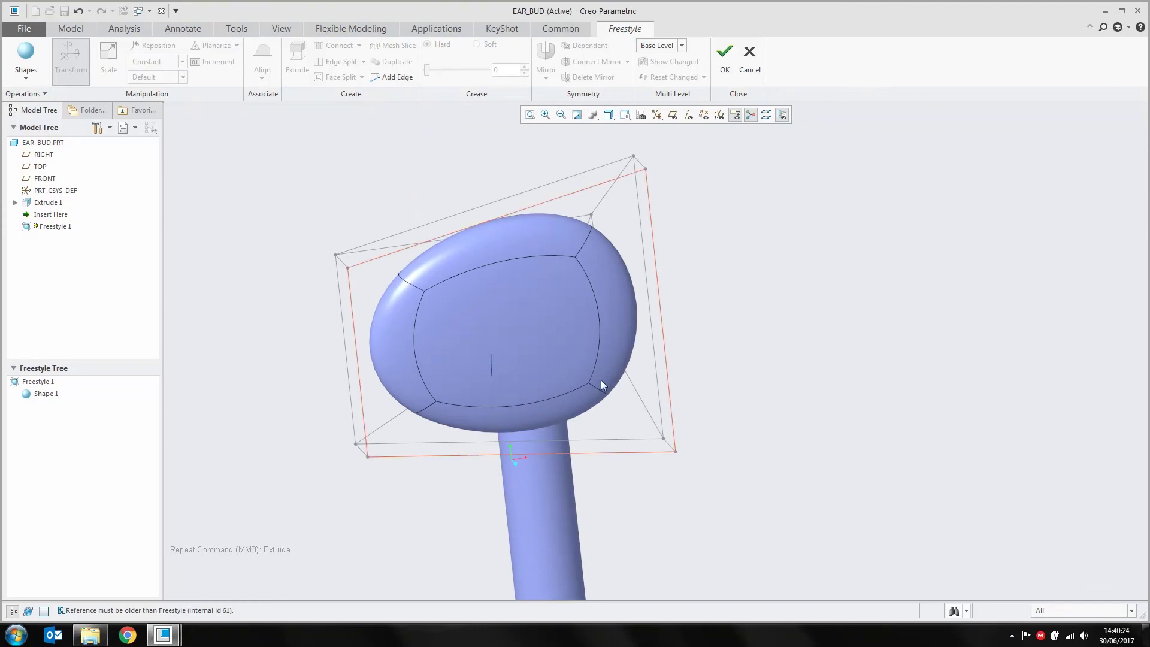
{"action": "left_click", "coordinate": [551, 354]}
{"action": "middle_click_drag", "start_coordinate": [551, 353], "coordinate": [631, 354]}
{"action": "left_click", "coordinate": [725, 59]}
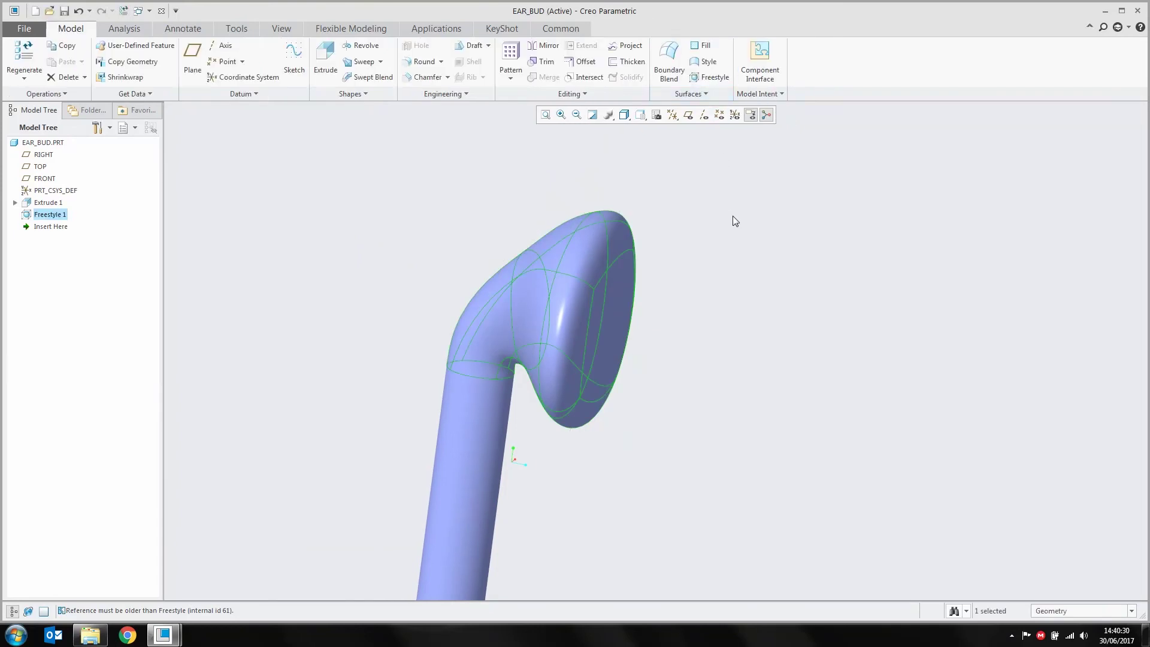
Clear the selection and set the selection filter to Quilt.
{"action": "left_click", "coordinate": [734, 218]}
{"action": "middle_click_drag", "start_coordinate": [614, 390], "coordinate": [599, 380], "text": "shift"}
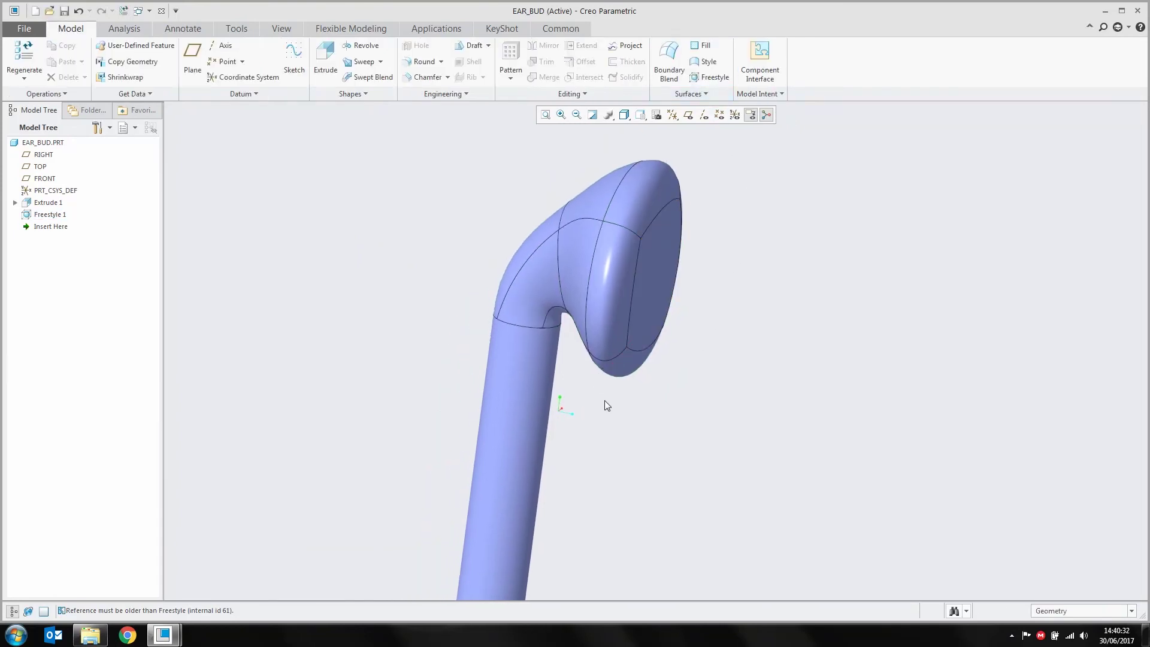
{"action": "left_click", "coordinate": [1072, 611]}
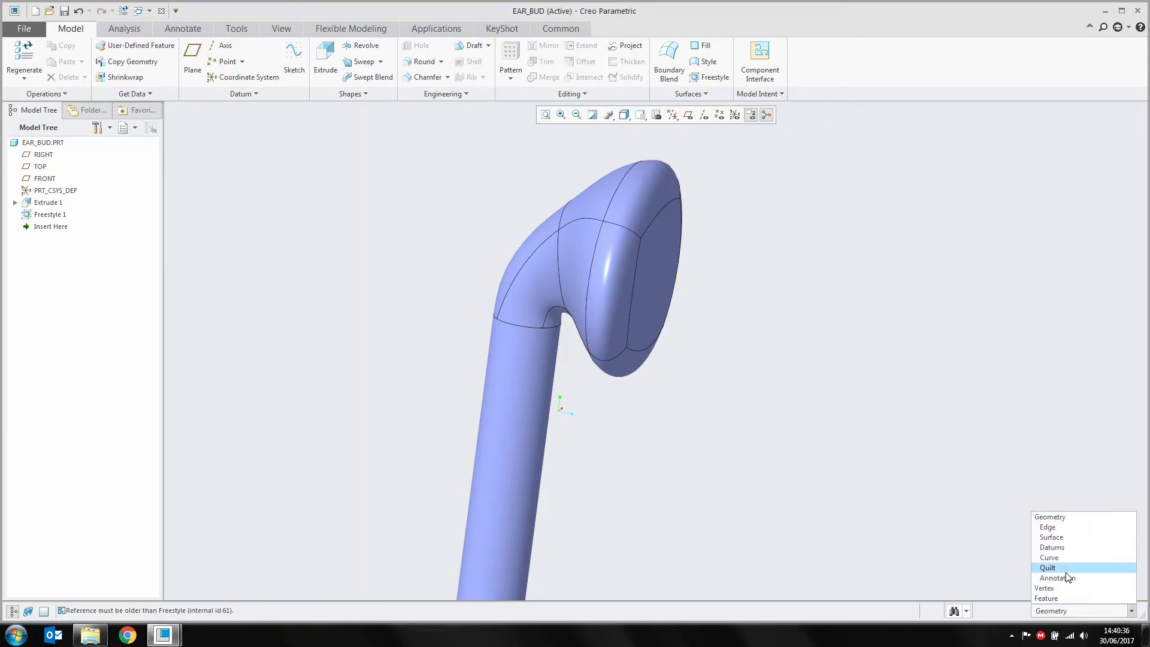
{"action": "left_click", "coordinate": [1048, 567]}
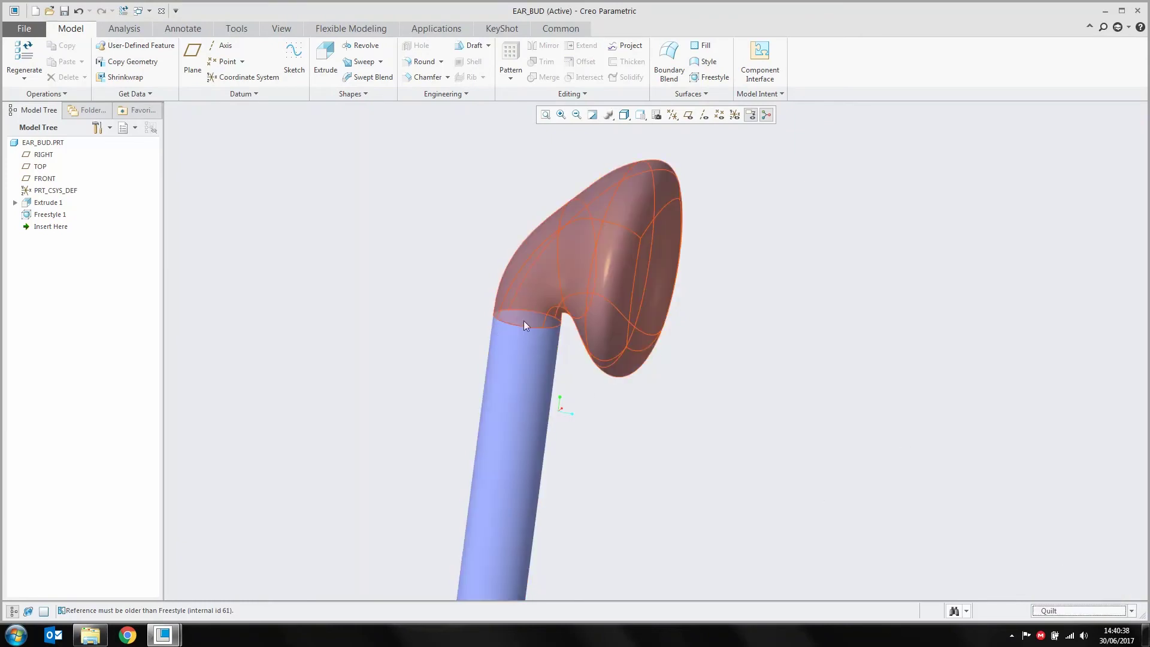
Merge the tube quilt with the Freestyle head quilt, and set the selection filter back to Geometry.
{"action": "left_click", "coordinate": [513, 375]}
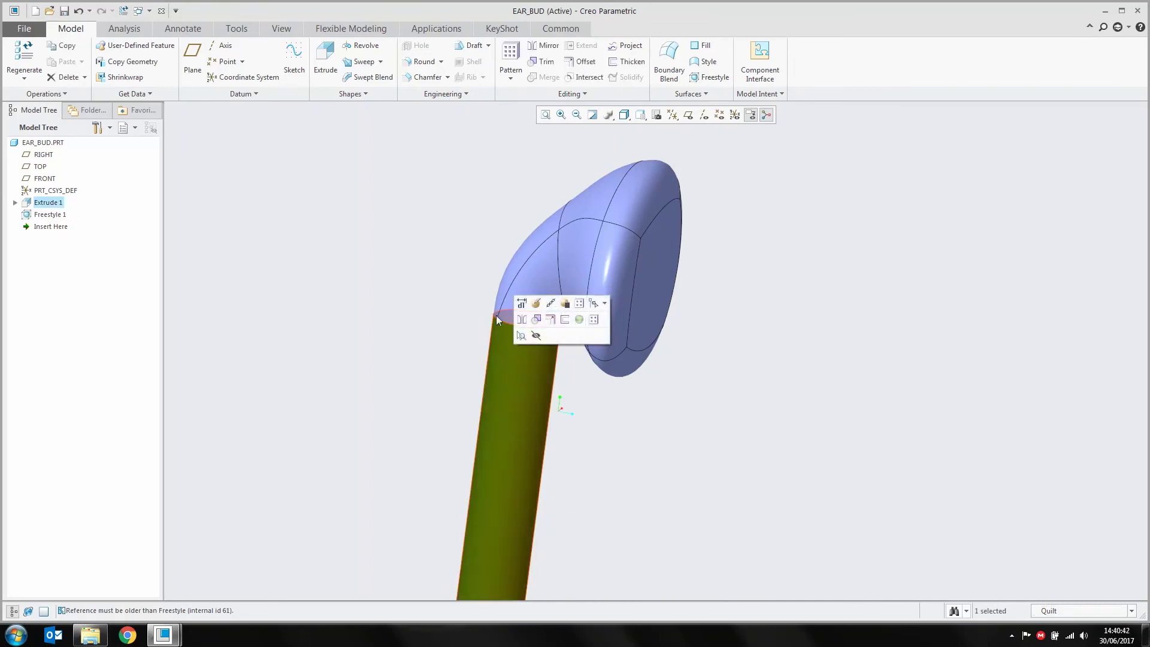
{"action": "left_click", "coordinate": [539, 263], "text": "ctrl"}
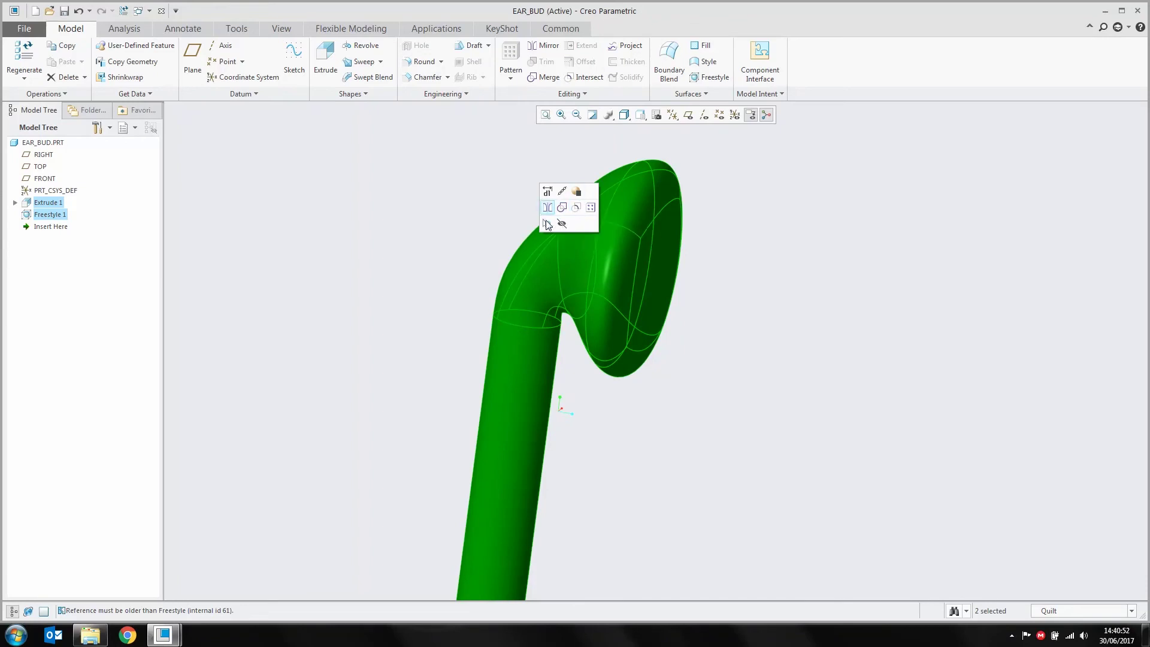
{"action": "left_click", "coordinate": [587, 228]}
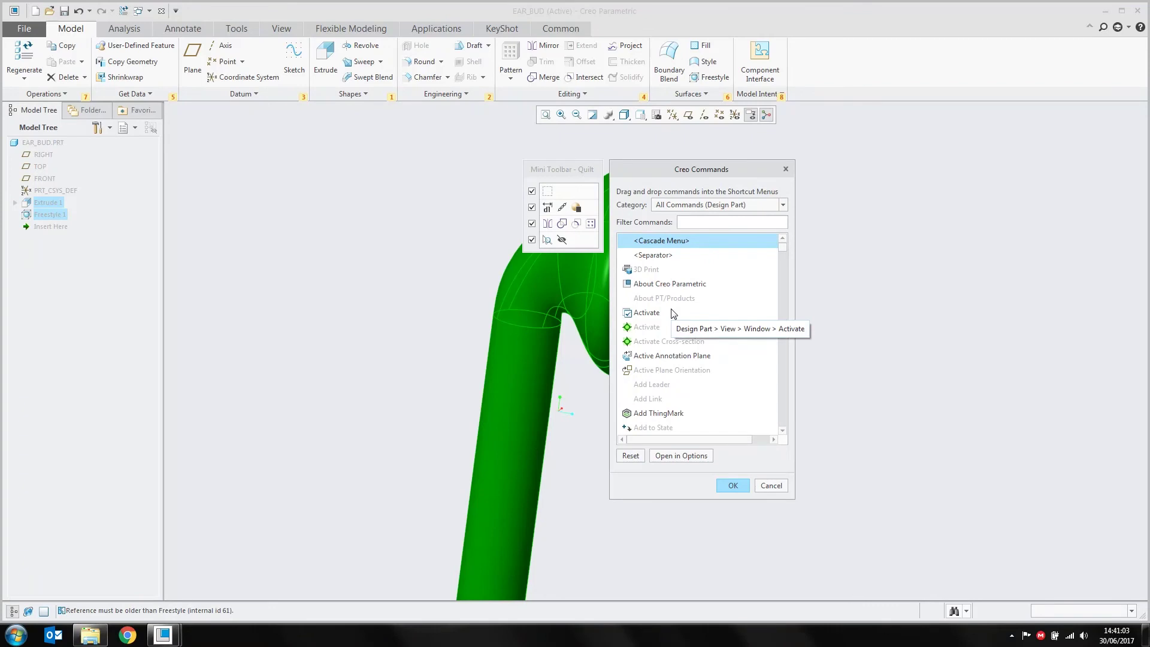
{"action": "left_click", "coordinate": [767, 488]}
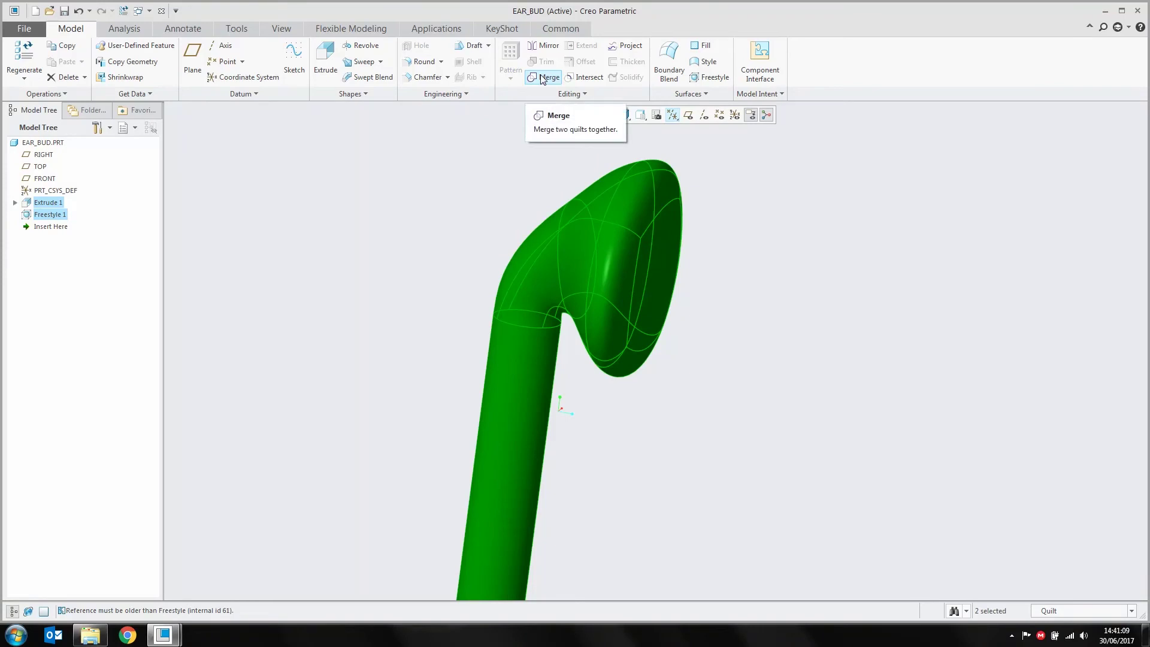
{"action": "left_click", "coordinate": [542, 78]}
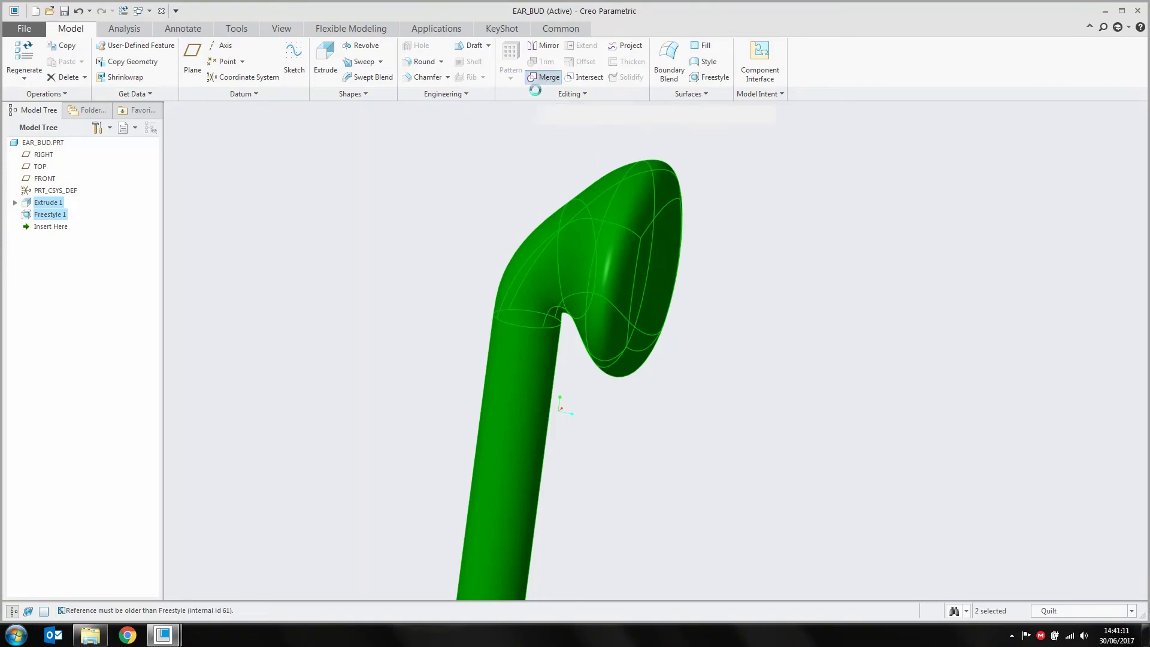
{"action": "middle_click", "coordinate": [434, 289]}
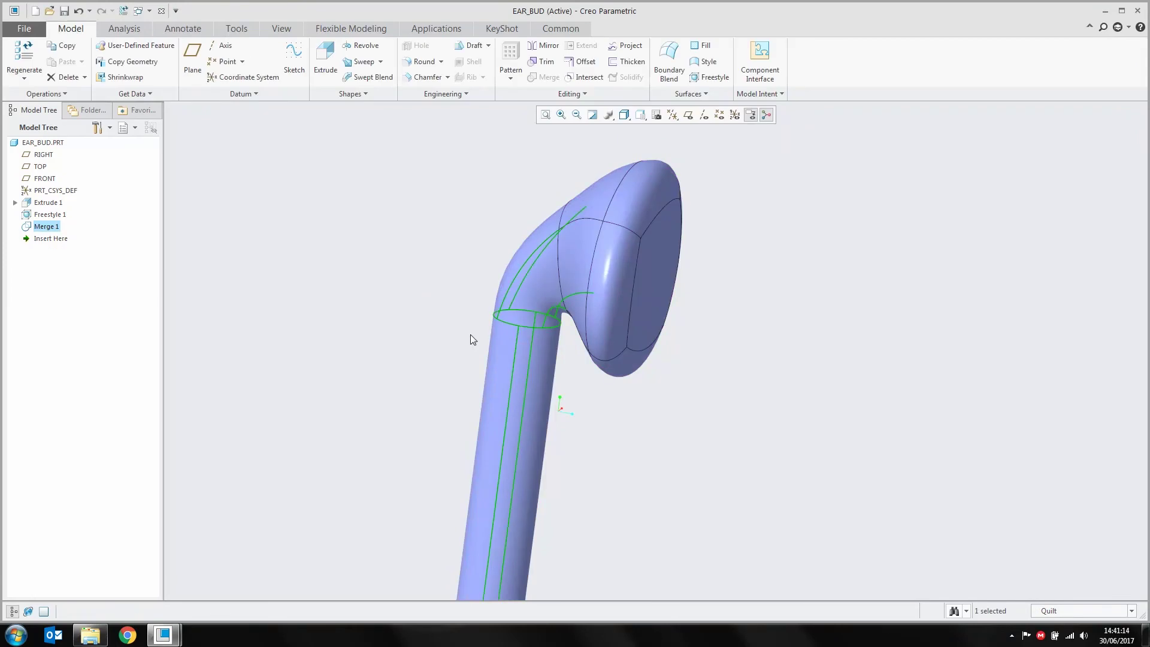
{"action": "left_click", "coordinate": [1091, 609]}
{"action": "left_click", "coordinate": [1054, 516]}
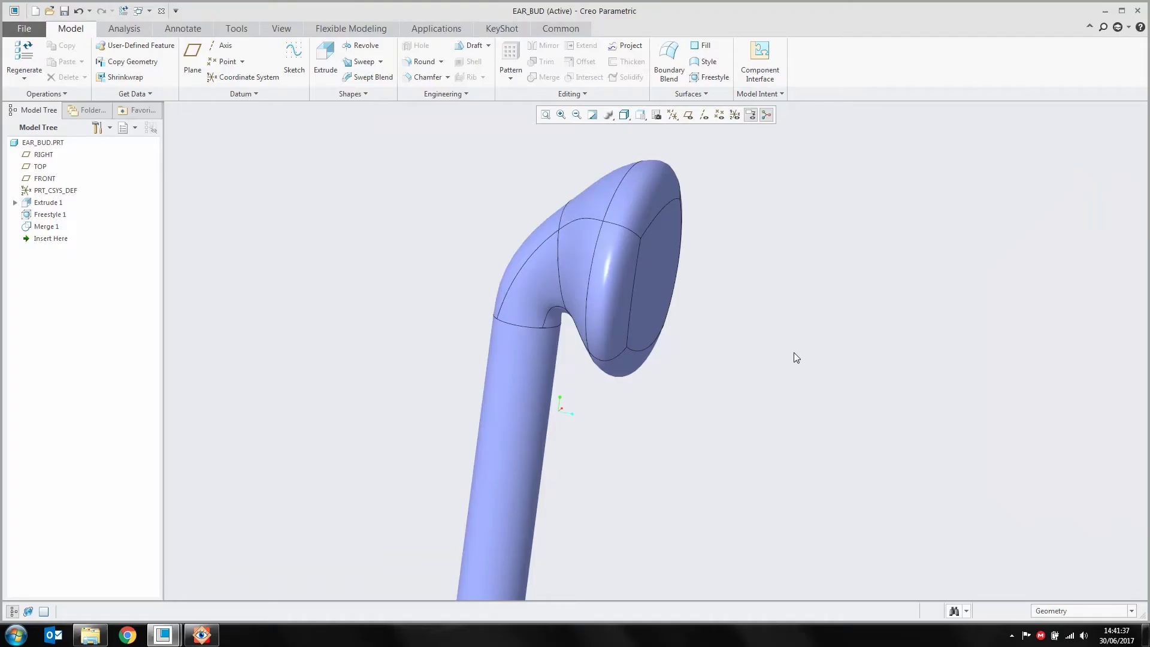
Display the datum planes and start a sketch on the FRONT plane, facing the head.
{"action": "left_click", "coordinate": [688, 114]}
{"action": "middle_click_drag", "start_coordinate": [729, 384], "coordinate": [667, 365]}
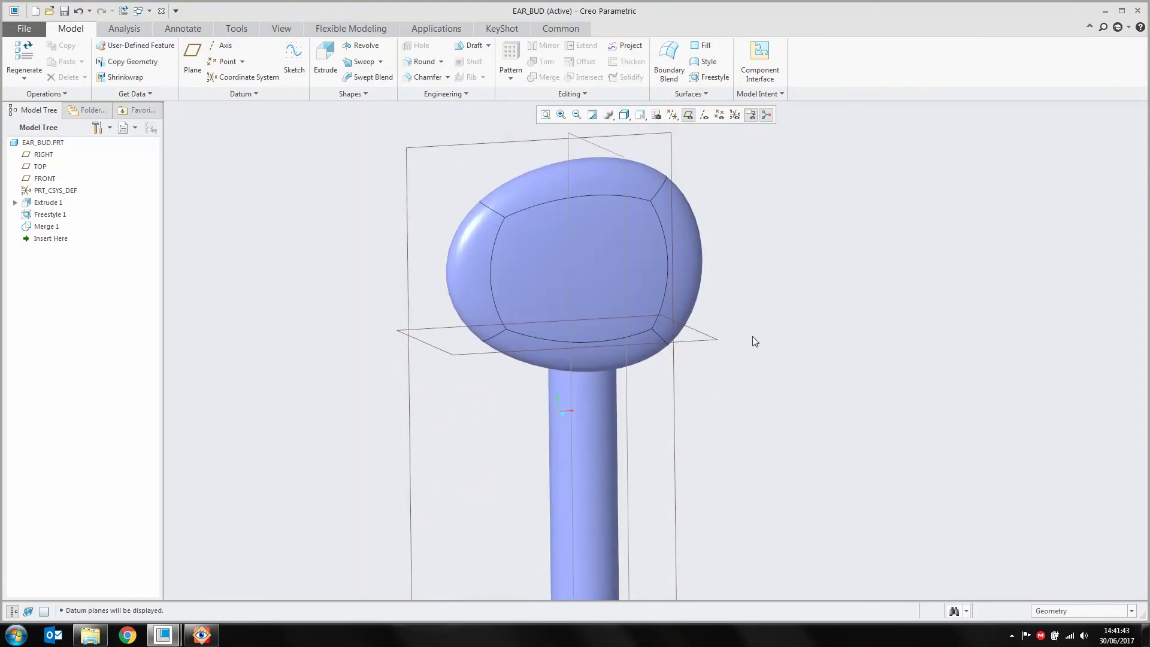
{"action": "left_click", "coordinate": [670, 144]}
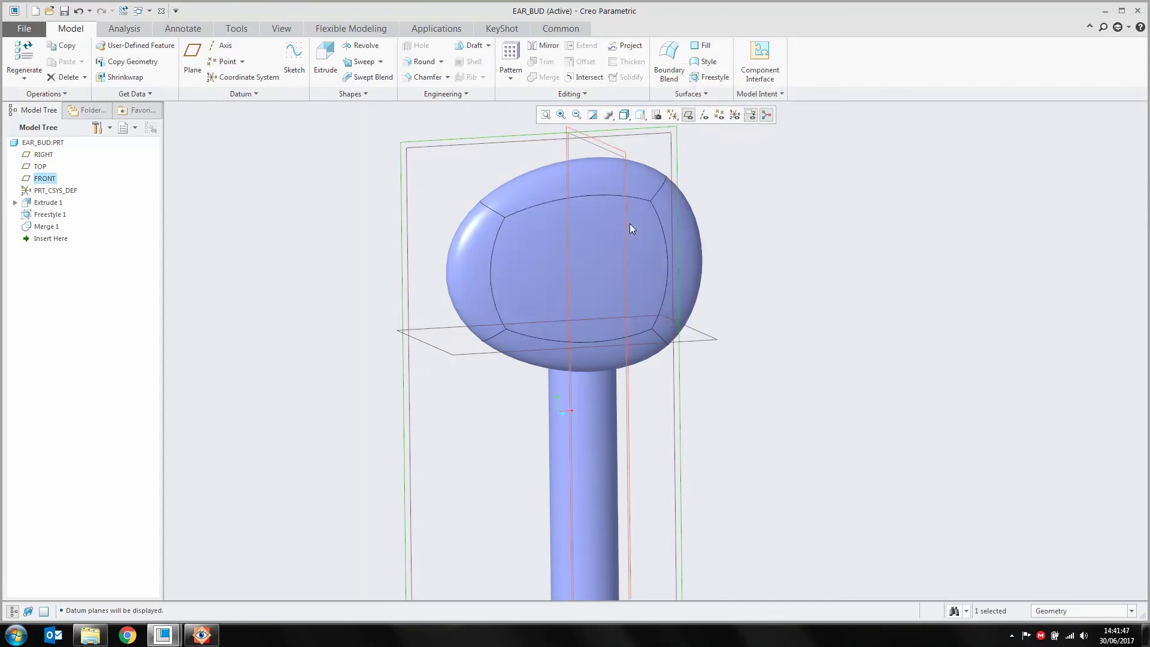
{"action": "left_click", "coordinate": [405, 182]}
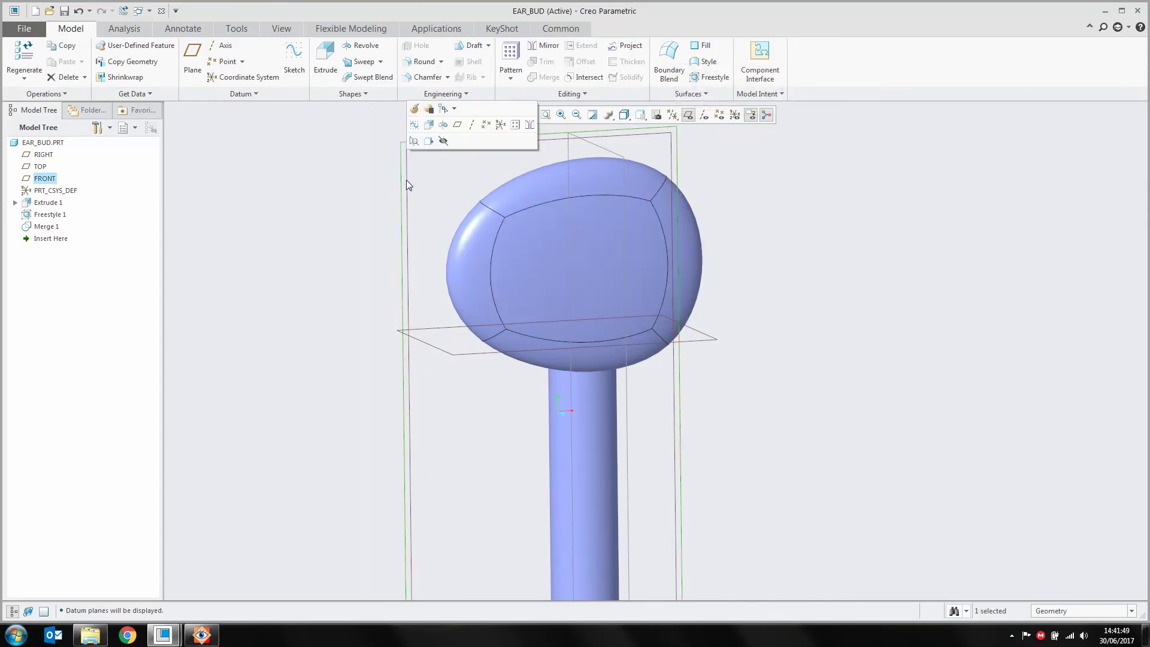
{"action": "left_click", "coordinate": [414, 125]}
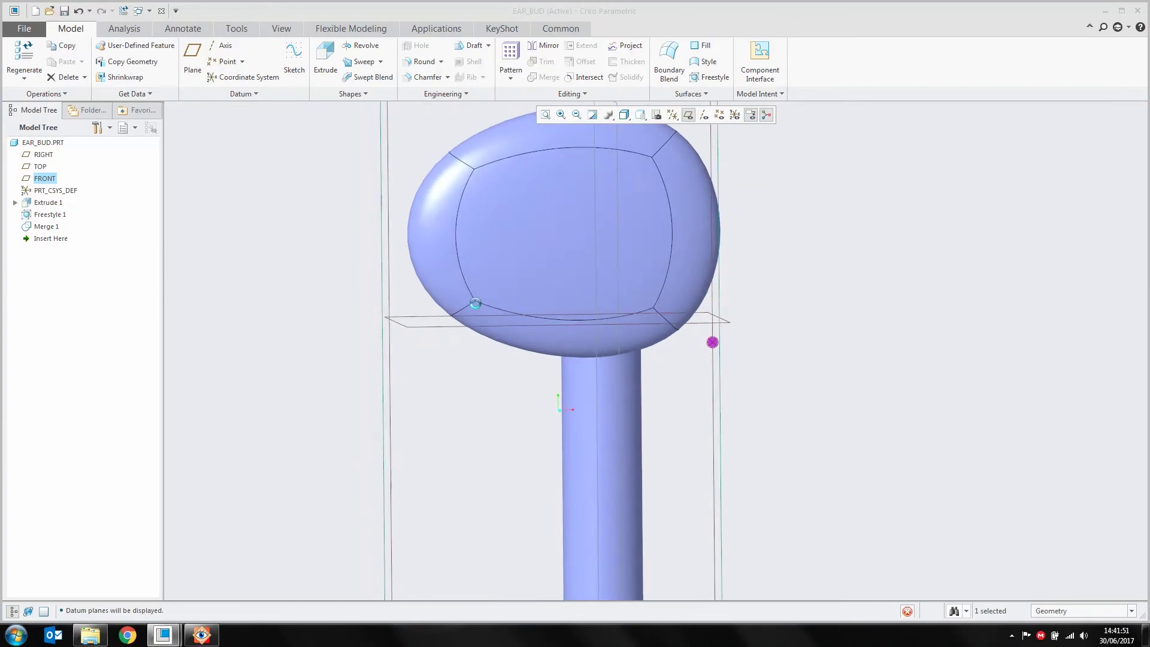
{"action": "middle_click_drag", "start_coordinate": [725, 212], "coordinate": [638, 270], "text": "shift"}
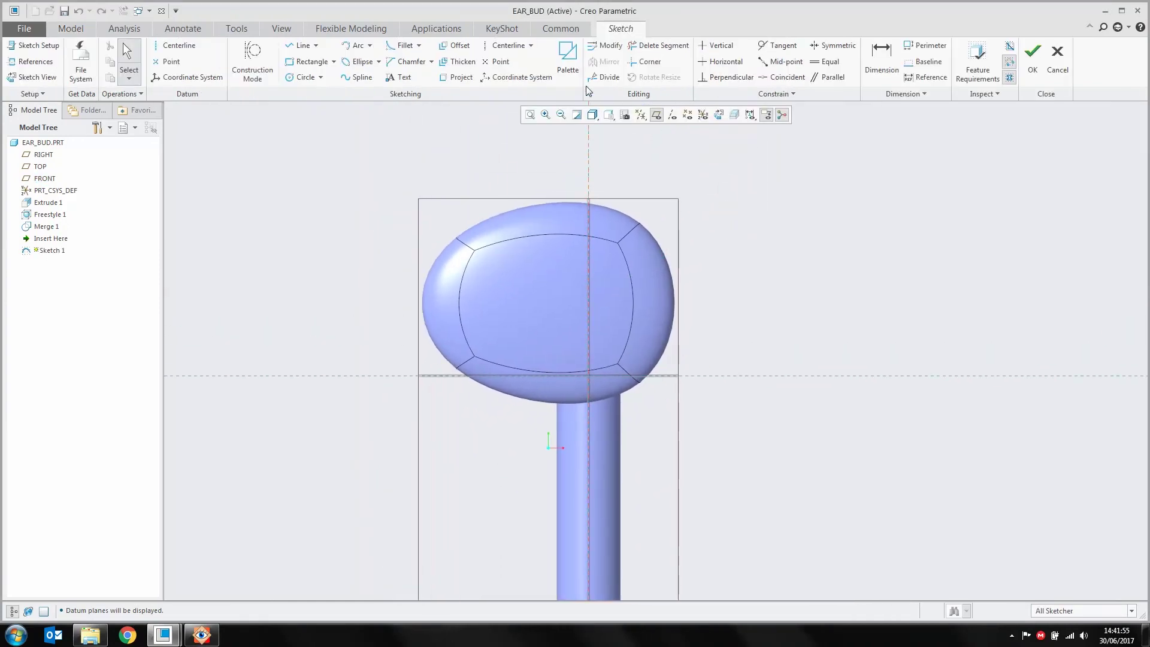
Insert a Racetrack shape from the sketcher palette over the head, scaled to about 1.81.
{"action": "left_click", "coordinate": [569, 60]}
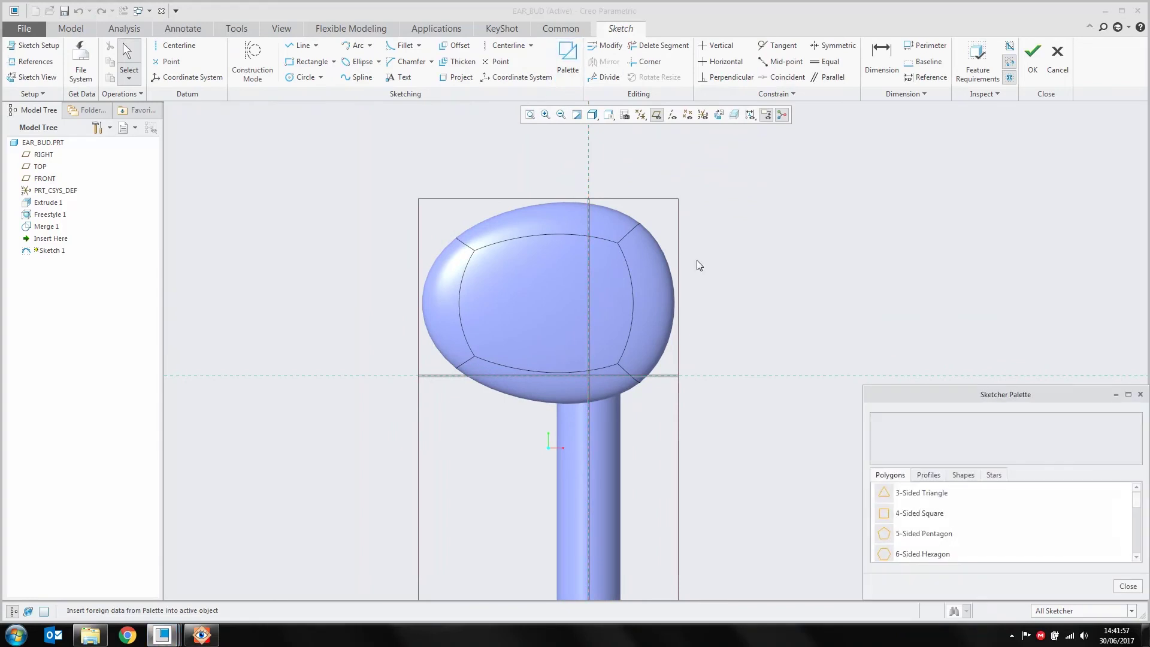
{"action": "left_click", "coordinate": [953, 476]}
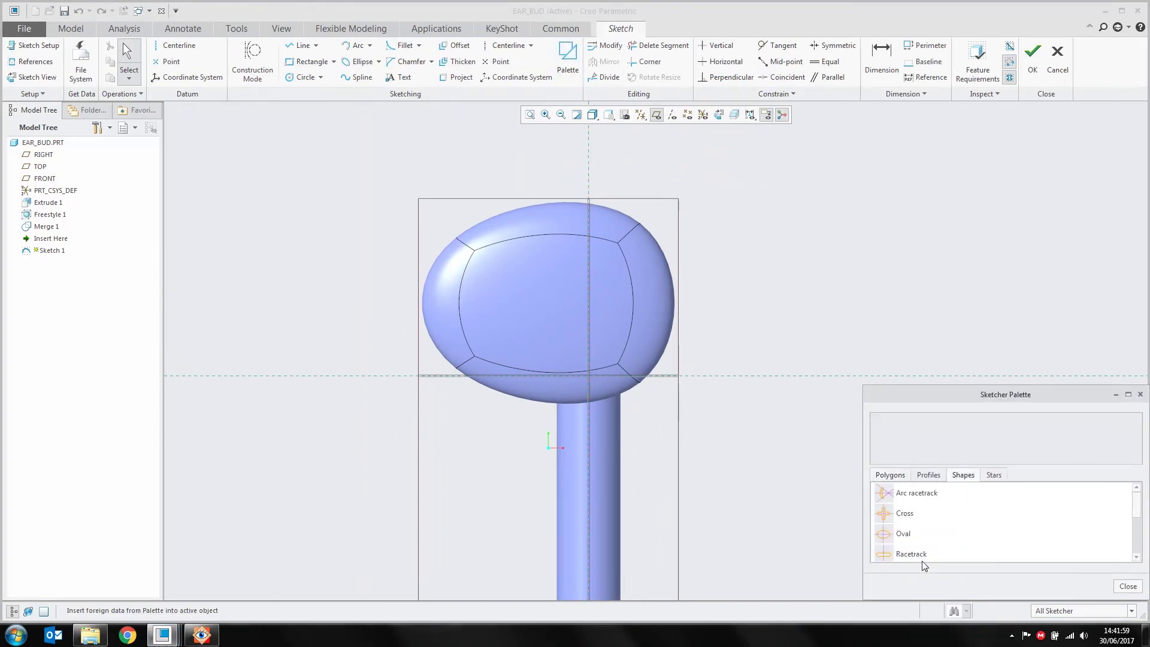
{"action": "left_click_drag", "start_coordinate": [920, 560], "coordinate": [875, 270]}
{"action": "left_click_drag", "start_coordinate": [875, 212], "coordinate": [875, 212]}
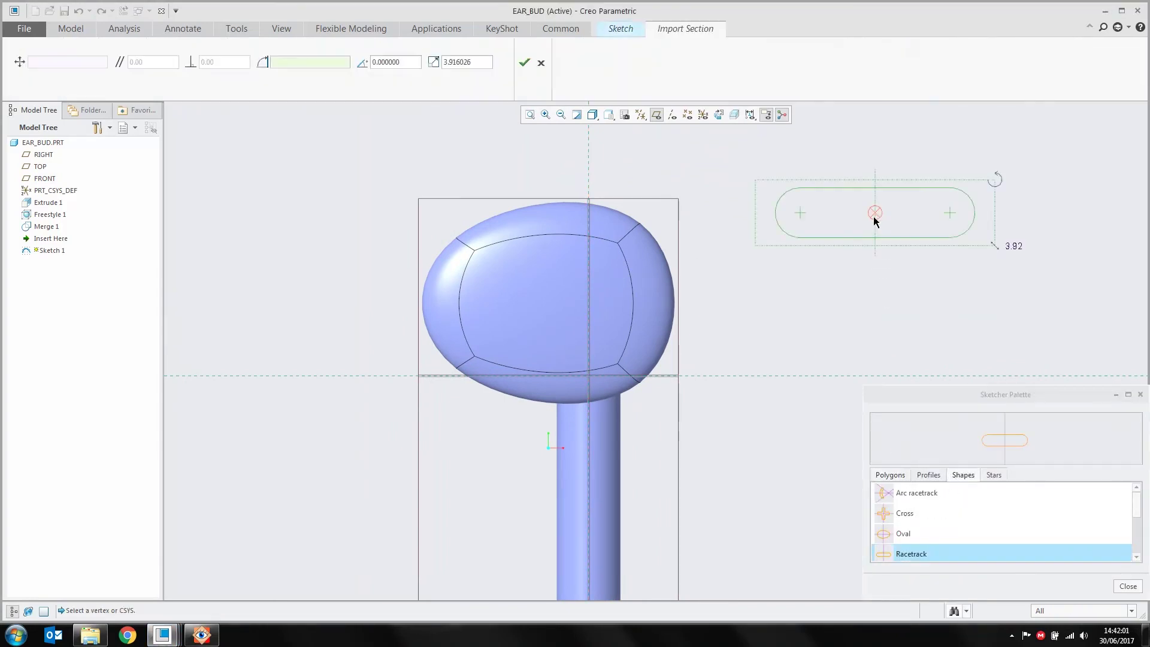
{"action": "left_click", "coordinate": [1140, 395]}
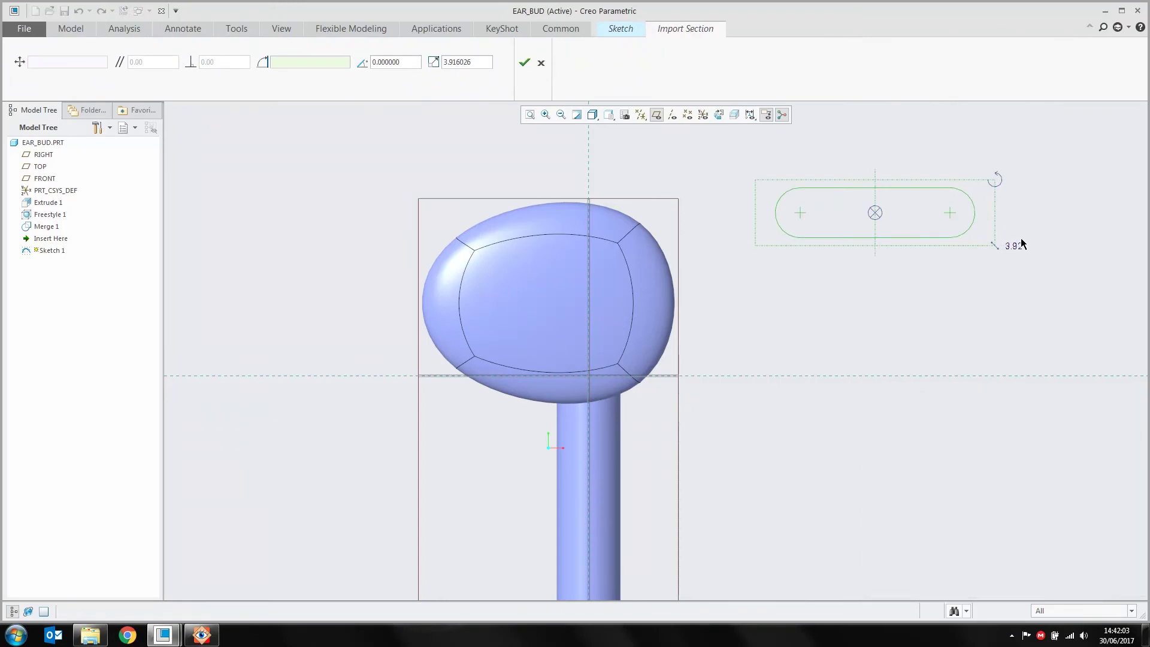
{"action": "left_click_drag", "start_coordinate": [997, 247], "coordinate": [887, 236]}
{"action": "left_click_drag", "start_coordinate": [816, 215], "coordinate": [606, 309]}
{"action": "scroll", "coordinate": [613, 327], "scroll_direction": "down", "scroll_amount": 4}
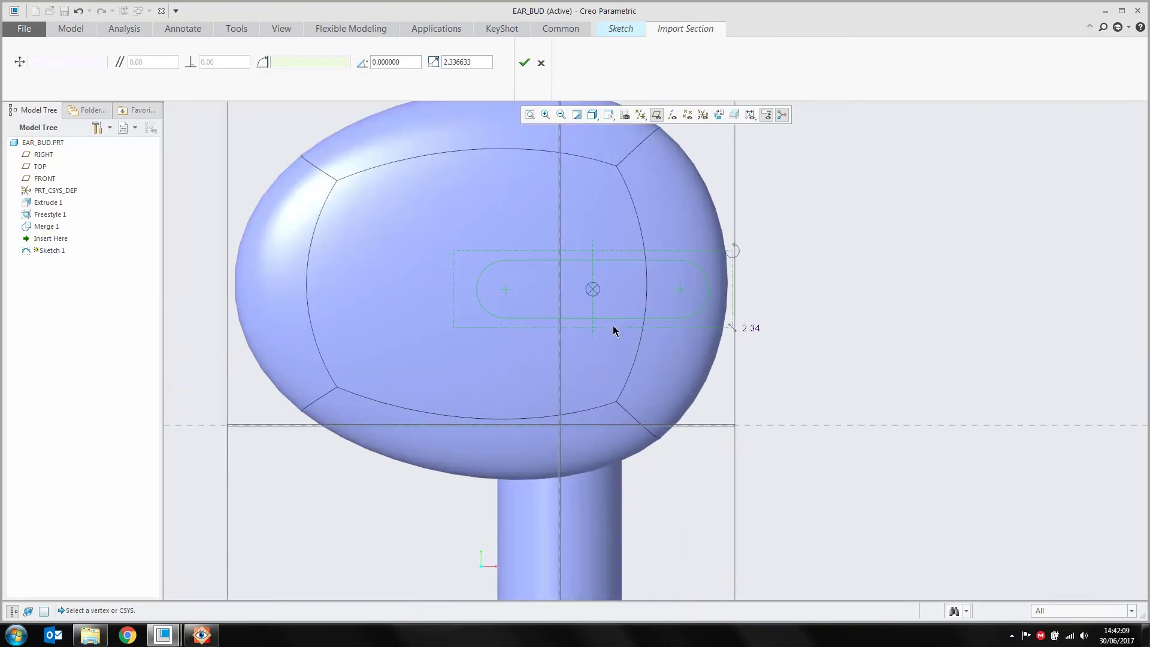
{"action": "left_click_drag", "start_coordinate": [733, 326], "coordinate": [701, 318]}
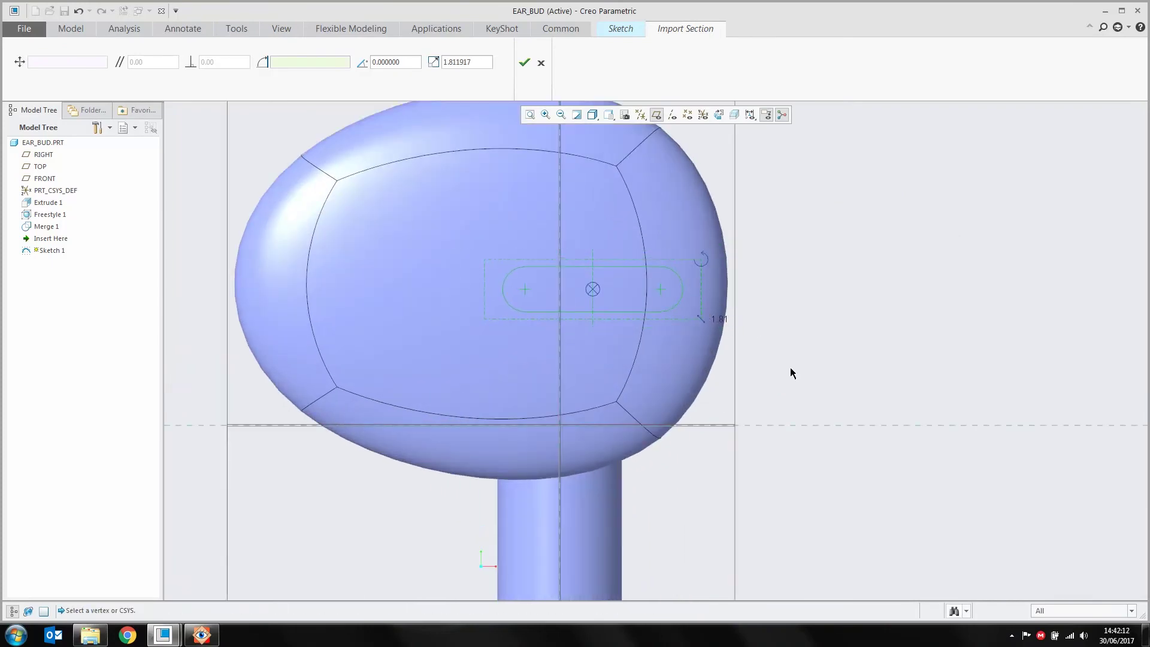
{"action": "left_click", "coordinate": [524, 62]}
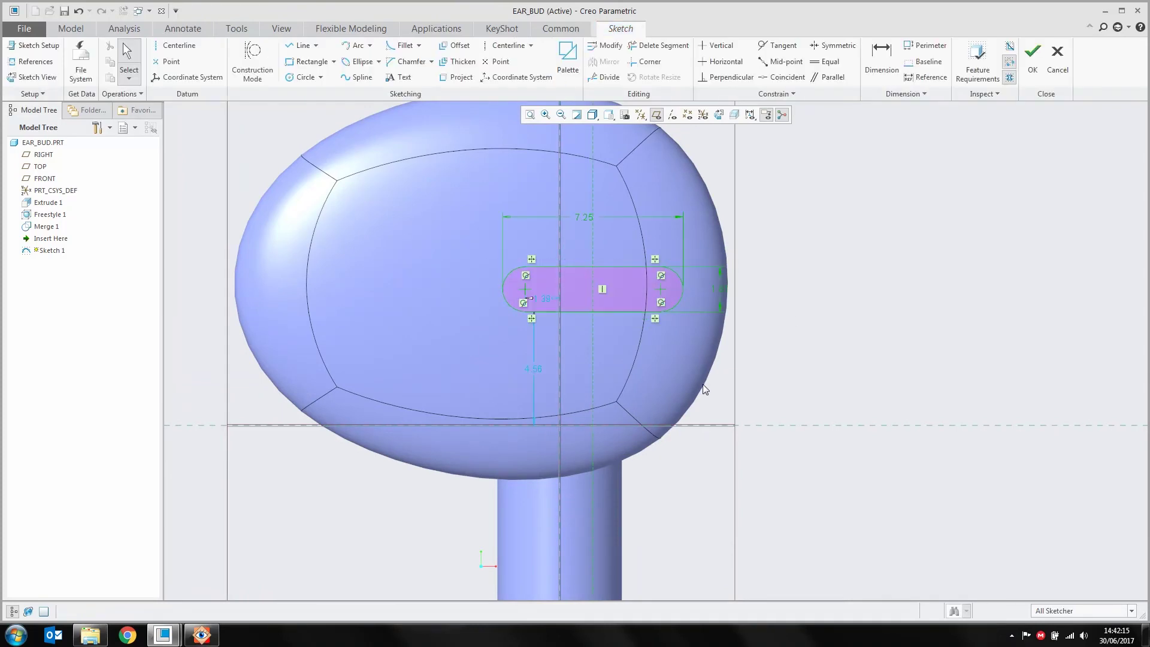
Set the racetrack's height to 1.5 and its overall length to 4, after trying a length of 5.
{"action": "left_click", "coordinate": [582, 218]}
{"action": "type", "text": "5"}
{"action": "key", "text": "Return"}
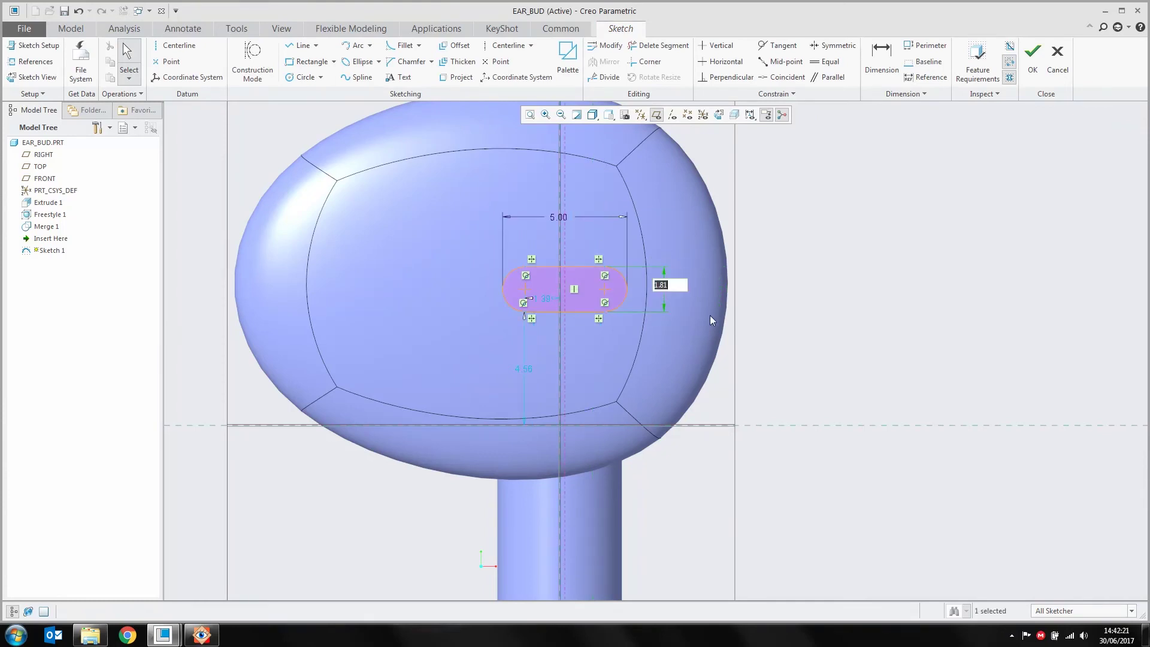
{"action": "type", "text": "1.5"}
{"action": "key", "text": "Return"}
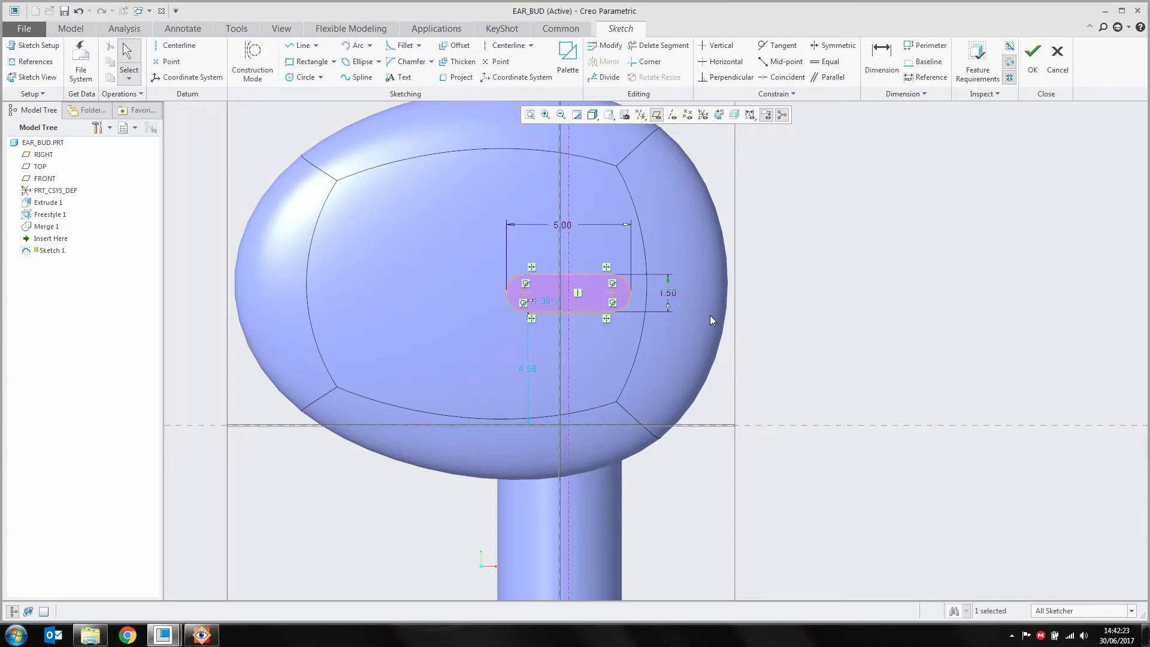
{"action": "double_click", "coordinate": [557, 222]}
{"action": "type", "text": "4"}
{"action": "key", "text": "Return"}
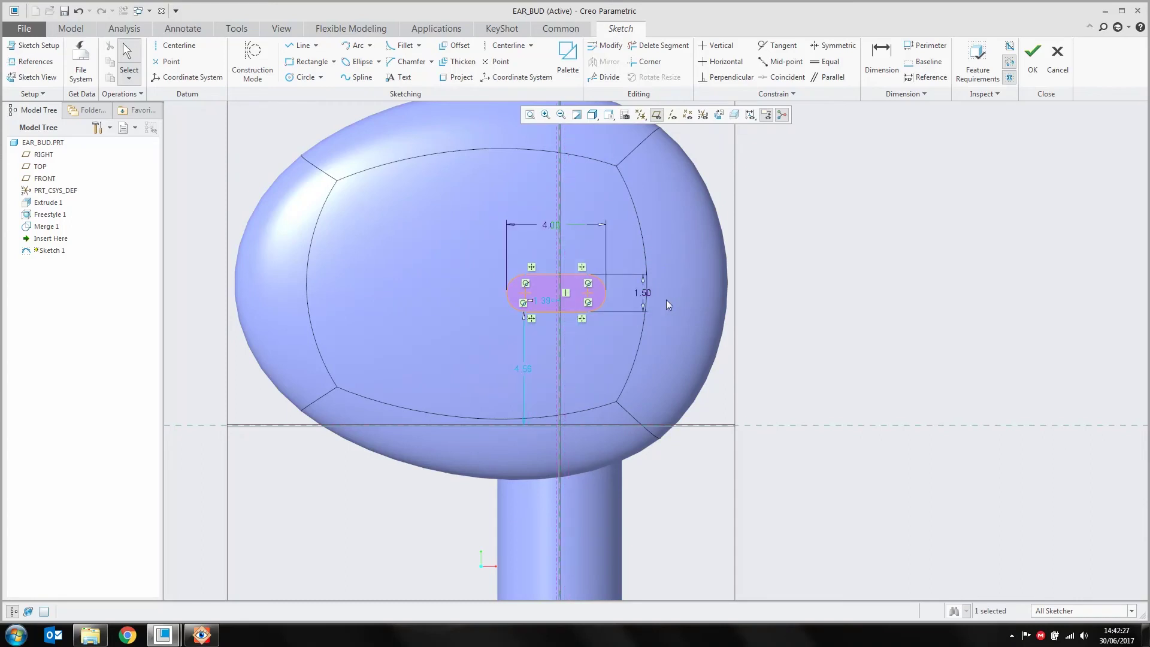
Move the whole racetrack about 3.64 horizontally toward the head's right edge, and complete the sketch.
{"action": "mouse_move", "coordinate": [462, 234]}
{"action": "left_mouse_down"}
{"action": "mouse_move", "coordinate": [623, 329]}
{"action": "mouse_move", "coordinate": [634, 347]}
{"action": "left_mouse_up"}
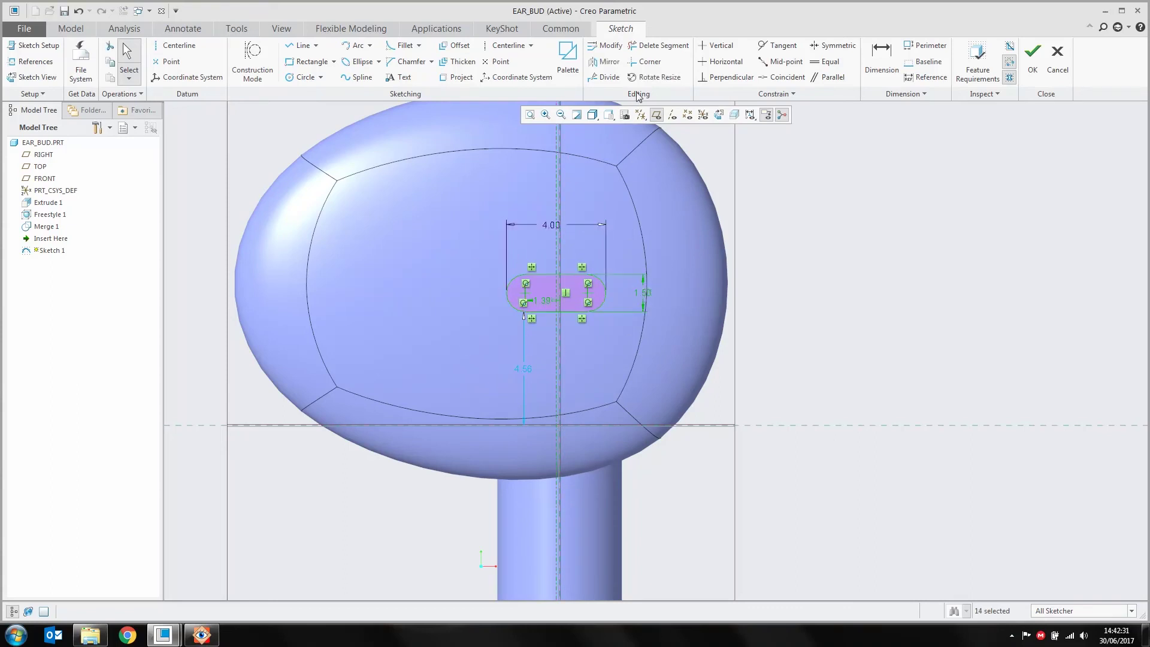
{"action": "left_click", "coordinate": [656, 76]}
{"action": "left_click_drag", "start_coordinate": [563, 296], "coordinate": [644, 293]}
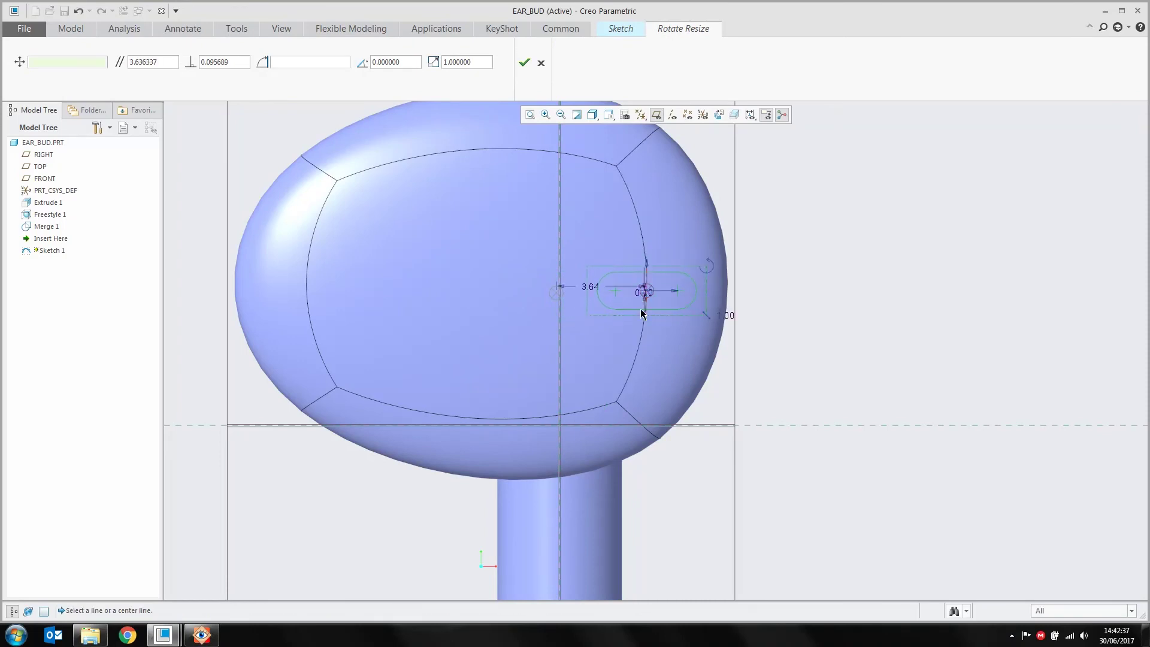
{"action": "left_click", "coordinate": [524, 62]}
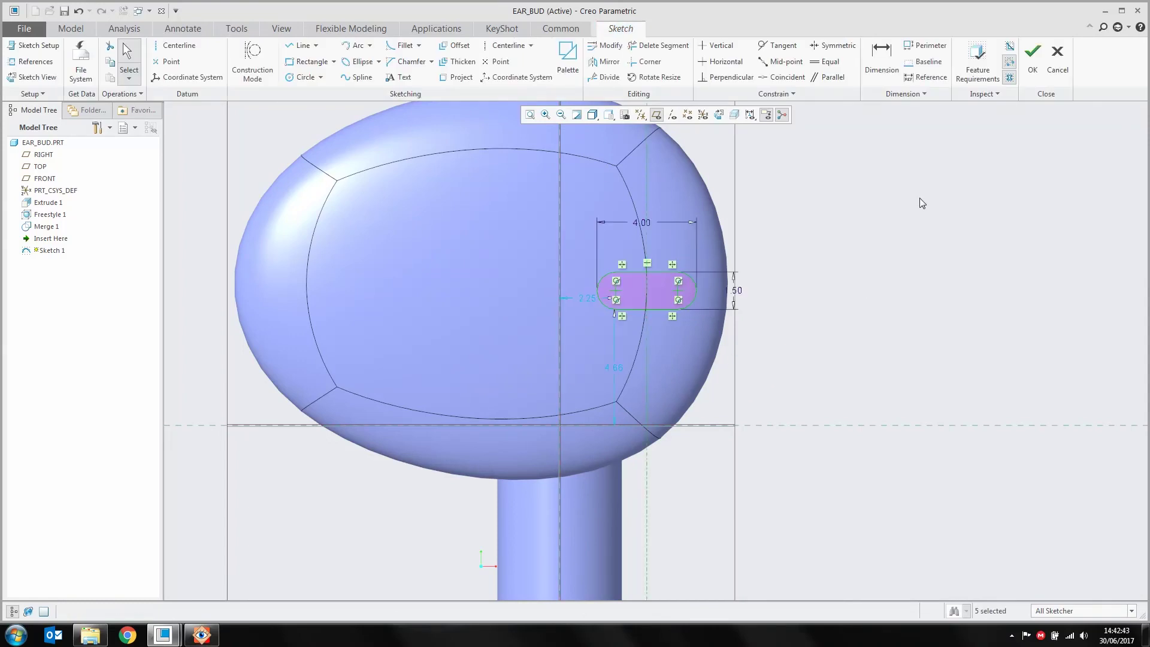
{"action": "left_click", "coordinate": [1032, 59]}
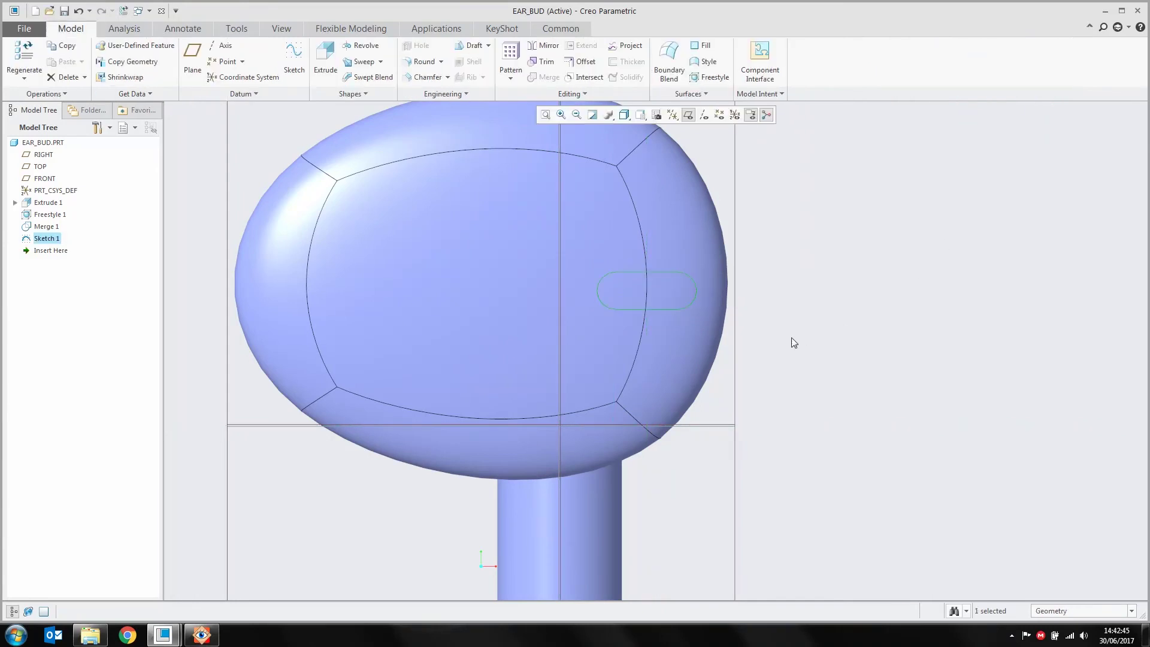
Project the racetrack sketch onto the merged quilt along the FRONT plane's direction.
{"action": "mouse_move", "coordinate": [725, 332]}
{"action": "middle_mouse_down"}
{"action": "mouse_move", "coordinate": [715, 353]}
{"action": "mouse_move", "coordinate": [721, 325]}
{"action": "middle_mouse_up"}
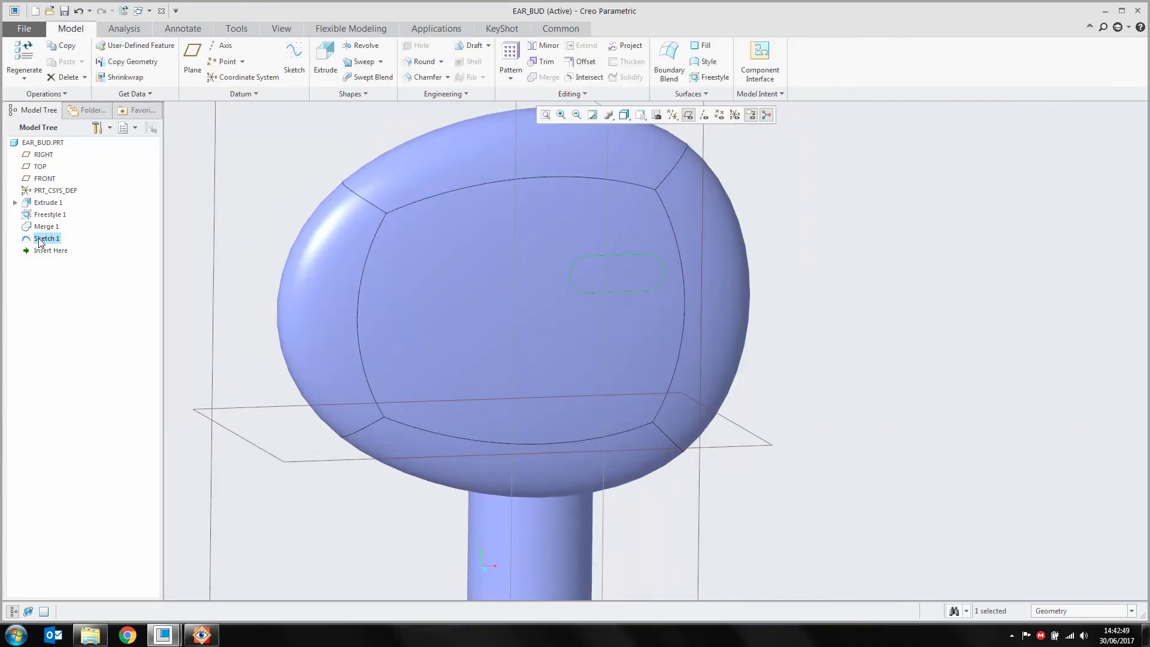
{"action": "left_click", "coordinate": [626, 46]}
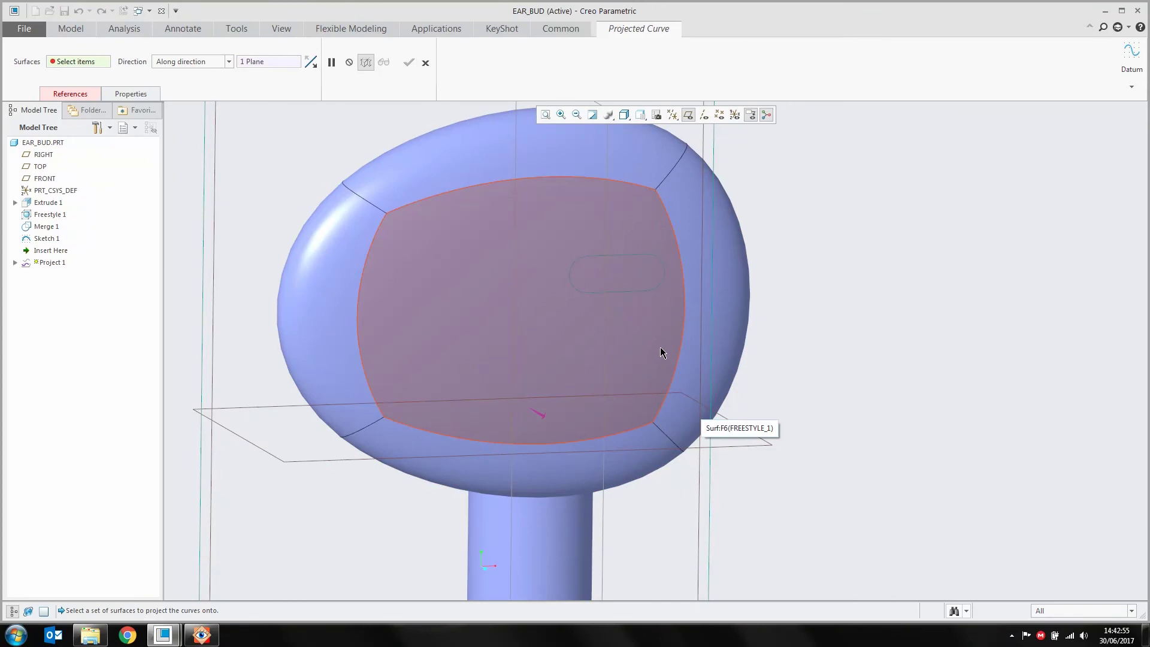
{"action": "right_click", "coordinate": [660, 347]}
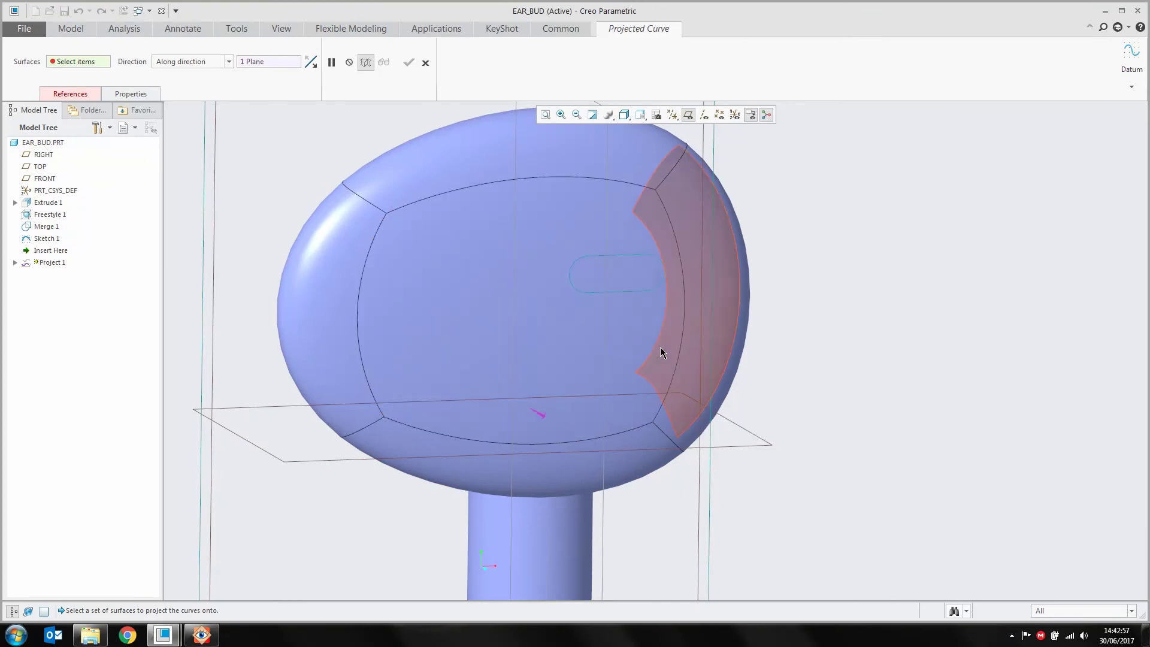
{"action": "right_click", "coordinate": [660, 347]}
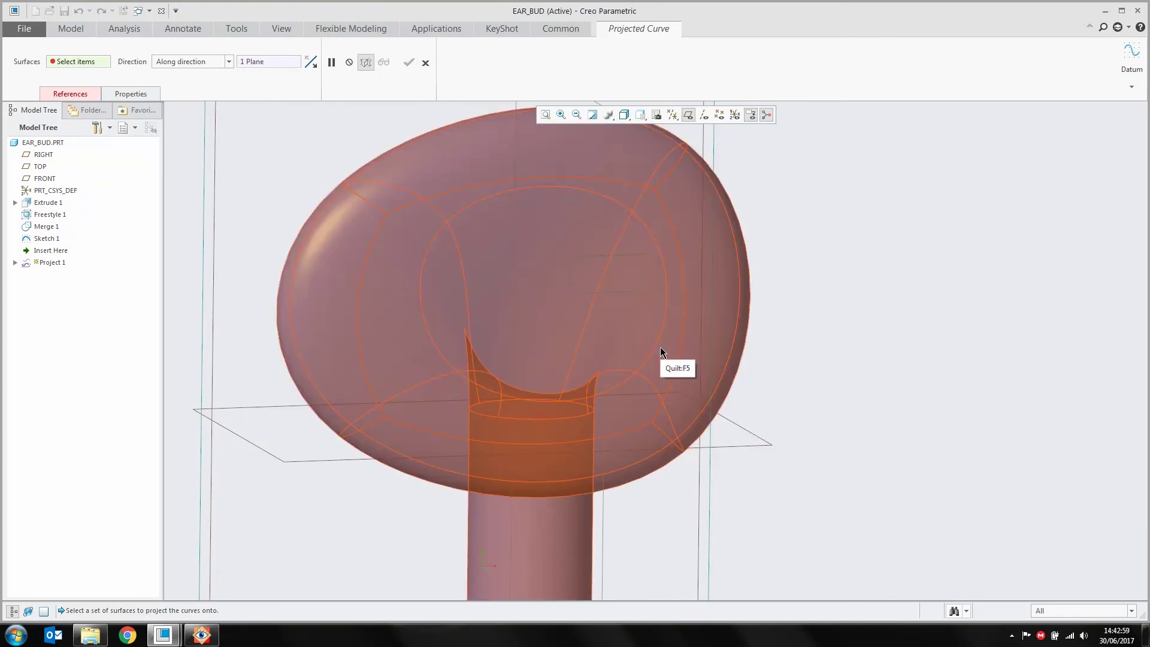
{"action": "left_click", "coordinate": [660, 347]}
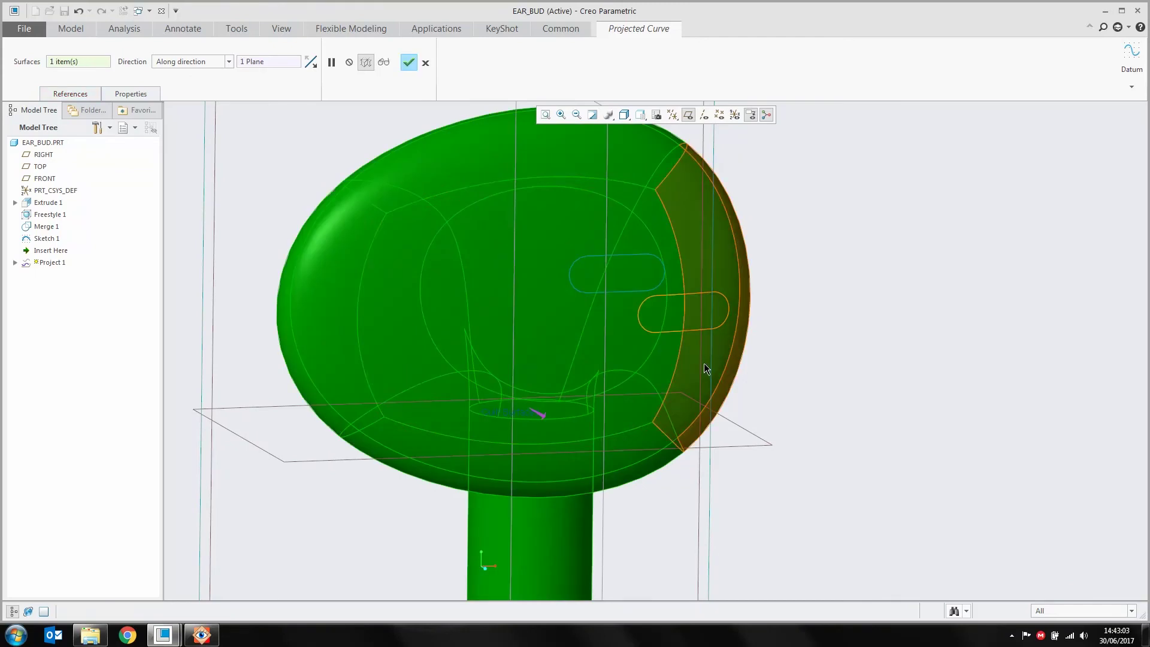
{"action": "middle_click_drag", "start_coordinate": [703, 363], "coordinate": [738, 370]}
{"action": "middle_click", "coordinate": [764, 305]}
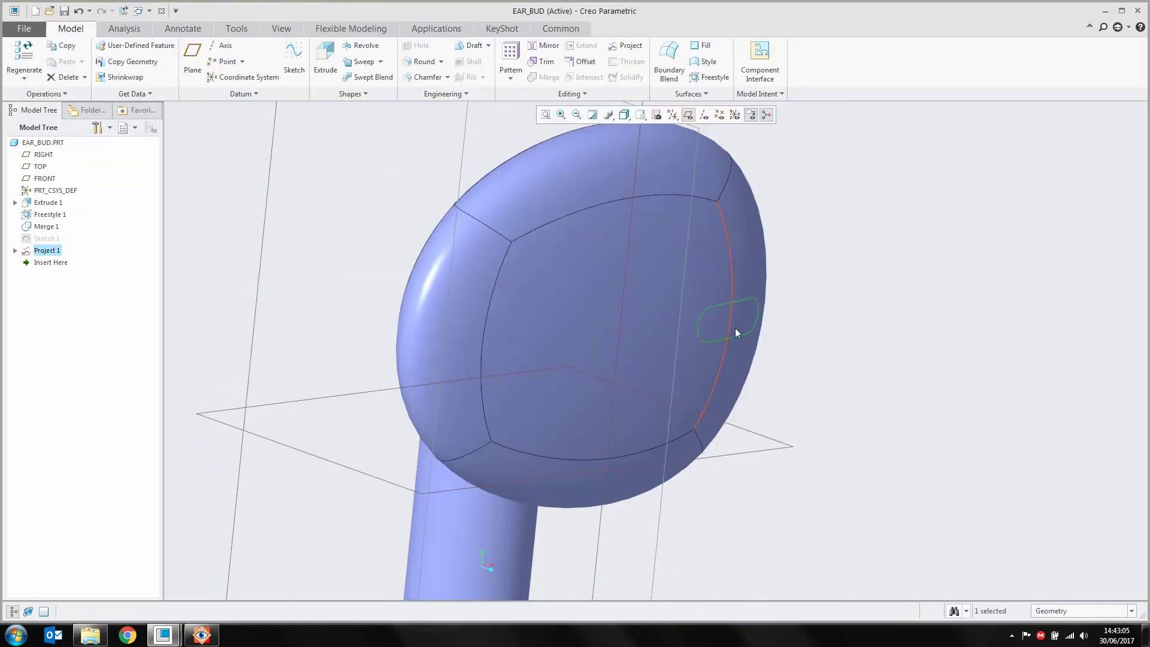
Start a new sketch on the TOP datum plane.
{"action": "left_click", "coordinate": [836, 355]}
{"action": "middle_click_drag", "start_coordinate": [716, 343], "coordinate": [693, 337]}
{"action": "middle_click_drag", "start_coordinate": [692, 341], "coordinate": [744, 405]}
{"action": "middle_click_drag", "start_coordinate": [691, 322], "coordinate": [699, 404]}
{"action": "middle_click_drag", "start_coordinate": [535, 343], "coordinate": [502, 409]}
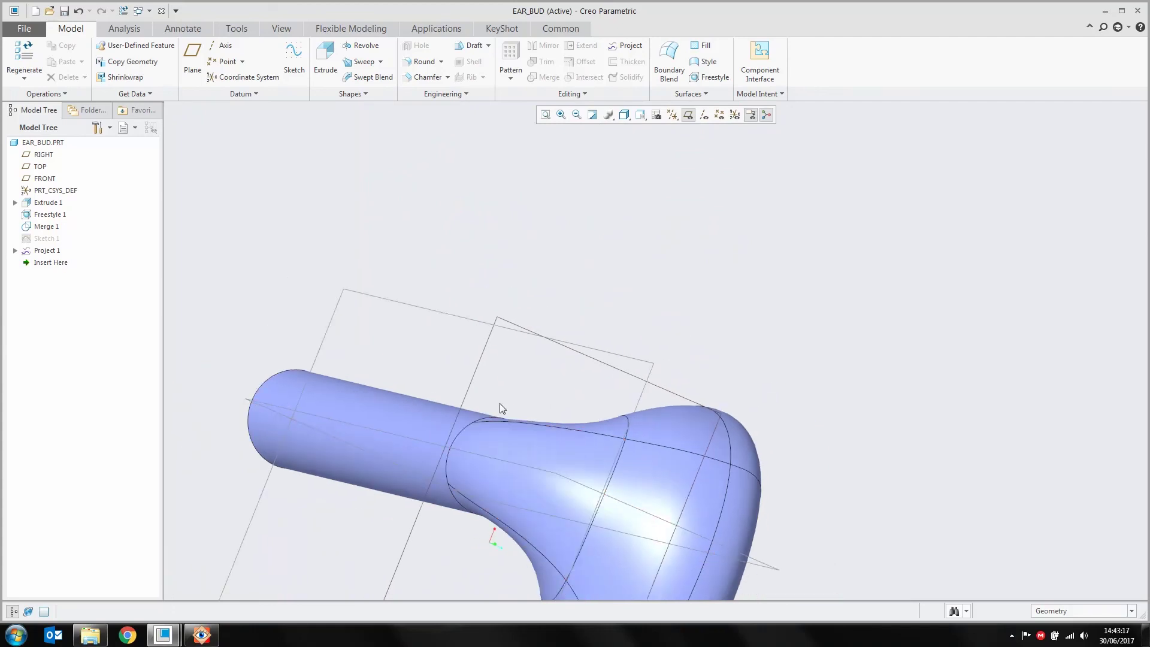
{"action": "left_click", "coordinate": [603, 361]}
{"action": "left_click", "coordinate": [625, 322]}
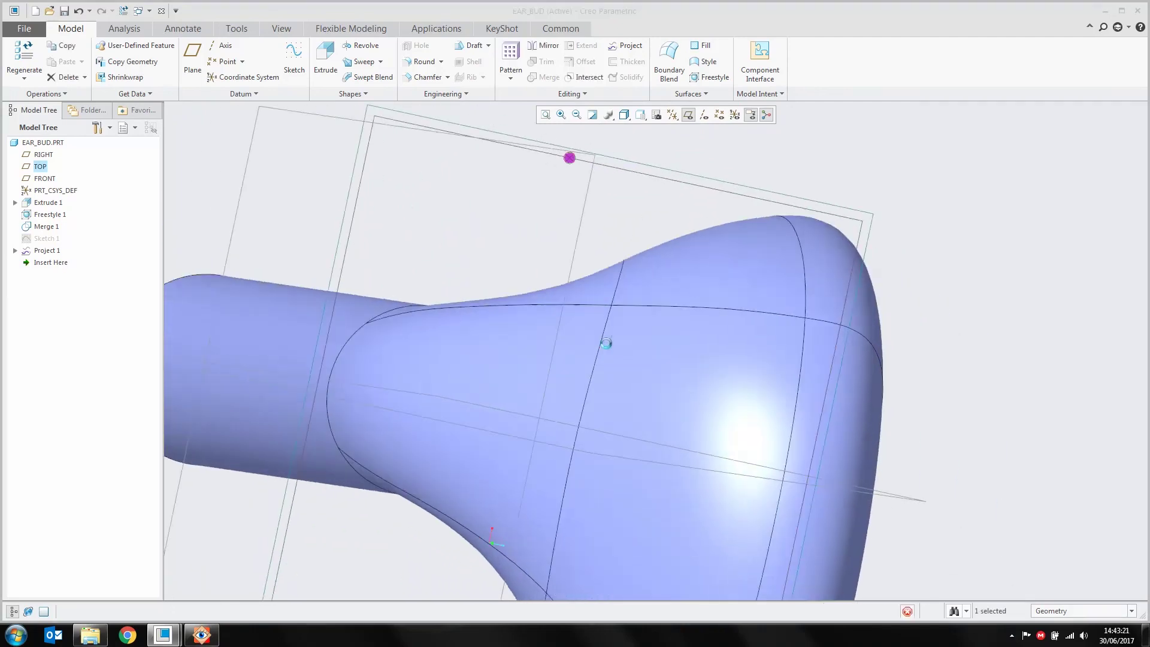
{"action": "left_click", "coordinate": [586, 329]}
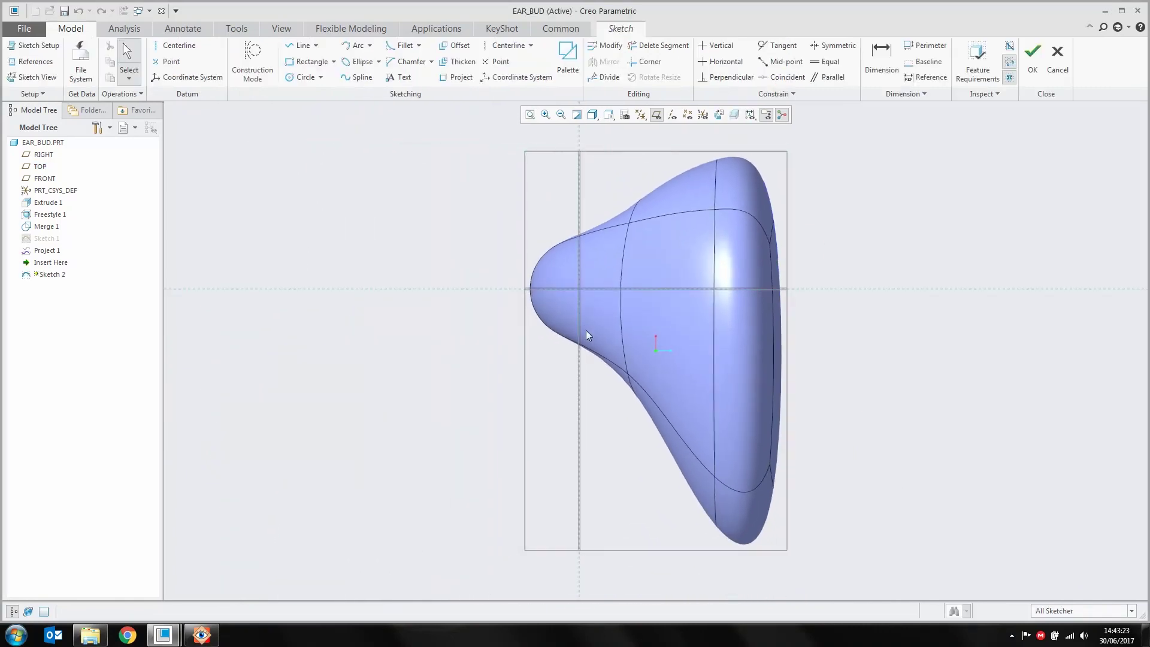
Bring in a Racetrack from the Shapes of the sketcher palette and place it in the empty area beside the head.
{"action": "left_click", "coordinate": [568, 66]}
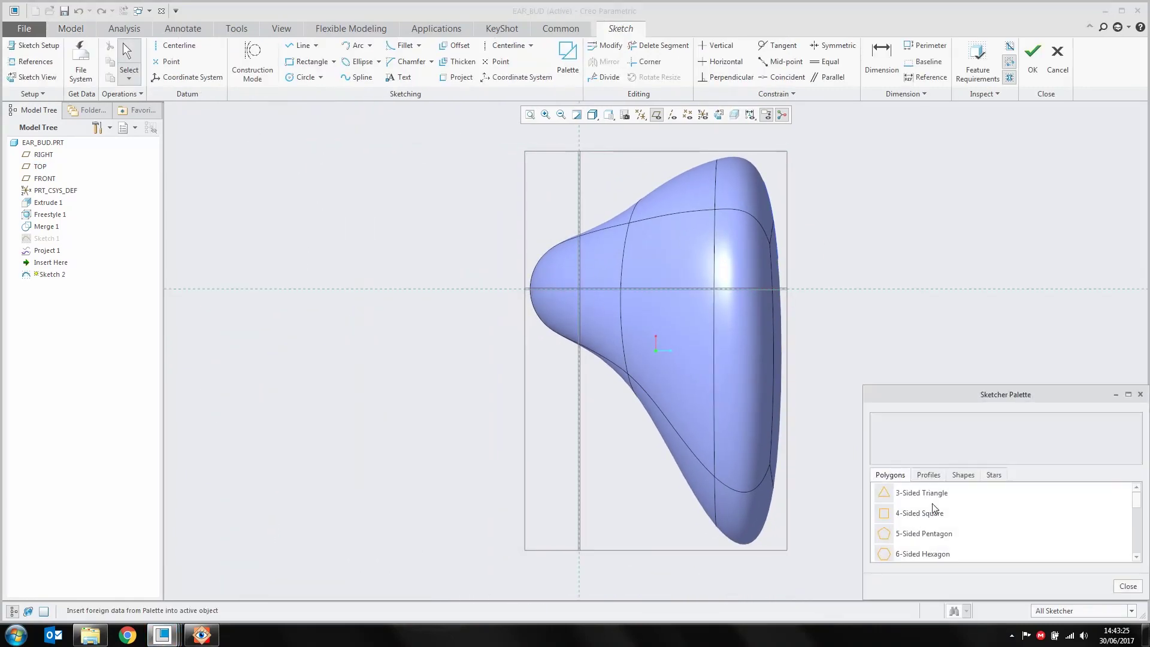
{"action": "left_click", "coordinate": [938, 477]}
{"action": "left_click", "coordinate": [951, 474]}
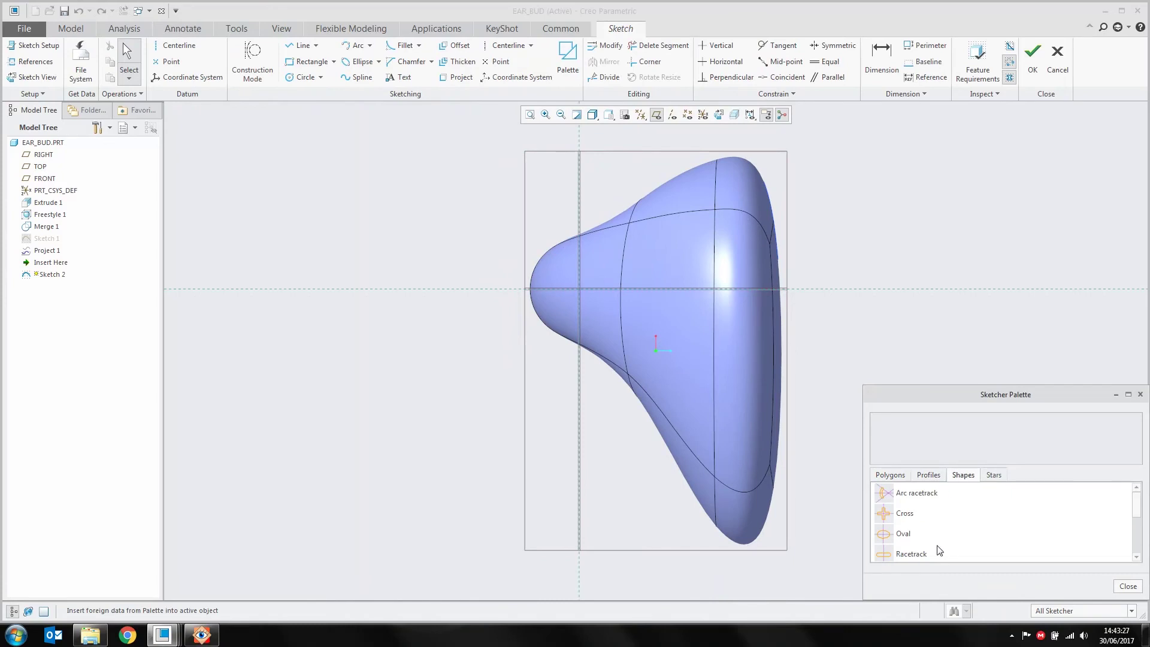
{"action": "double_click", "coordinate": [910, 554]}
{"action": "left_click", "coordinate": [889, 217]}
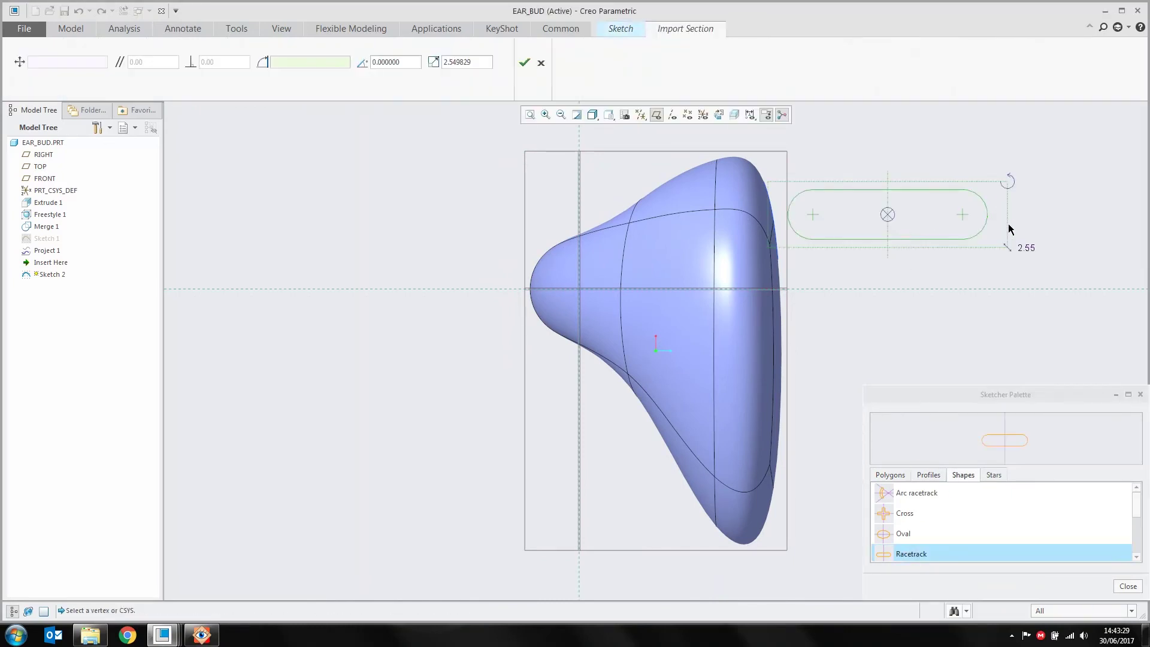
Try rotating the racetrack 90° and moving it onto the horizontal reference over the neck, and undo both changes.
{"action": "left_click_drag", "start_coordinate": [1009, 185], "coordinate": [865, 126]}
{"action": "left_click_drag", "start_coordinate": [888, 216], "coordinate": [630, 292]}
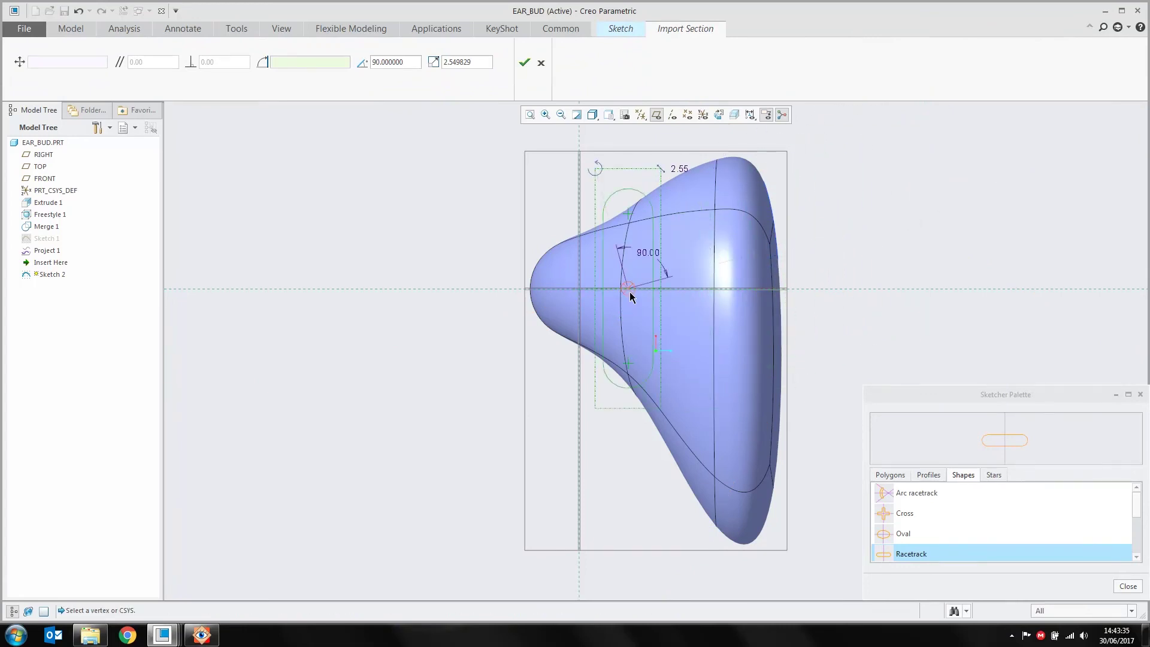
{"action": "key", "text": "ctrl+z"}
{"action": "key", "text": "ctrl+z"}
Try placing the unrotated racetrack on the horizontal reference over the neck, scaled to about 0.59, and undo the placement.
{"action": "left_click_drag", "start_coordinate": [888, 217], "coordinate": [609, 289]}
{"action": "left_click_drag", "start_coordinate": [726, 325], "coordinate": [636, 302]}
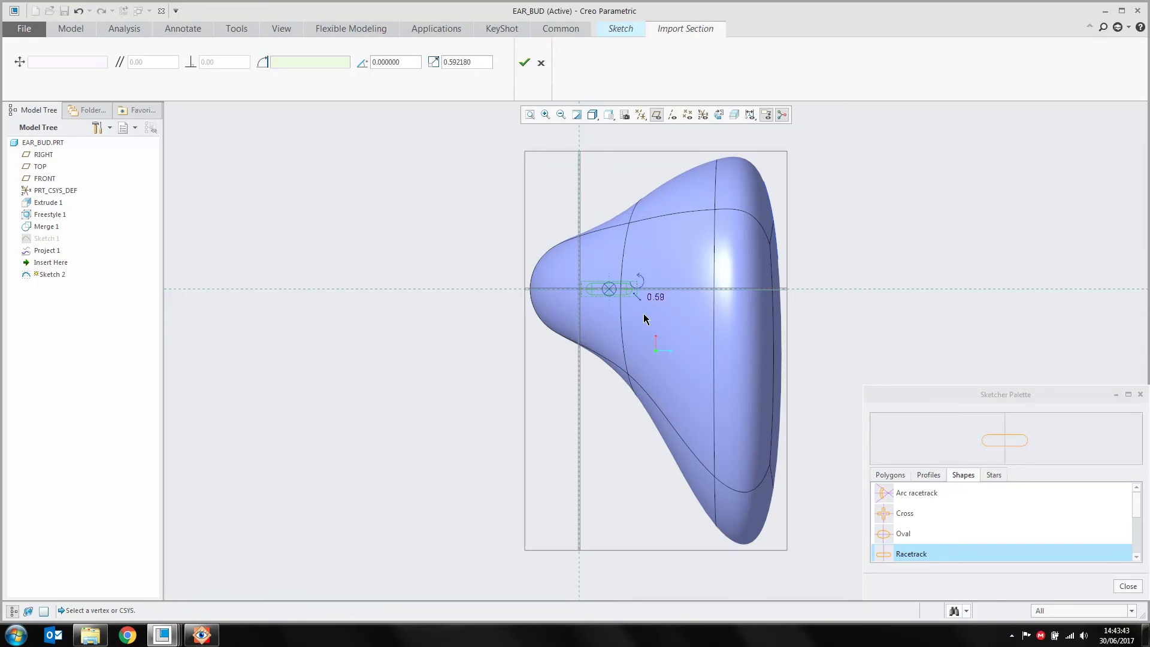
{"action": "scroll", "coordinate": [582, 265], "scroll_direction": "up", "scroll_amount": 3}
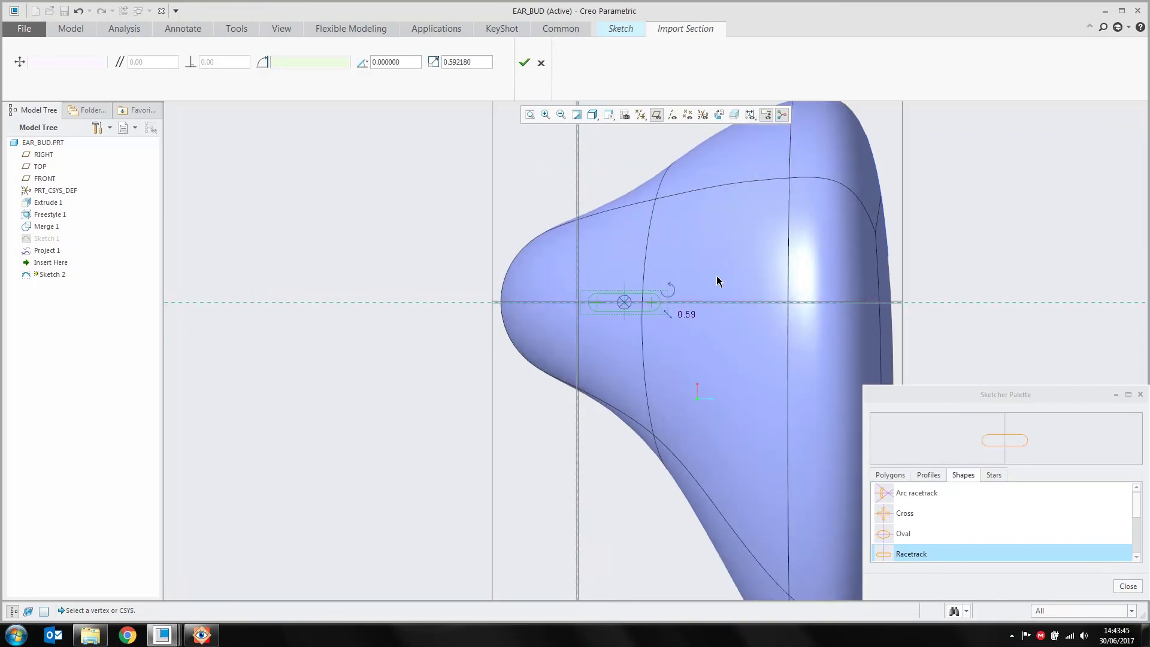
{"action": "middle_click", "coordinate": [716, 276]}
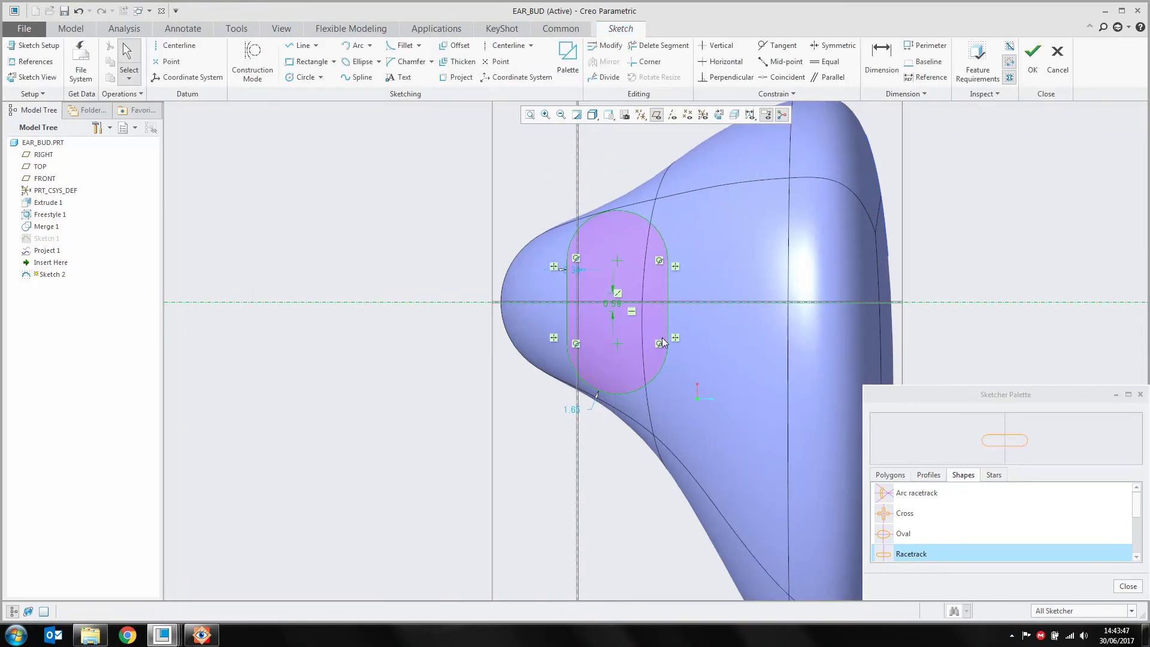
{"action": "key", "text": "ctrl+z"}
Insert a Racetrack centred on the horizontal reference over the neck, scaled to about 0.63, and complete the sketch.
{"action": "mouse_move", "coordinate": [910, 553]}
{"action": "left_mouse_down"}
{"action": "mouse_move", "coordinate": [960, 242]}
{"action": "mouse_move", "coordinate": [601, 288]}
{"action": "mouse_move", "coordinate": [618, 301]}
{"action": "left_mouse_up"}
{"action": "left_click_drag", "start_coordinate": [741, 339], "coordinate": [664, 323]}
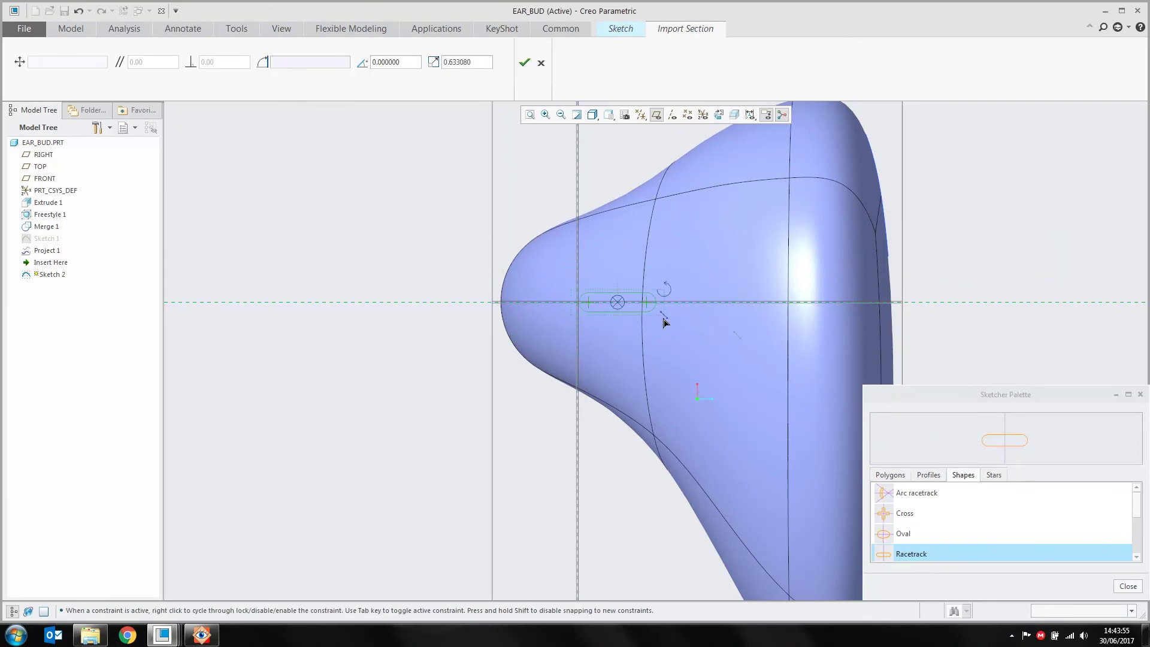
{"action": "middle_click", "coordinate": [734, 253]}
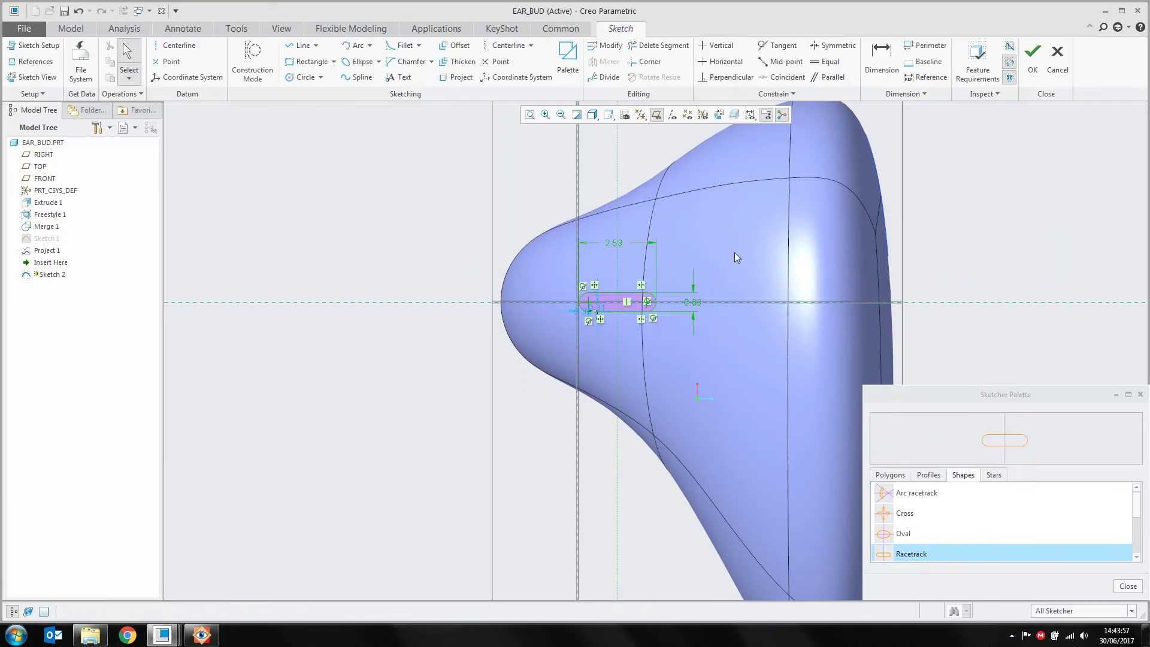
{"action": "left_click", "coordinate": [1032, 60]}
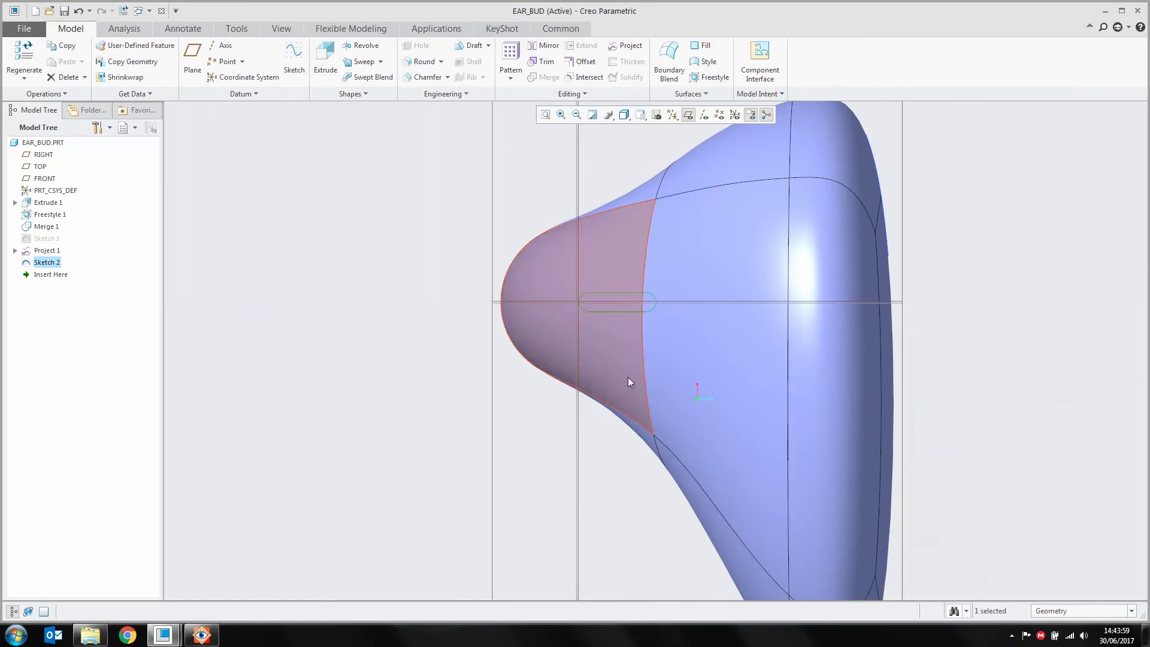
Project the new racetrack sketch onto the merged quilt along the TOP plane's direction.
{"action": "left_click", "coordinate": [625, 49]}
{"action": "left_click", "coordinate": [652, 271]}
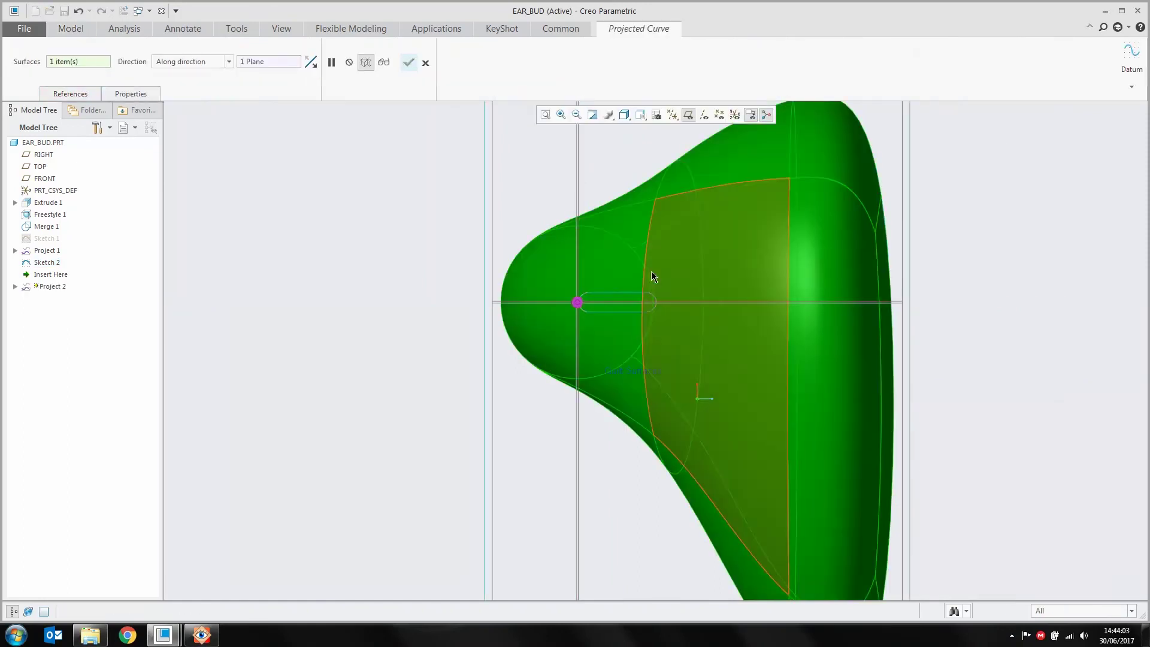
{"action": "key", "text": "ctrl+d"}
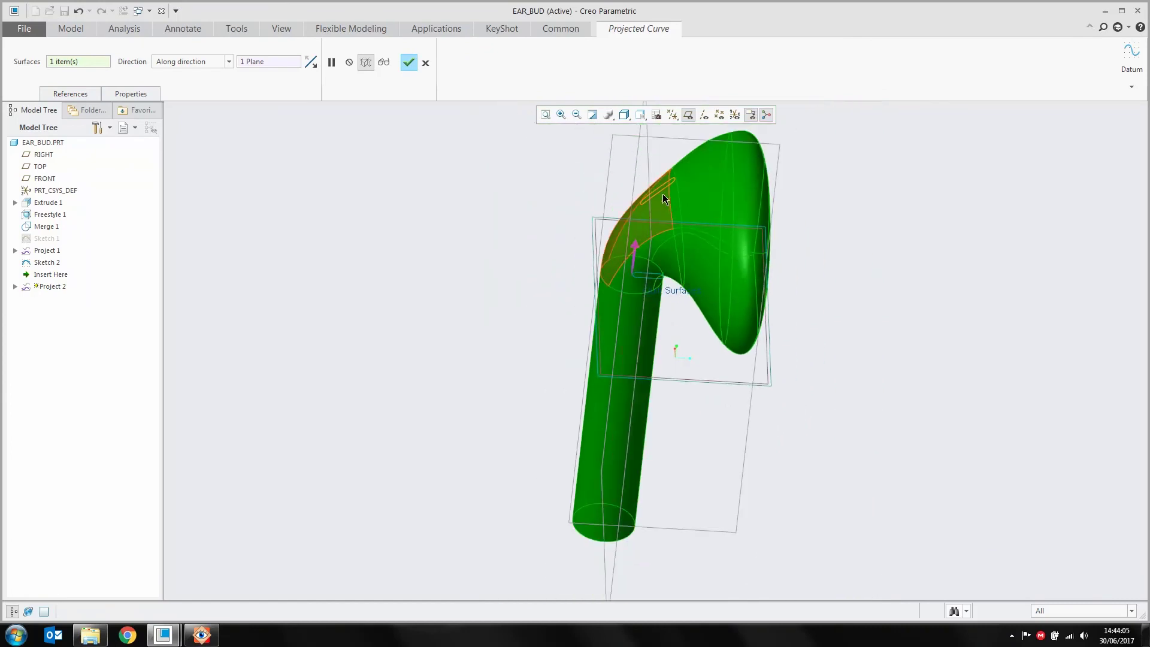
{"action": "middle_click", "coordinate": [911, 224]}
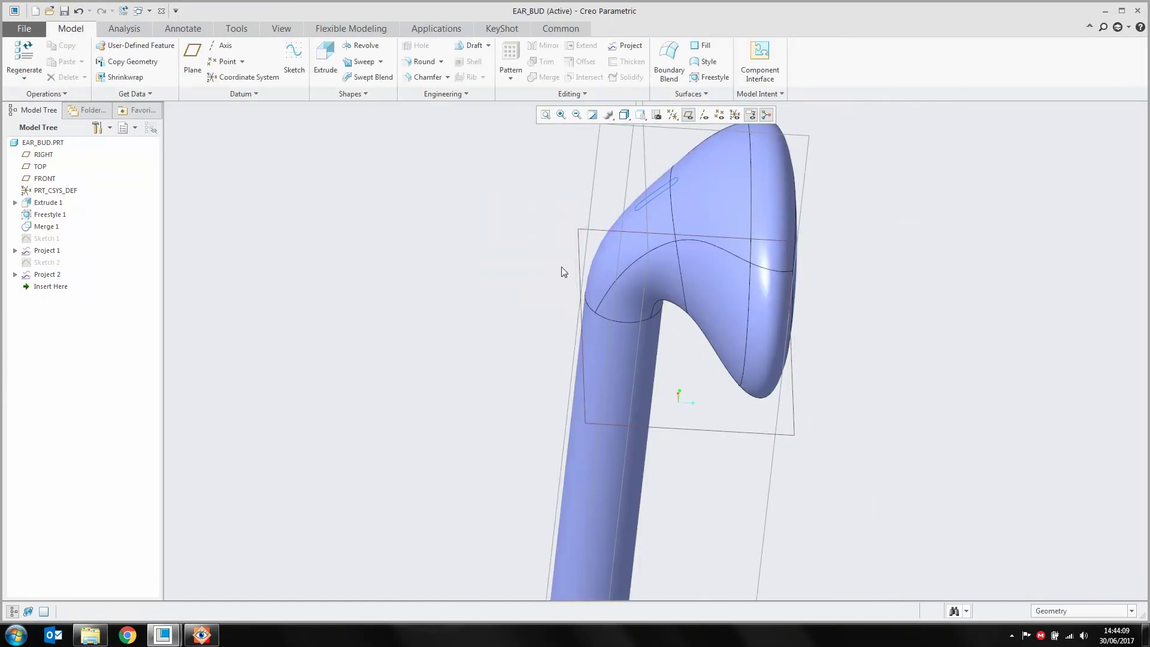
Set the selection filter to Quilt and trim the merged quilt with the projected racetrack on the head's face, keeping both sides.
{"action": "mouse_move", "coordinate": [750, 357]}
{"action": "middle_mouse_down"}
{"action": "mouse_move", "coordinate": [669, 330]}
{"action": "mouse_move", "coordinate": [626, 358]}
{"action": "mouse_move", "coordinate": [656, 403]}
{"action": "mouse_move", "coordinate": [665, 399]}
{"action": "middle_mouse_up"}
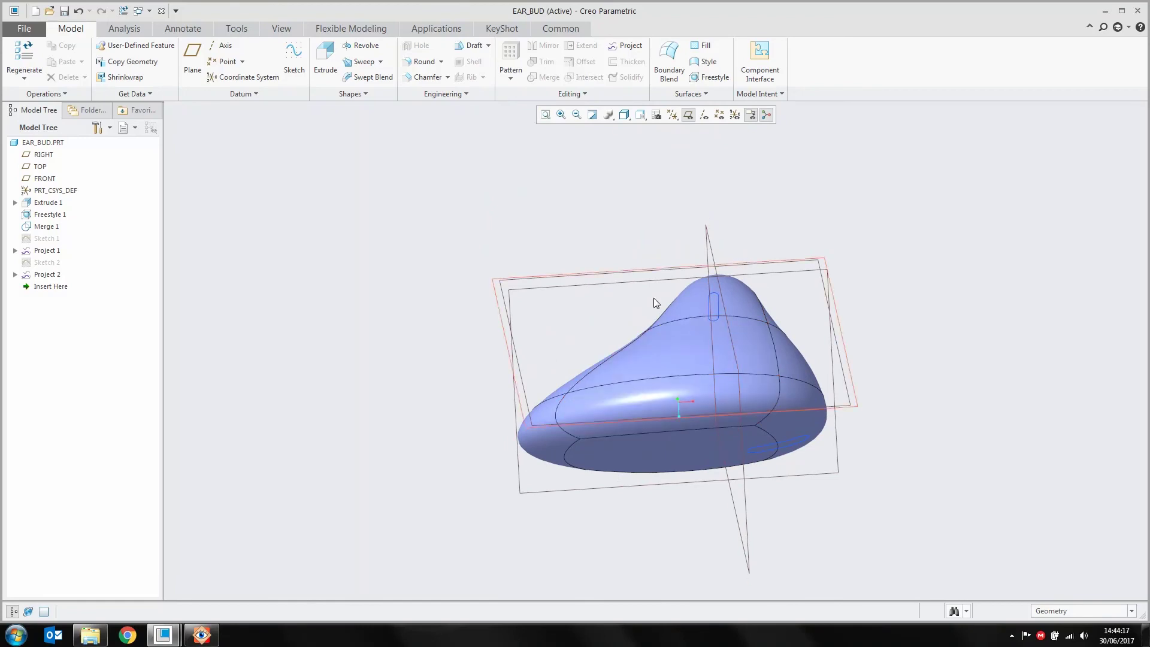
{"action": "scroll", "coordinate": [713, 296], "scroll_direction": "up", "scroll_amount": 2}
{"action": "middle_click_drag", "start_coordinate": [712, 306], "coordinate": [826, 443]}
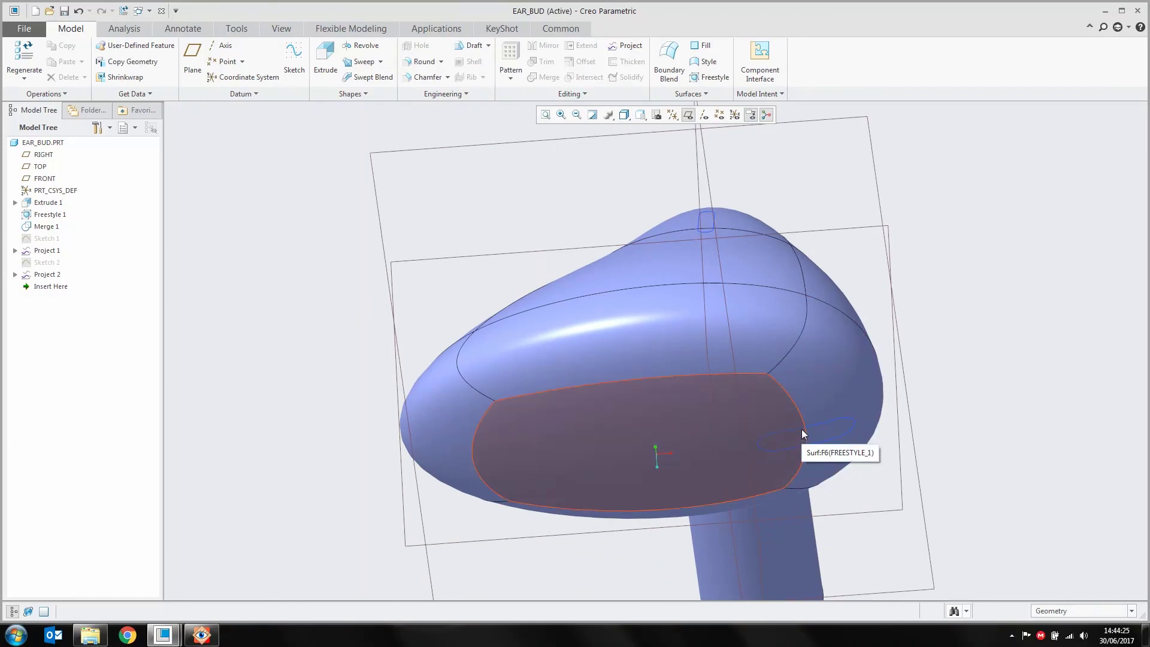
{"action": "left_click", "coordinate": [1078, 610]}
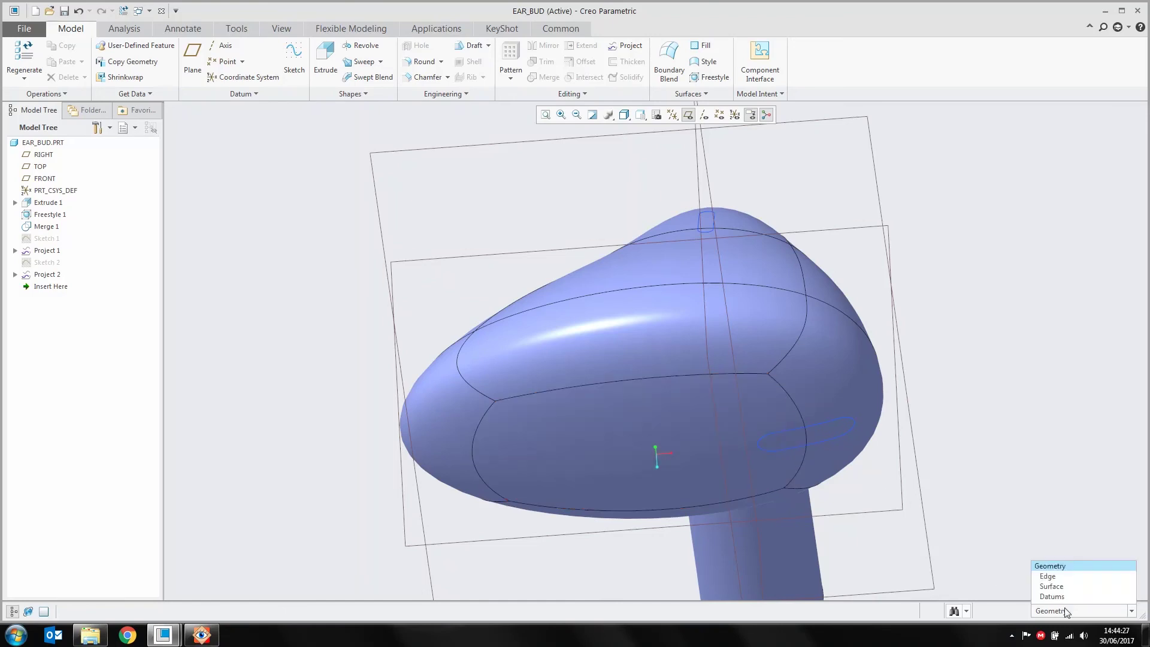
{"action": "left_click", "coordinate": [1060, 572]}
{"action": "left_click", "coordinate": [658, 400]}
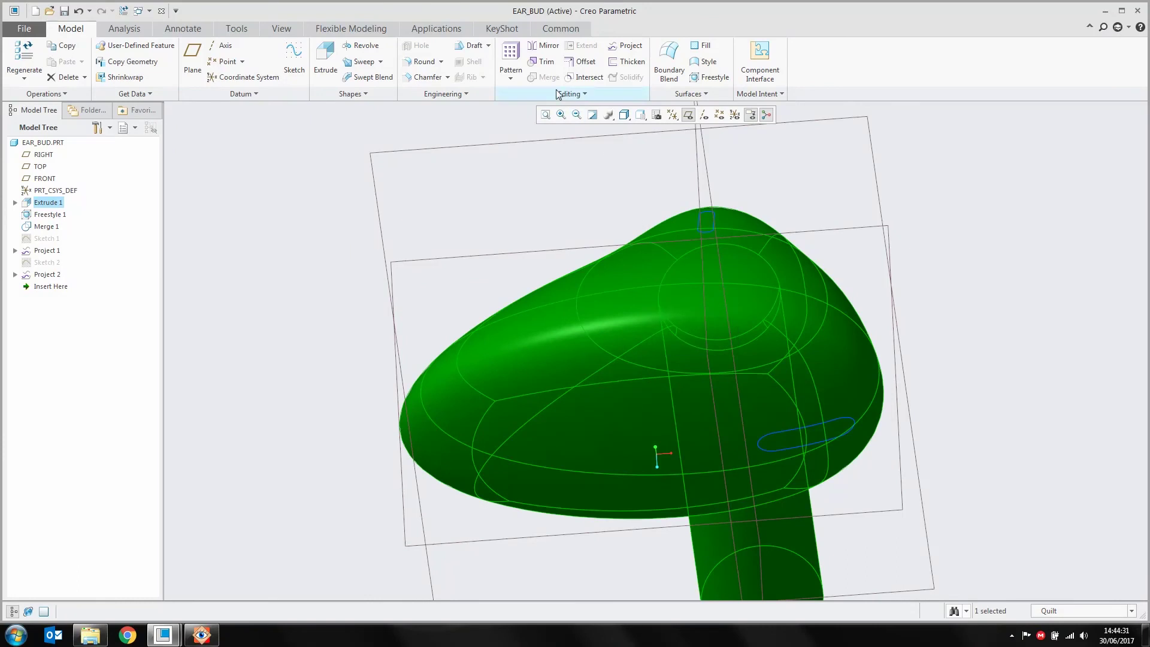
{"action": "left_click", "coordinate": [539, 62]}
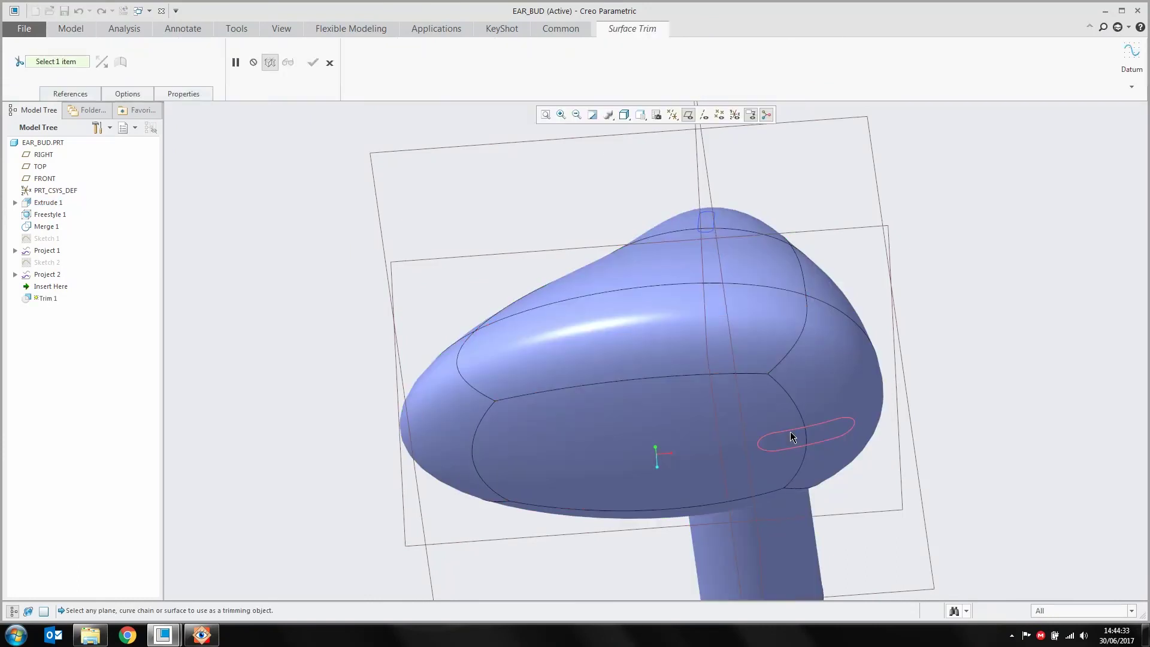
{"action": "left_click", "coordinate": [795, 436]}
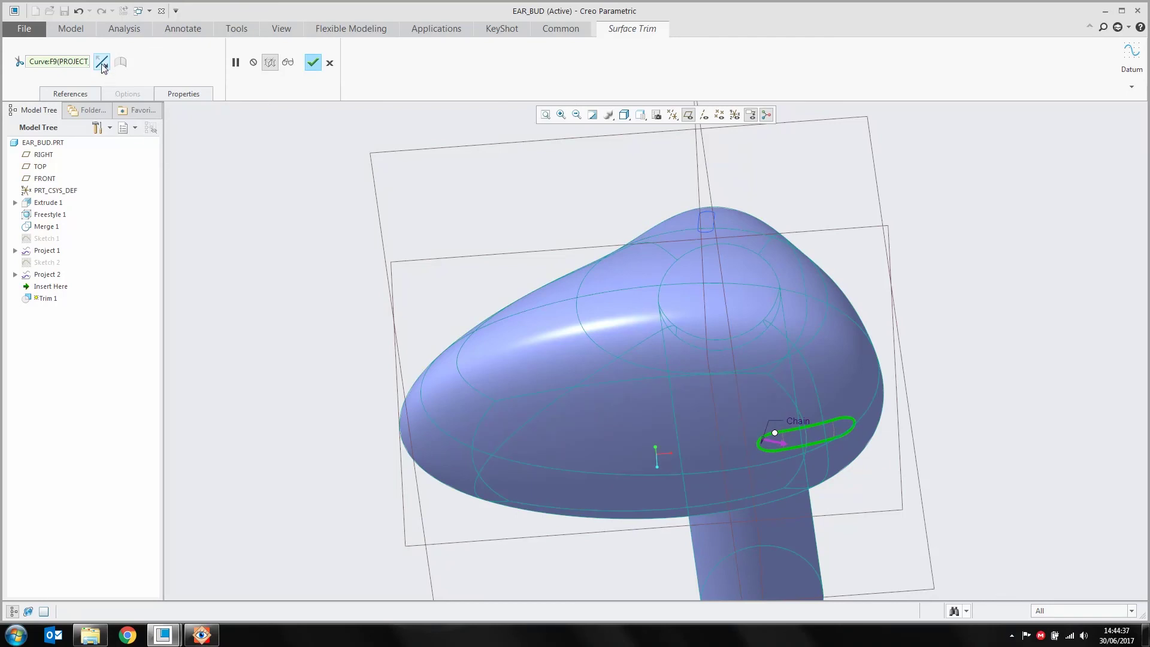
{"action": "left_click", "coordinate": [102, 64]}
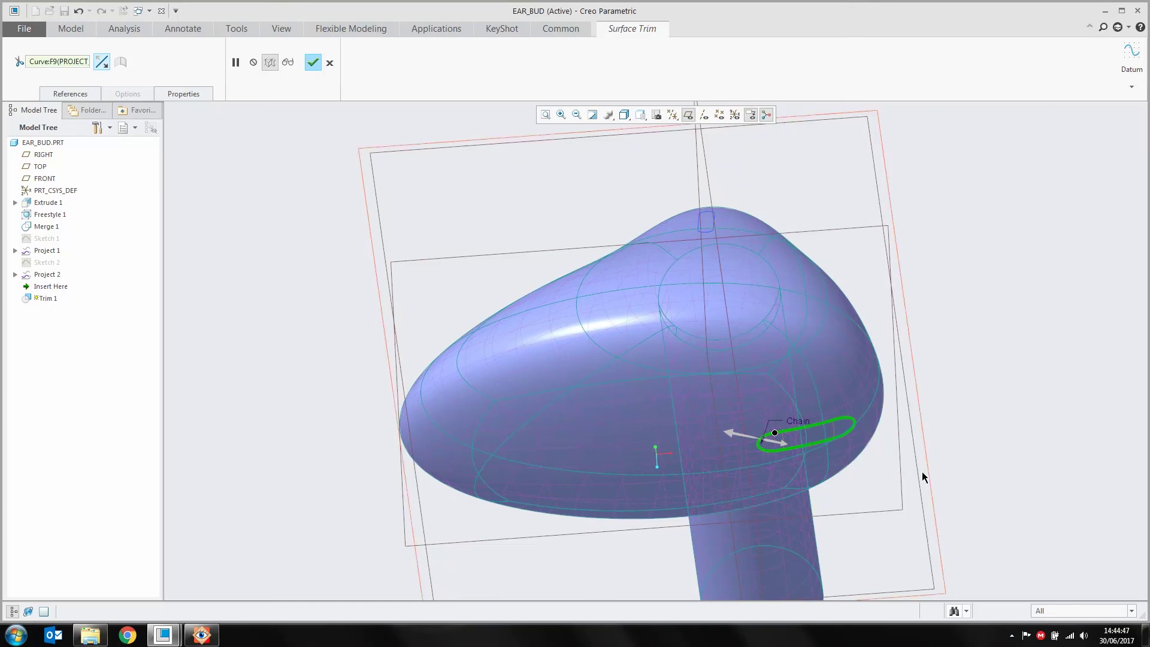
{"action": "middle_click", "coordinate": [975, 440]}
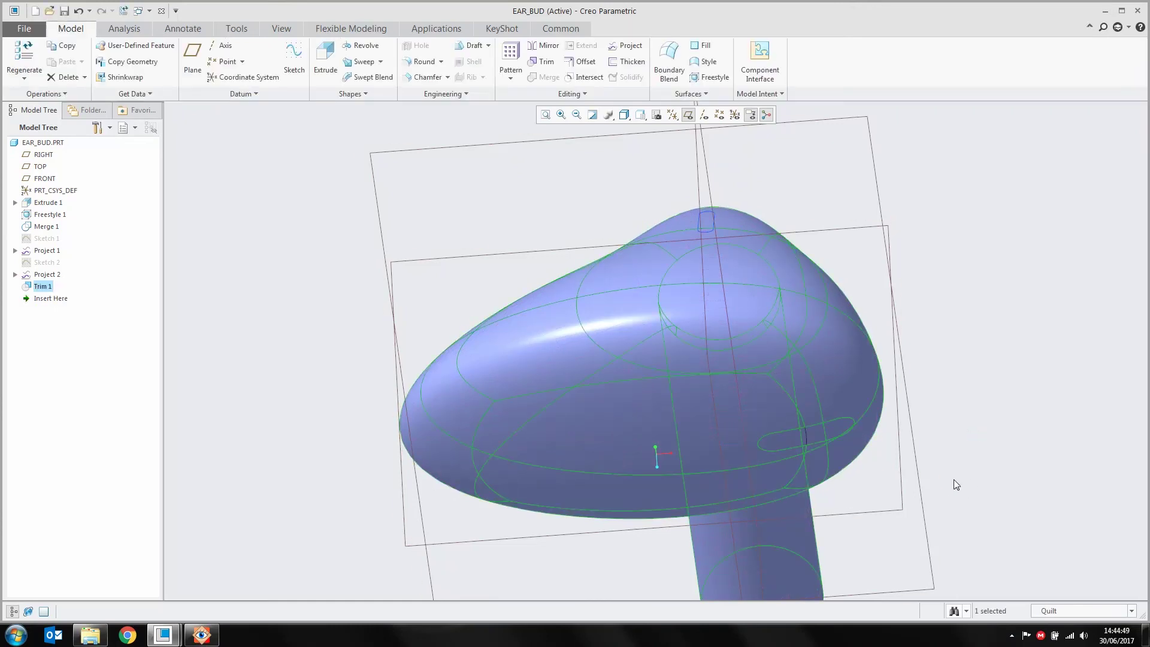
Select the racetrack patch and the surrounding body in turn to check whether they are separate quilts.
{"action": "left_click", "coordinate": [793, 440]}
{"action": "left_click", "coordinate": [728, 408]}
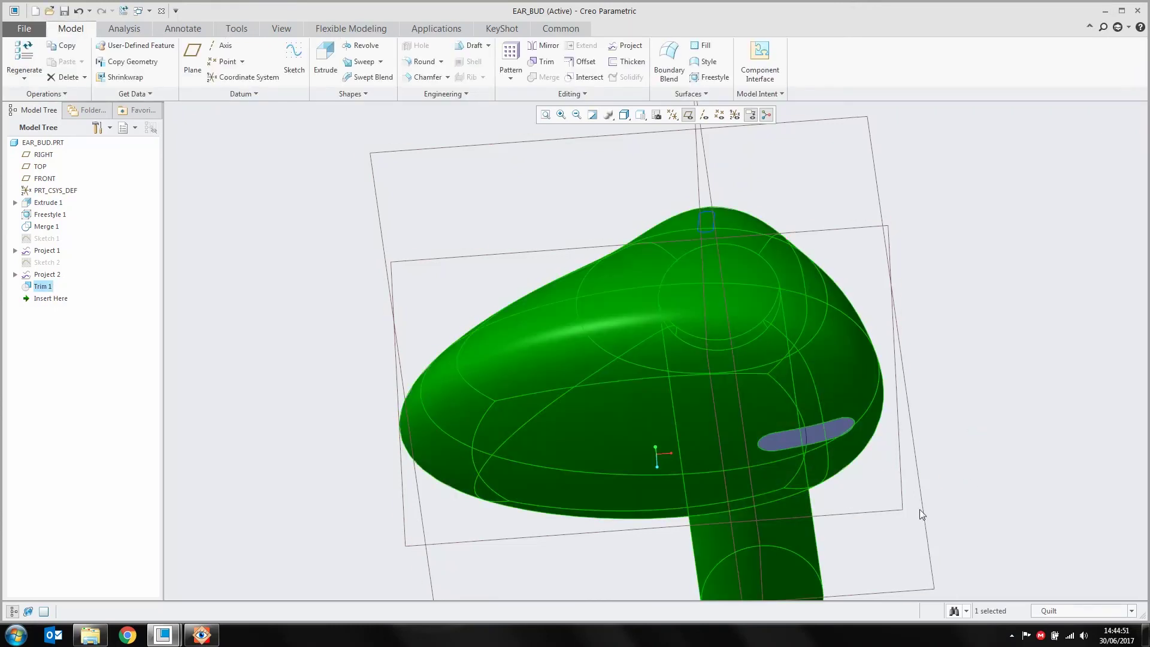
{"action": "left_click", "coordinate": [774, 446]}
Trim the main quilt with the projected racetrack curve on the neck, keeping both sides.
{"action": "middle_click_drag", "start_coordinate": [743, 450], "coordinate": [662, 503]}
{"action": "left_click", "coordinate": [454, 362]}
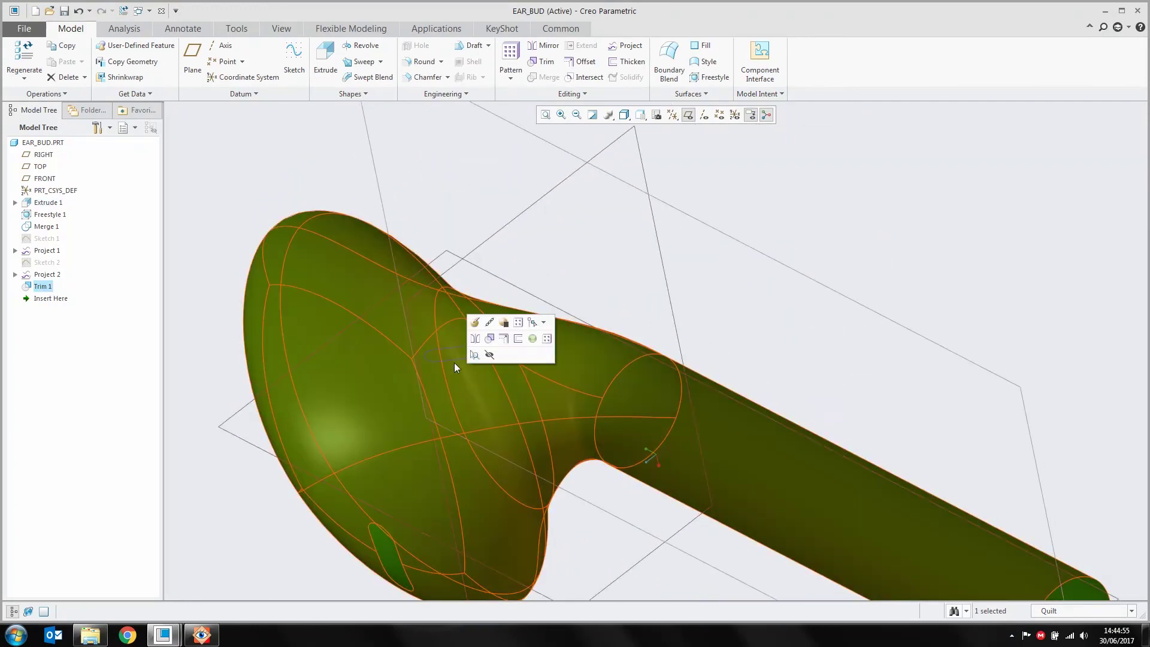
{"action": "left_click", "coordinate": [741, 291]}
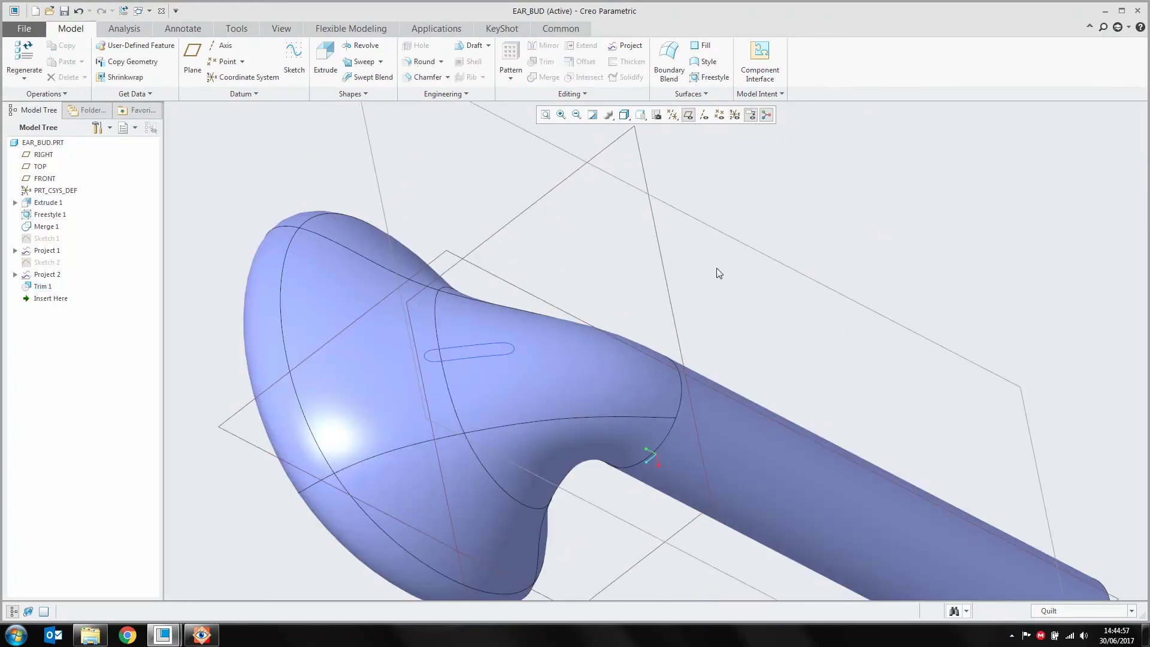
{"action": "left_click", "coordinate": [576, 385]}
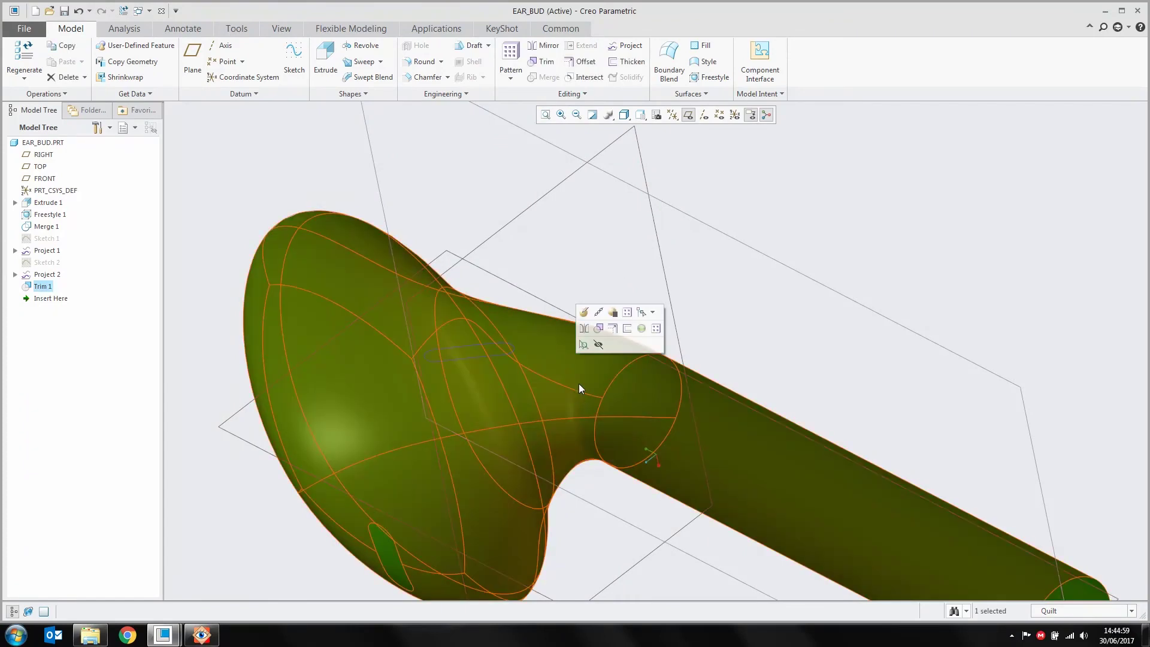
{"action": "left_click", "coordinate": [542, 62]}
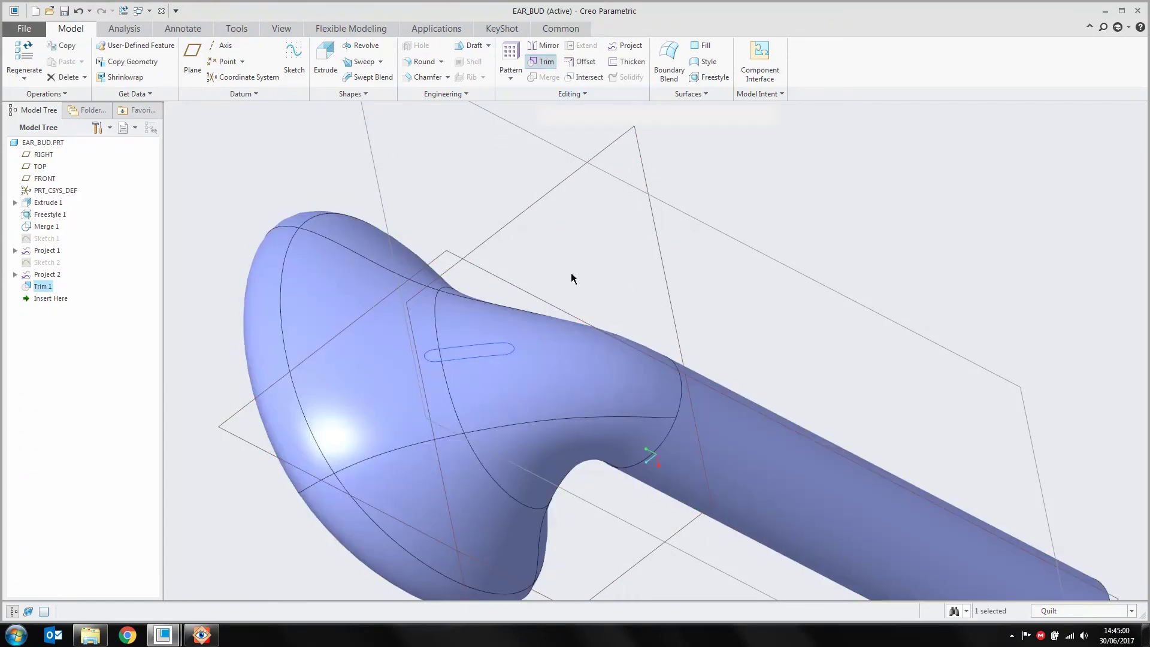
{"action": "left_click", "coordinate": [475, 348]}
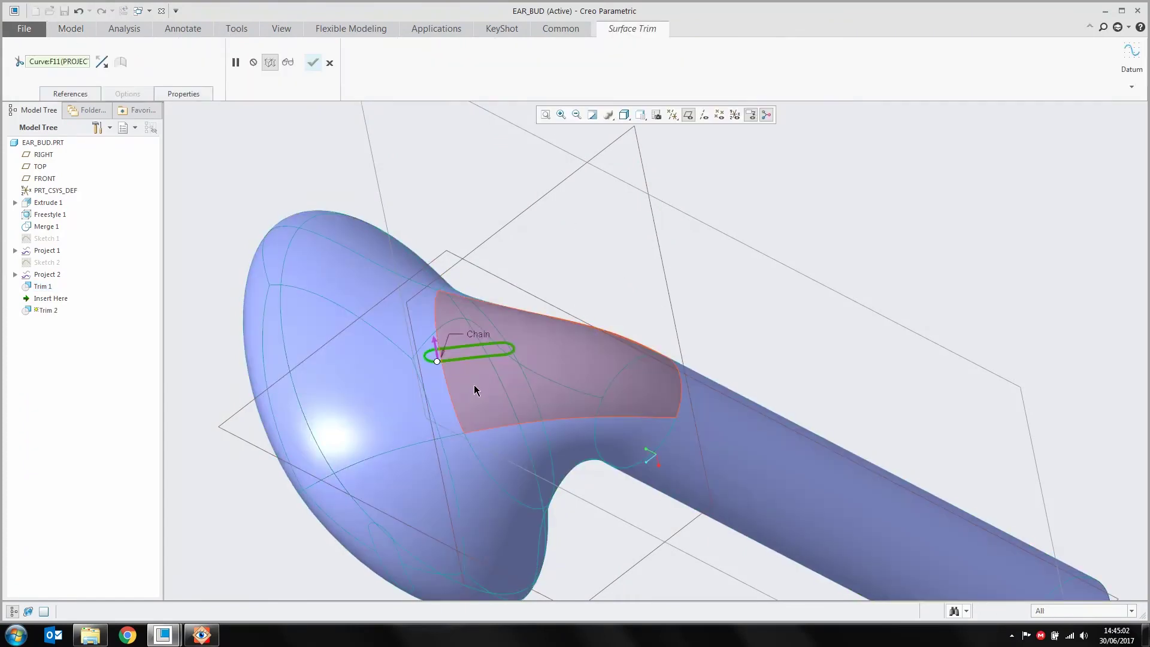
{"action": "left_click", "coordinate": [100, 68]}
{"action": "middle_click", "coordinate": [608, 282]}
Select the neck's racetrack patch and the main body to check the separation made by the second trim.
{"action": "left_click", "coordinate": [487, 352]}
{"action": "left_click", "coordinate": [623, 398]}
{"action": "left_click", "coordinate": [760, 353]}
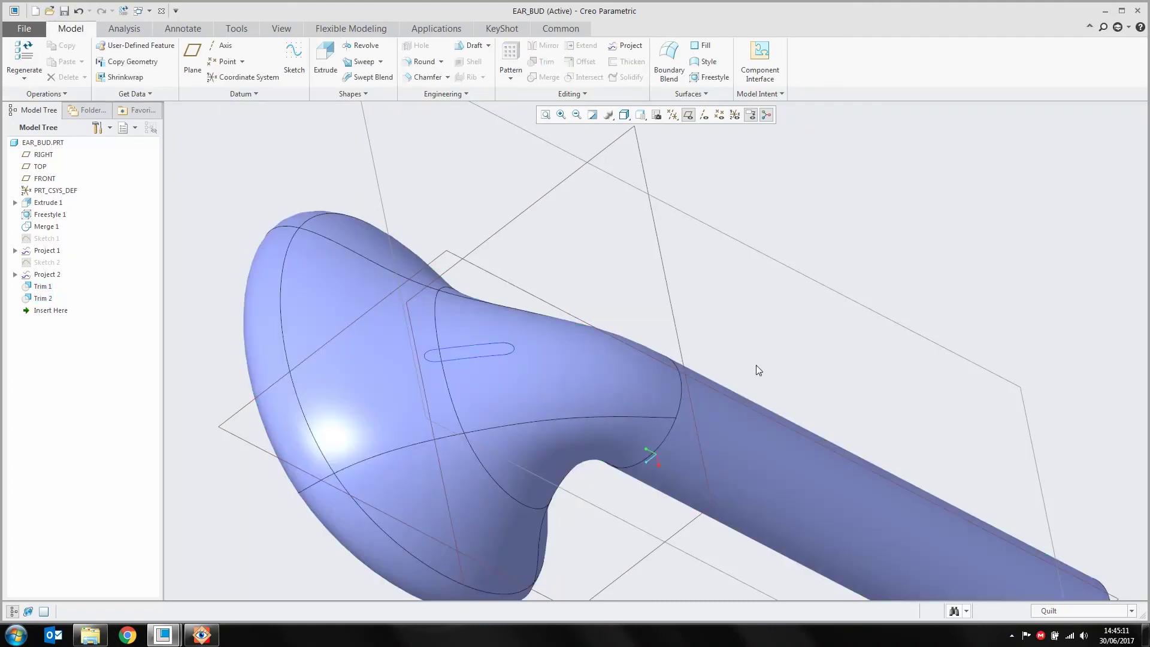
Hide the datum planes and turn the model to show the head's front face.
{"action": "scroll", "coordinate": [743, 335], "scroll_direction": "down", "scroll_amount": 4}
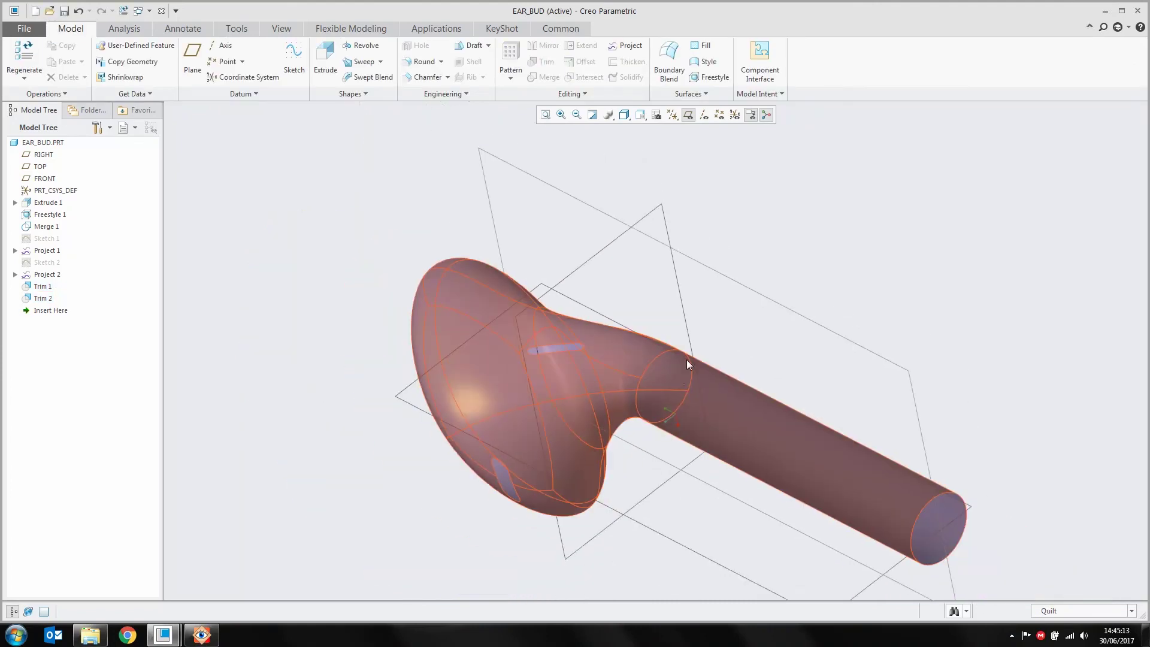
{"action": "middle_click_drag", "start_coordinate": [620, 415], "coordinate": [673, 304]}
{"action": "left_click", "coordinate": [701, 262]}
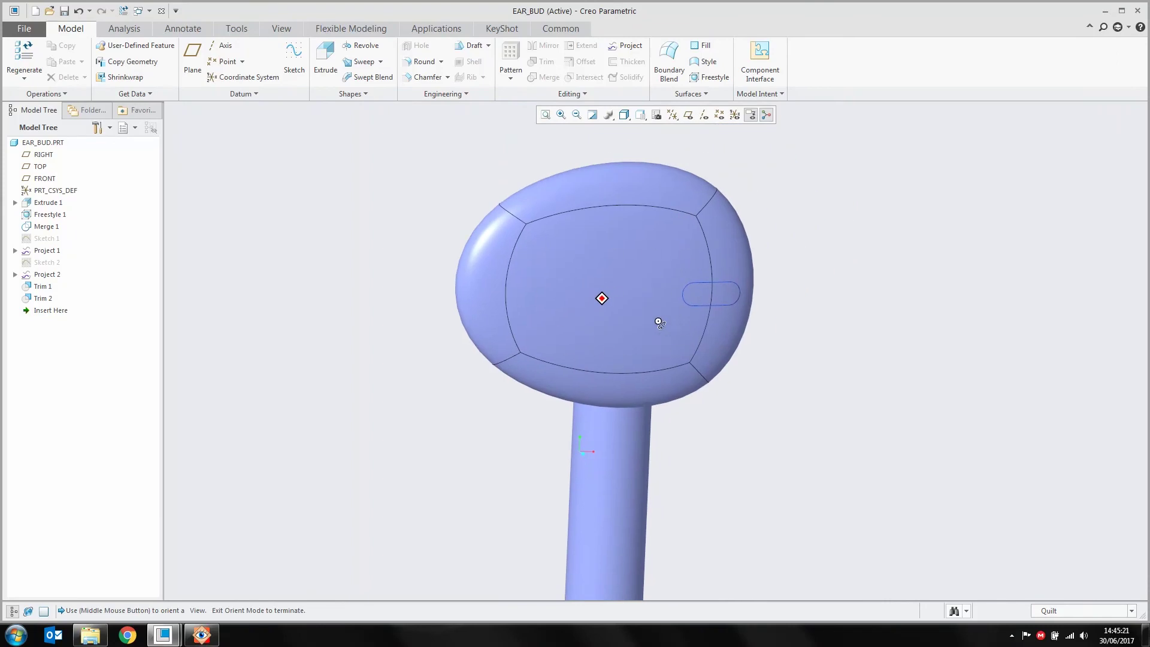
Set the selection filter to Geometry.
{"action": "left_click", "coordinate": [1075, 614]}
{"action": "left_click", "coordinate": [910, 461]}
{"action": "left_click", "coordinate": [1062, 611]}
{"action": "left_click", "coordinate": [1054, 528]}
{"action": "middle_click", "coordinate": [927, 485]}
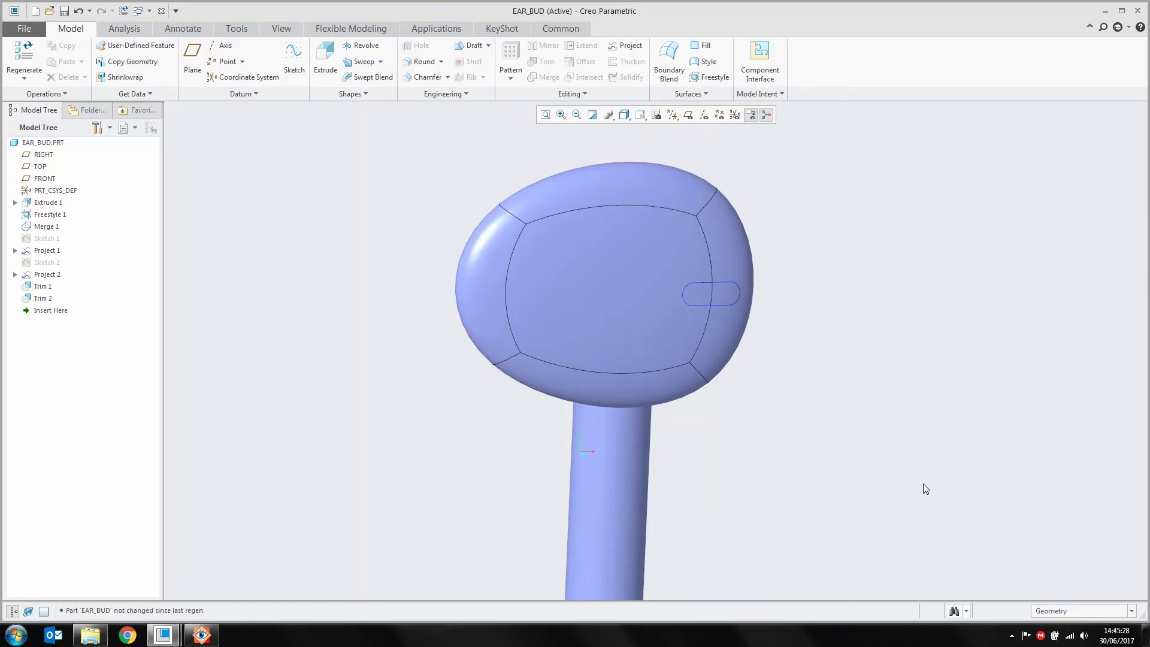
Thicken the main earbud quilt by 0.2, leaving the racetrack patches out, and check the openings in the preview before accepting.
{"action": "left_click", "coordinate": [659, 333]}
{"action": "left_click", "coordinate": [625, 65]}
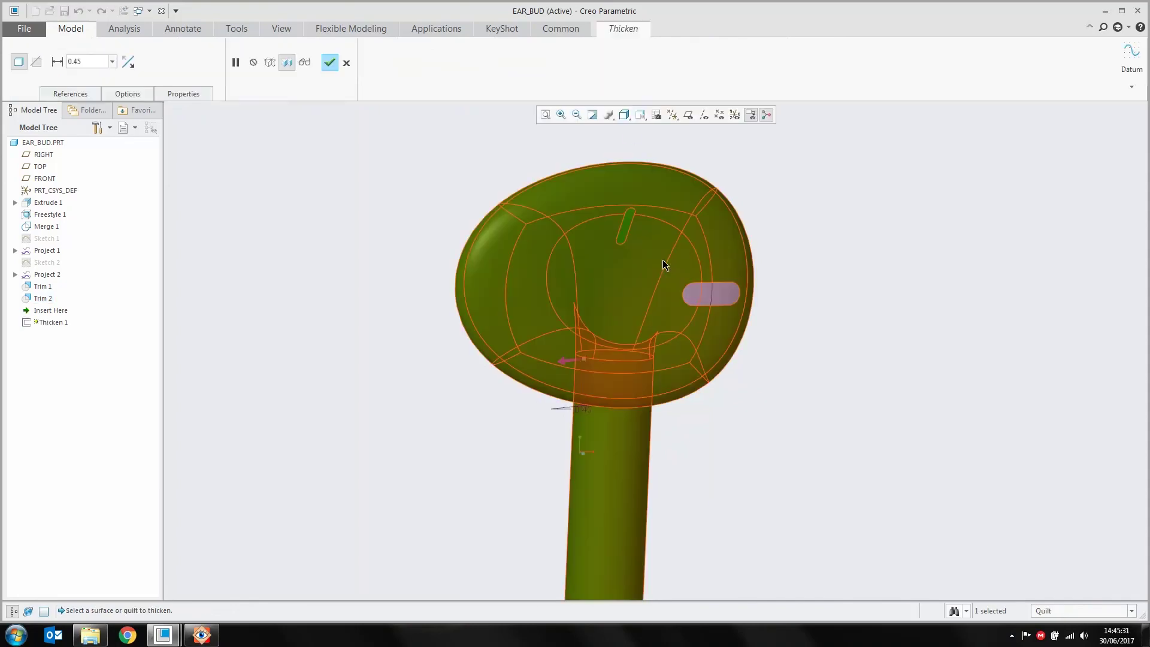
{"action": "middle_click_drag", "start_coordinate": [599, 306], "coordinate": [673, 347]}
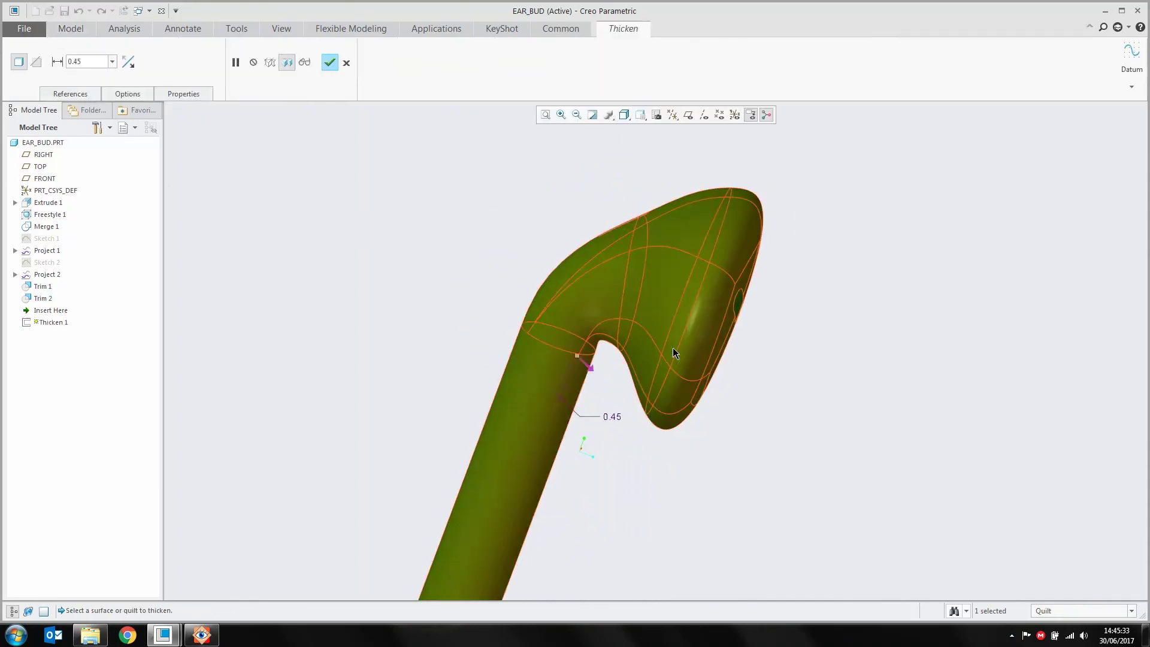
{"action": "double_click", "coordinate": [614, 419]}
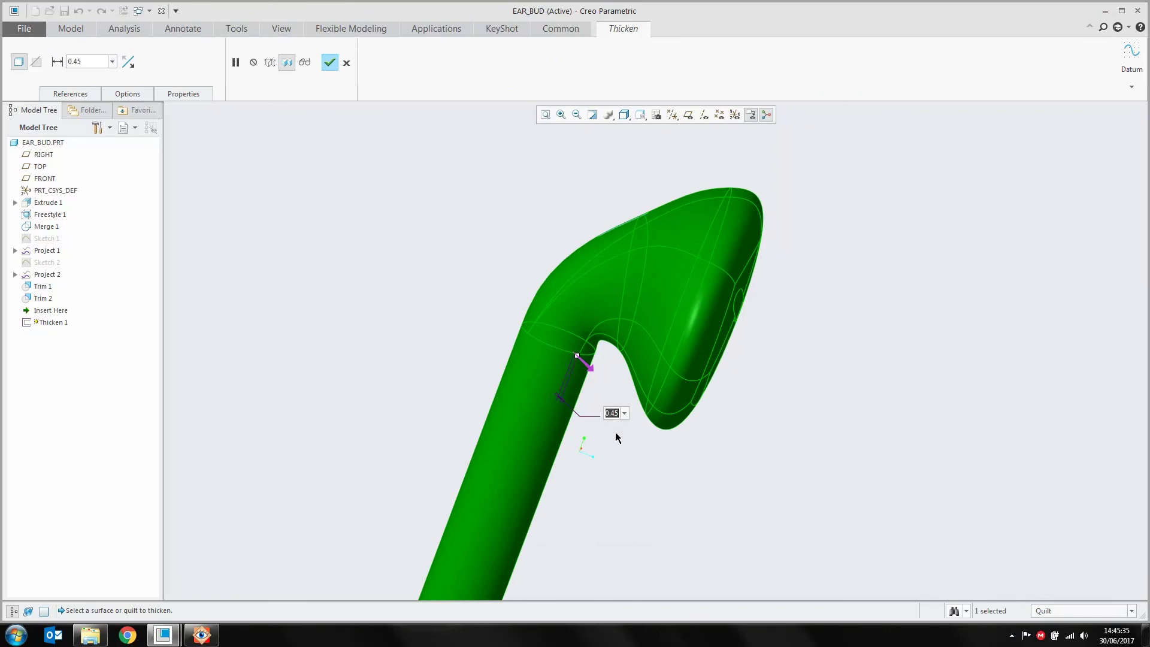
{"action": "type", "text": "0.2"}
{"action": "key", "text": "Return"}
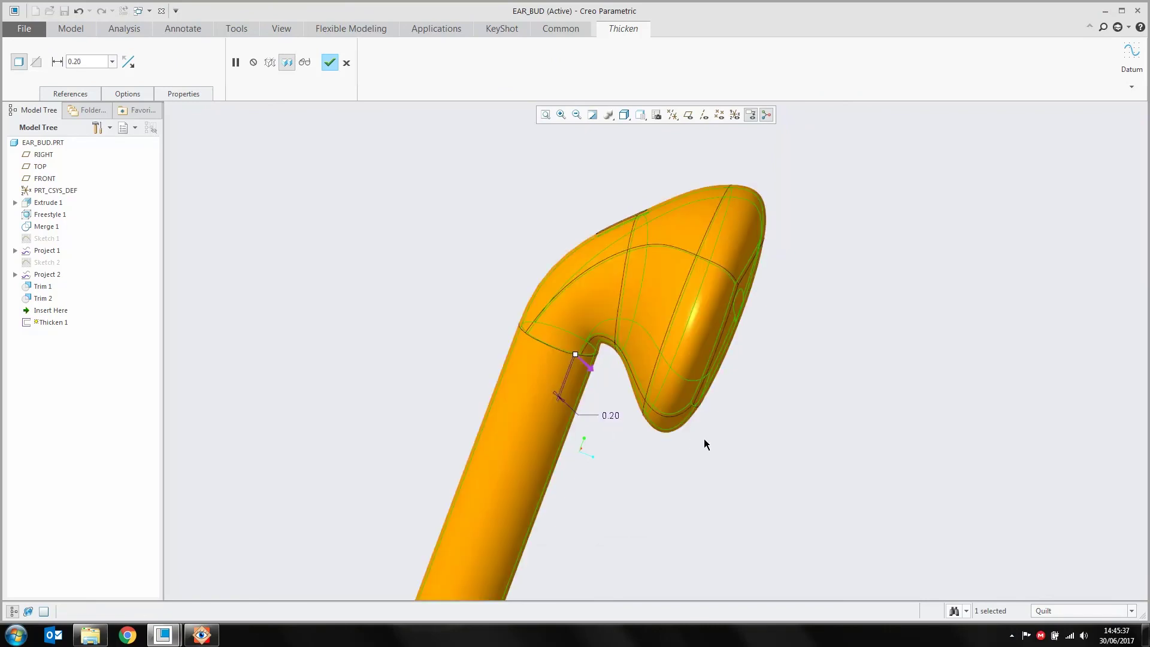
{"action": "middle_click_drag", "start_coordinate": [734, 451], "coordinate": [502, 368]}
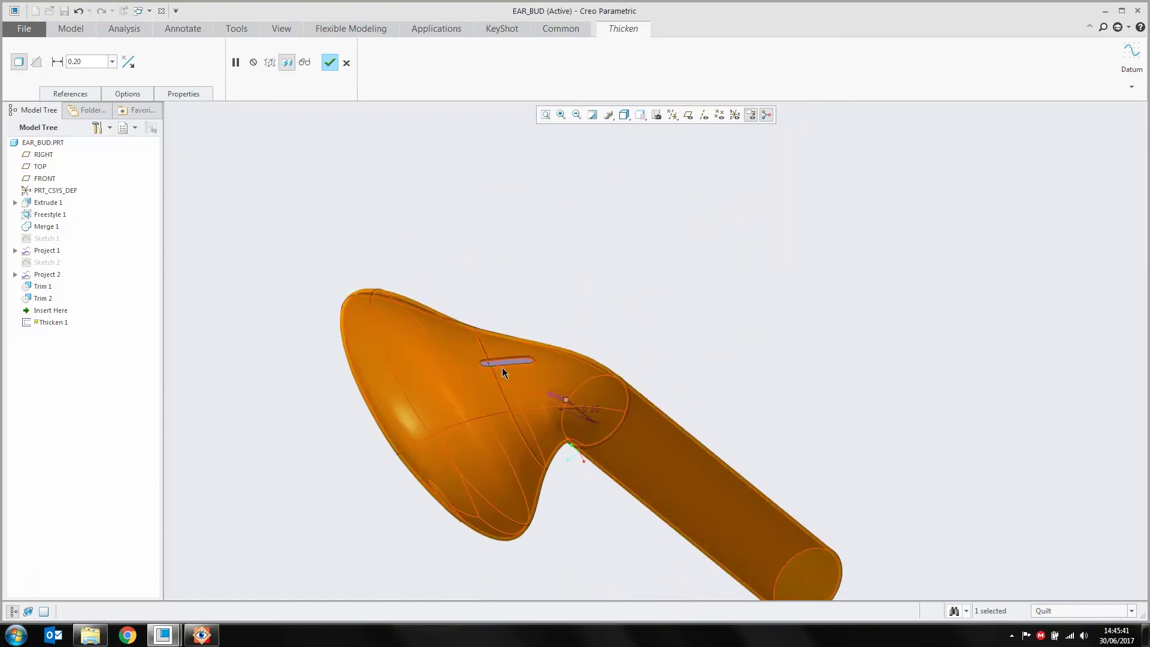
{"action": "scroll", "coordinate": [522, 358], "scroll_direction": "up", "scroll_amount": 3}
{"action": "scroll", "coordinate": [522, 359], "scroll_direction": "up", "scroll_amount": 1}
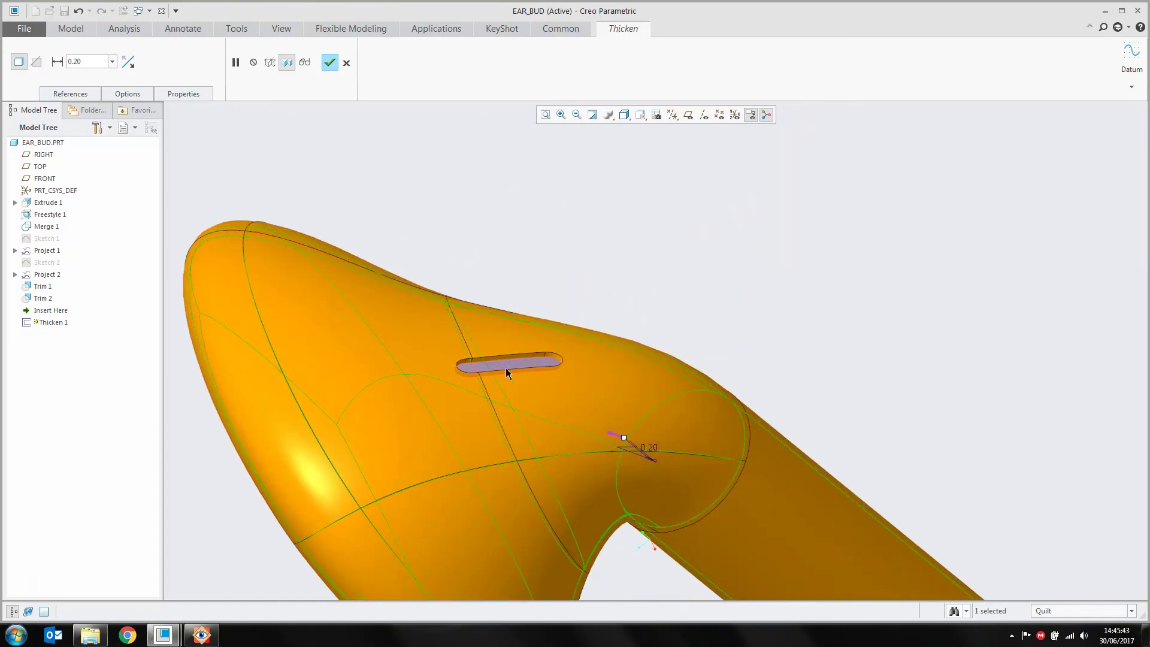
{"action": "scroll", "coordinate": [545, 359], "scroll_direction": "down", "scroll_amount": 3}
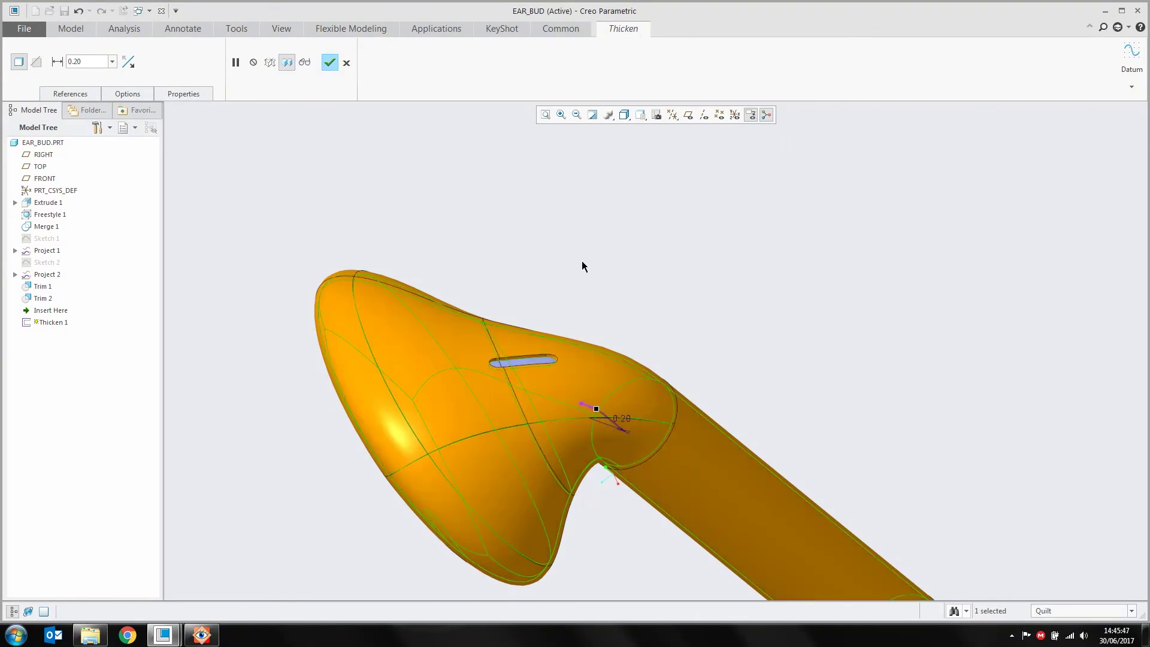
{"action": "middle_click", "coordinate": [541, 231]}
Display the datum planes and turn the model to view the head from above.
{"action": "mouse_move", "coordinate": [660, 322]}
{"action": "middle_mouse_down"}
{"action": "mouse_move", "coordinate": [676, 314]}
{"action": "mouse_move", "coordinate": [675, 334]}
{"action": "mouse_move", "coordinate": [739, 318]}
{"action": "mouse_move", "coordinate": [693, 318]}
{"action": "mouse_move", "coordinate": [736, 324]}
{"action": "mouse_move", "coordinate": [742, 304]}
{"action": "middle_mouse_up"}
{"action": "left_click", "coordinate": [770, 357]}
{"action": "middle_click_drag", "start_coordinate": [671, 330], "coordinate": [676, 293]}
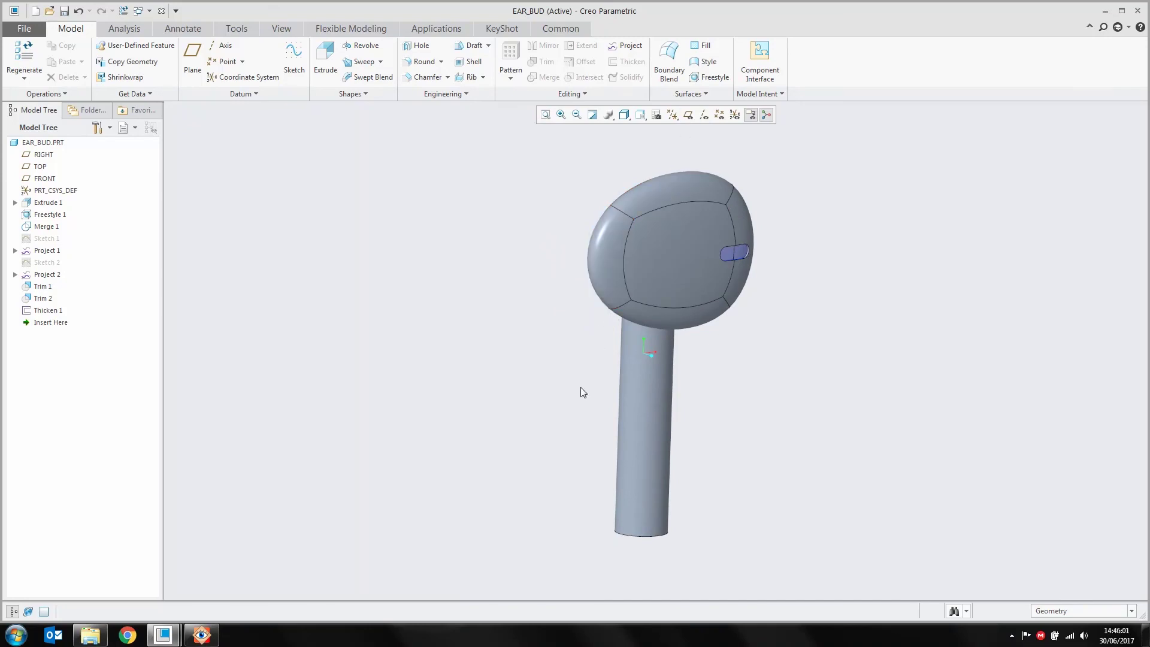
{"action": "middle_click_drag", "start_coordinate": [620, 327], "coordinate": [623, 292]}
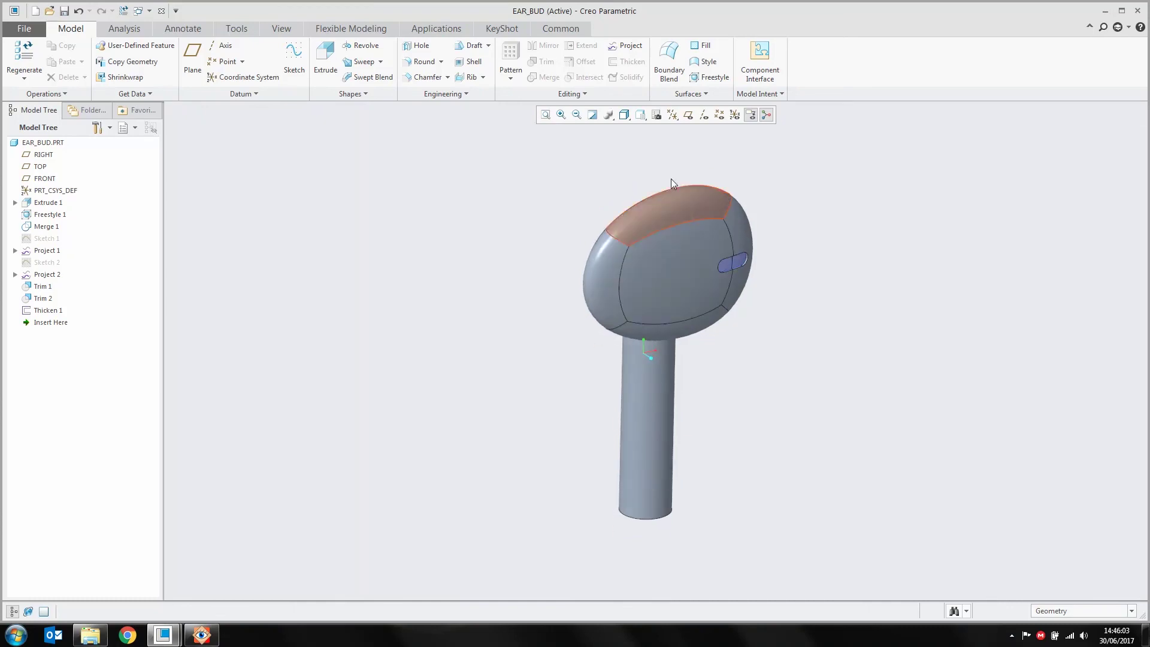
{"action": "left_click", "coordinate": [688, 115]}
{"action": "middle_click_drag", "start_coordinate": [601, 343], "coordinate": [653, 232]}
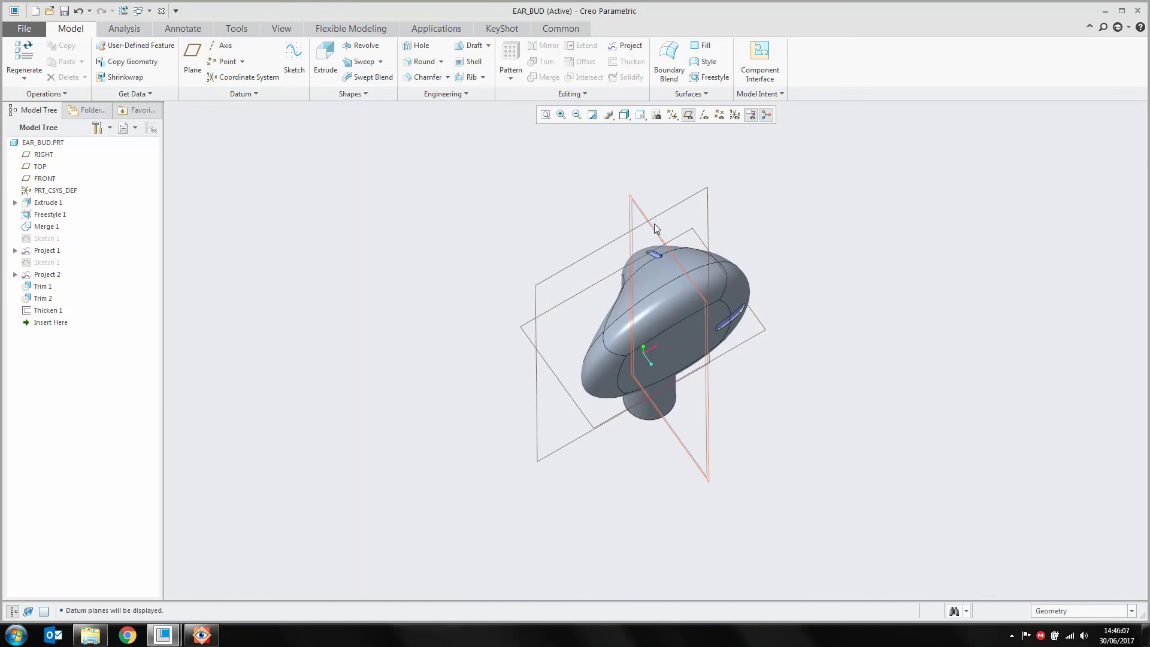
Create a datum plane offset 13 from the RIGHT plane, towards the head's narrow end.
{"action": "left_click", "coordinate": [654, 224]}
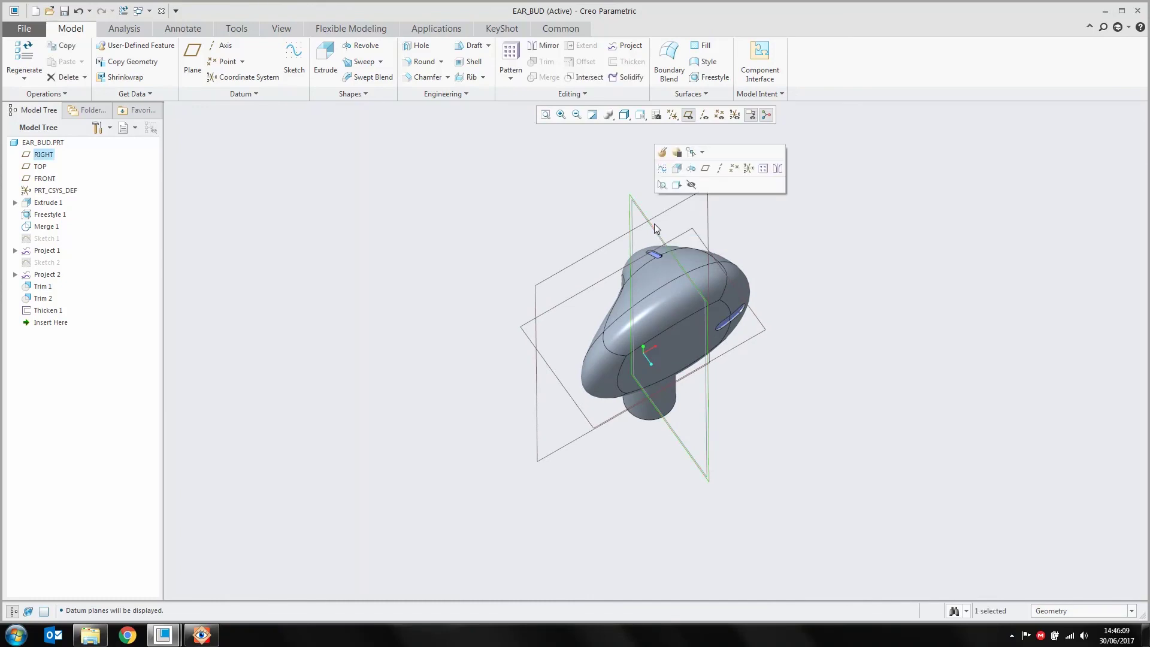
{"action": "left_click", "coordinate": [705, 168]}
{"action": "left_click_drag", "start_coordinate": [678, 333], "coordinate": [603, 375]}
{"action": "left_click", "coordinate": [641, 118]}
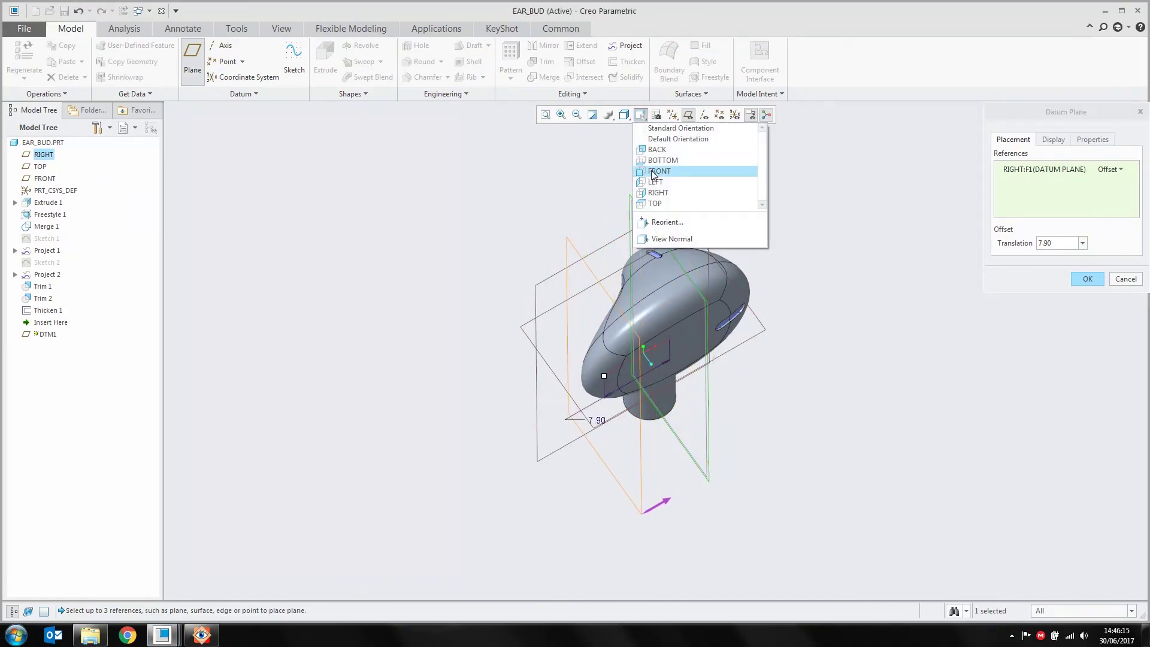
{"action": "left_click", "coordinate": [656, 203]}
{"action": "scroll", "coordinate": [615, 350], "scroll_direction": "up", "scroll_amount": 2}
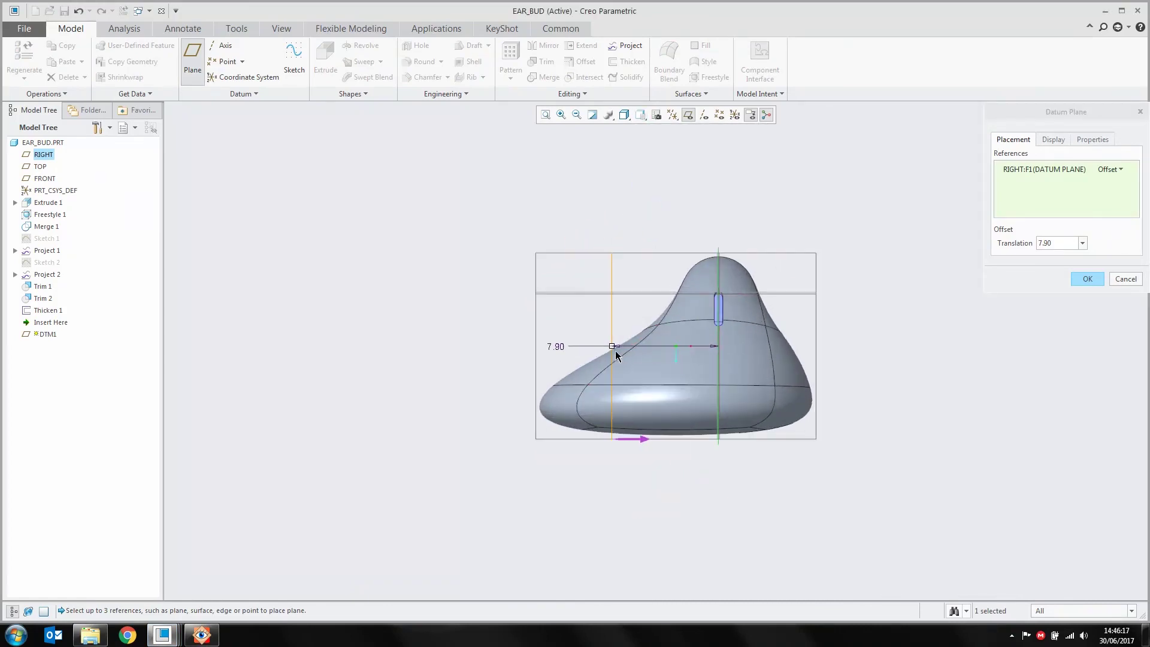
{"action": "left_click_drag", "start_coordinate": [614, 349], "coordinate": [545, 358]}
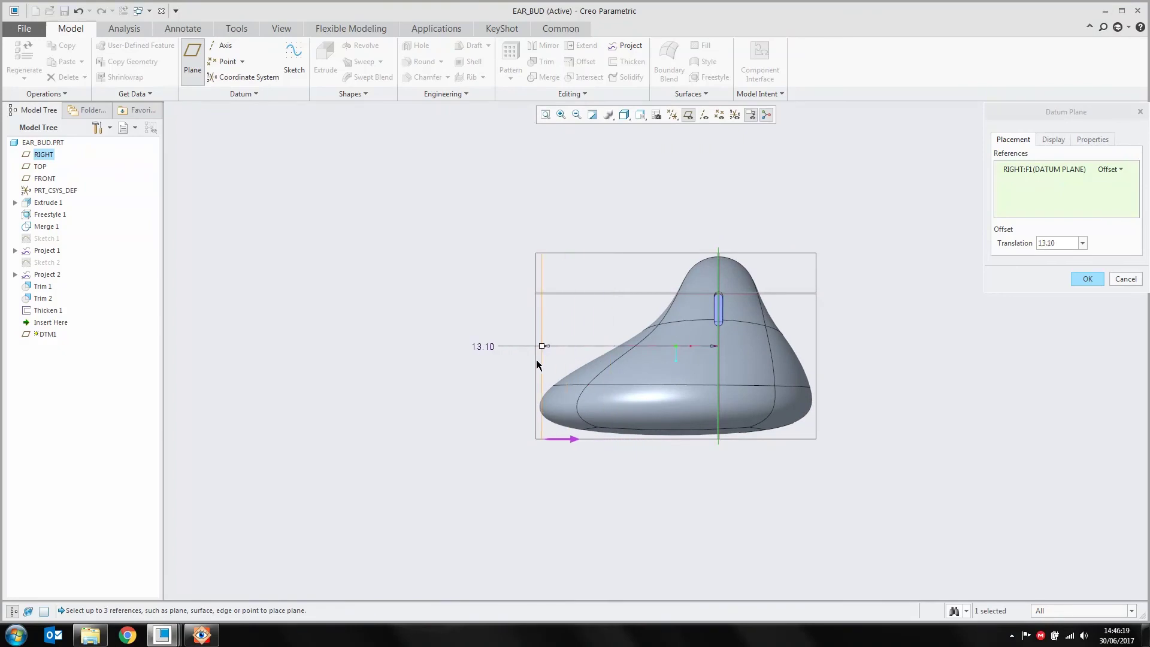
{"action": "double_click", "coordinate": [485, 348]}
{"action": "type", "text": "13"}
{"action": "key", "text": "Return"}
{"action": "left_click", "coordinate": [1087, 279]}
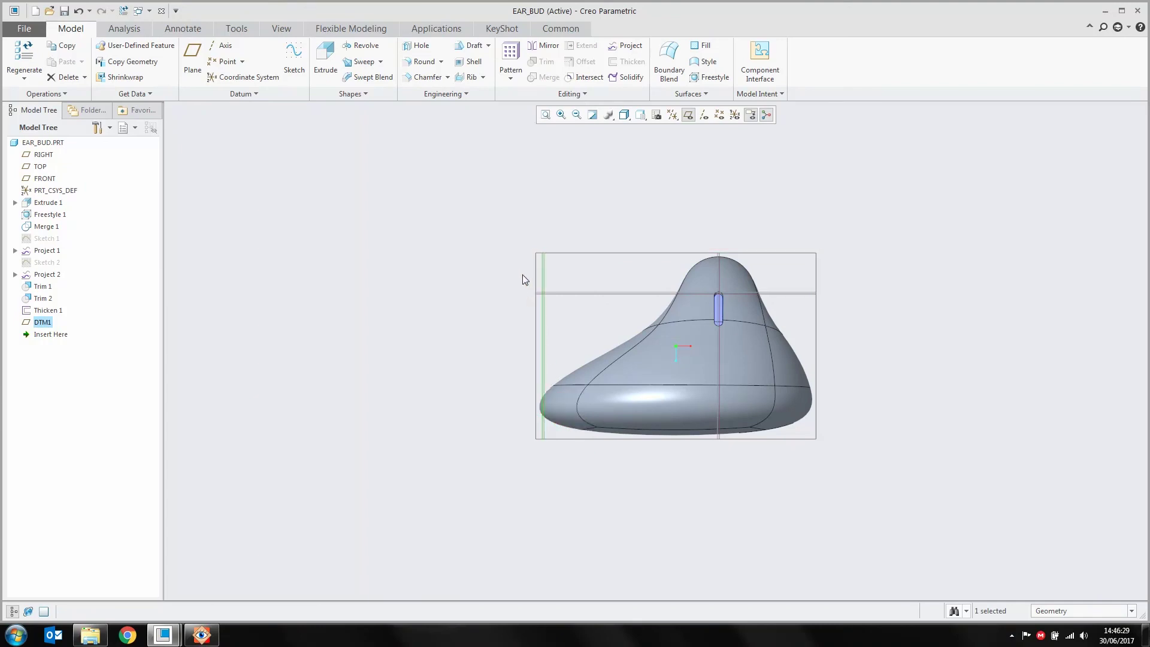
{"action": "left_click", "coordinate": [481, 380]}
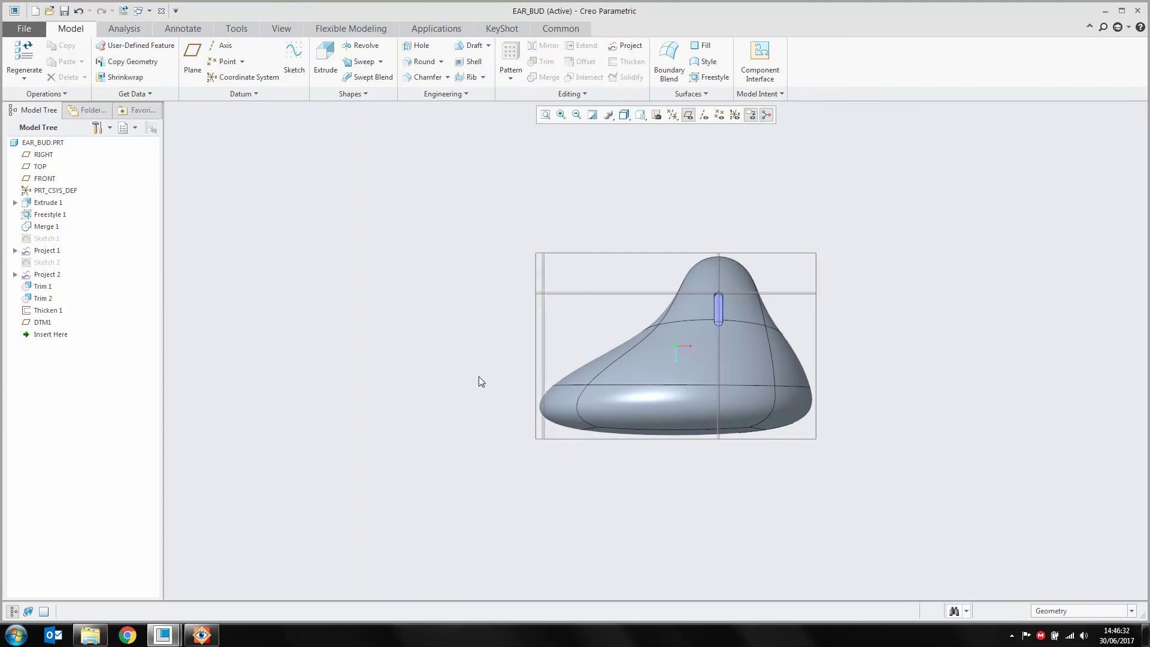
Begin a new datum plane and create a datum axis for it at the intersection of DTM1 and the FRONT plane.
{"action": "left_click", "coordinate": [193, 60]}
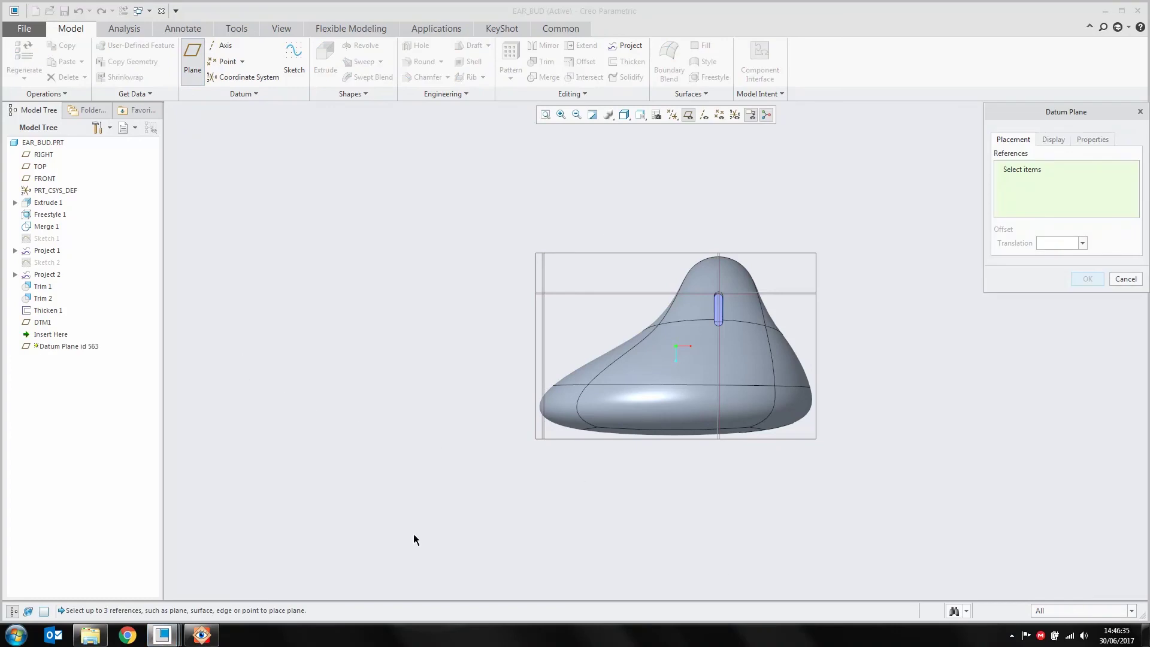
{"action": "left_click", "coordinate": [224, 48]}
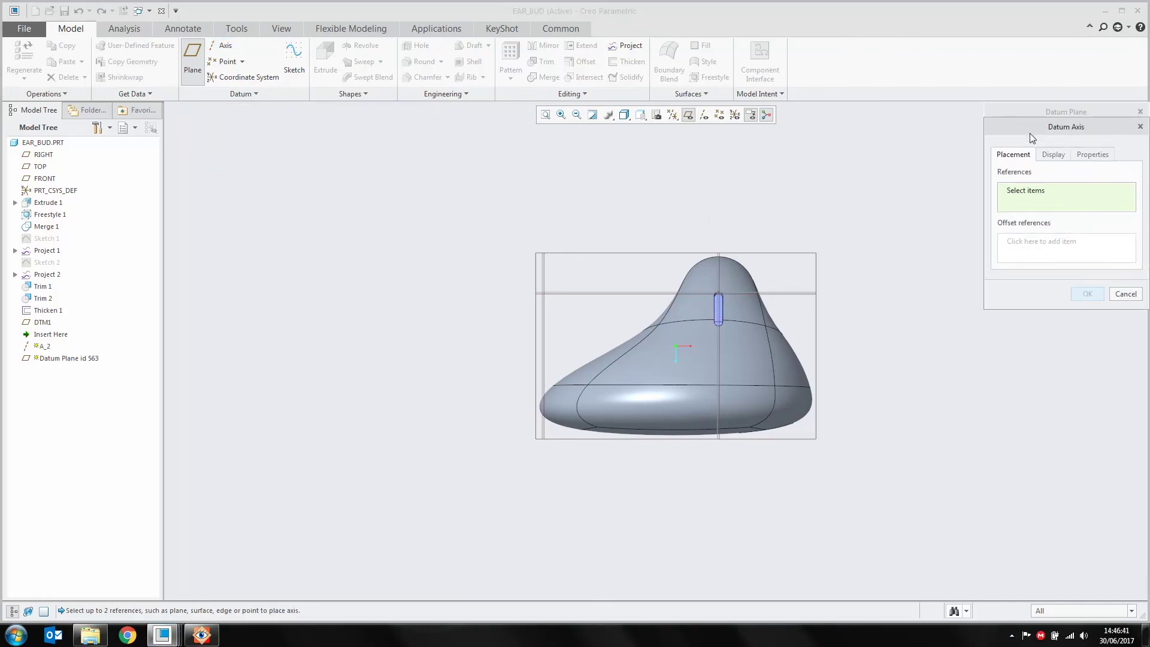
{"action": "mouse_move", "coordinate": [613, 354]}
{"action": "middle_mouse_down"}
{"action": "mouse_move", "coordinate": [619, 431]}
{"action": "mouse_move", "coordinate": [615, 365]}
{"action": "middle_mouse_up"}
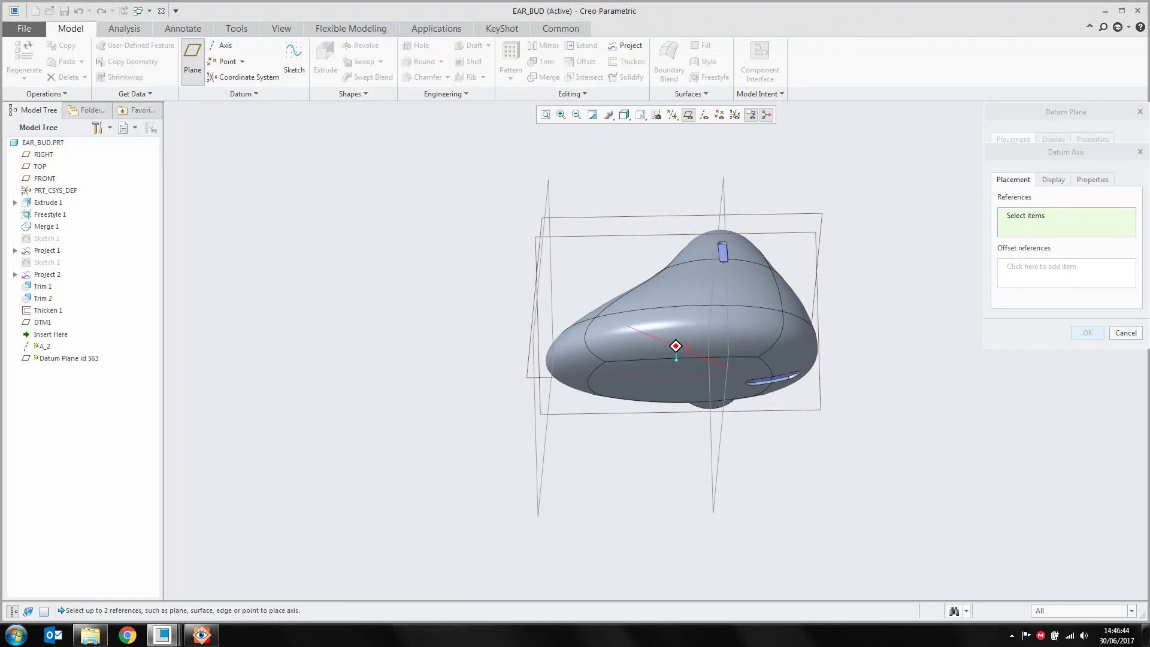
{"action": "left_click", "coordinate": [590, 219]}
{"action": "left_click", "coordinate": [579, 259], "text": "ctrl"}
{"action": "middle_click_drag", "start_coordinate": [579, 259], "coordinate": [604, 189]}
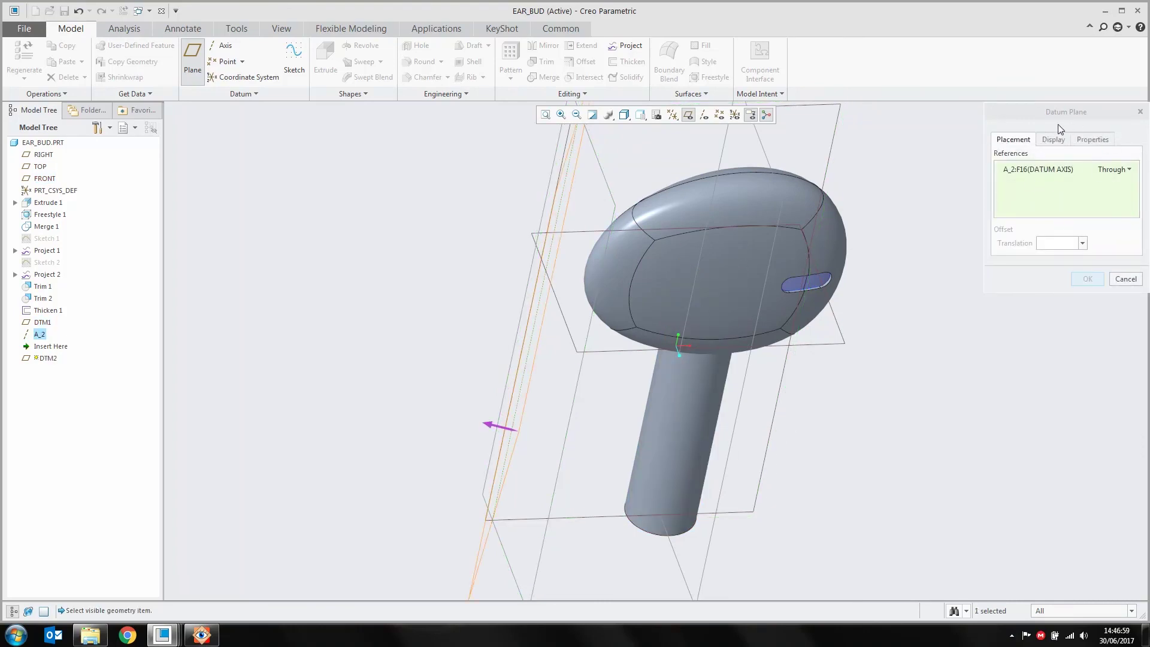
Create an angled datum plane through the new axis, rotated -15 degrees from DTM1 so it crosses the head's narrow end.
{"action": "middle_click_drag", "start_coordinate": [660, 260], "coordinate": [537, 243]}
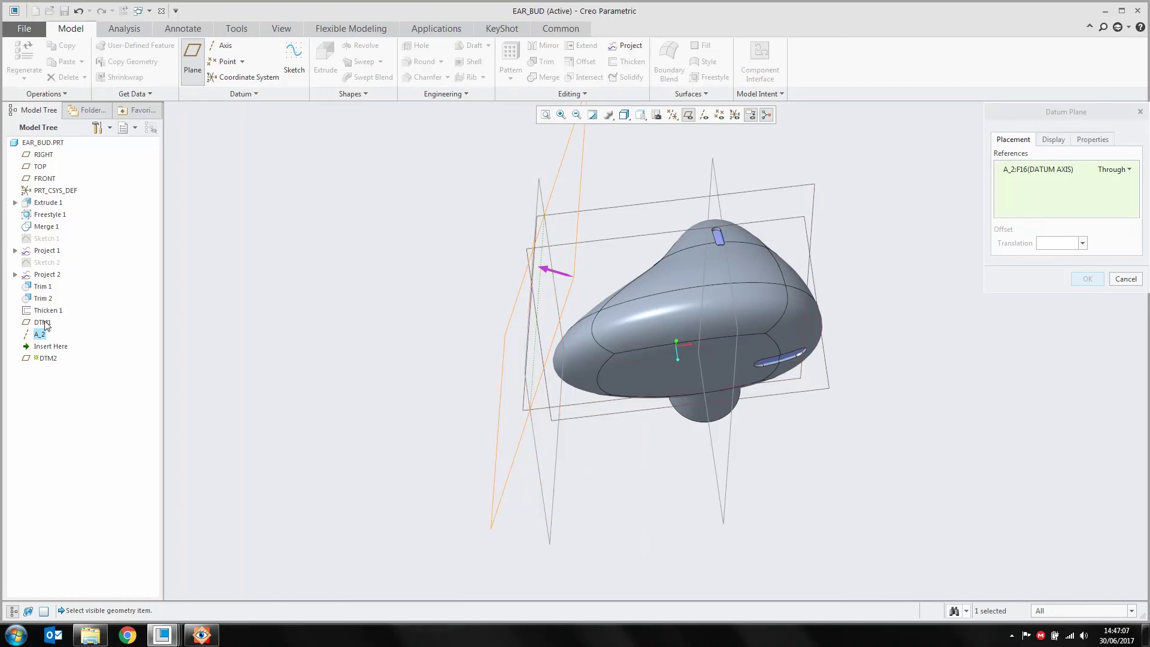
{"action": "left_click", "coordinate": [552, 492], "text": "ctrl"}
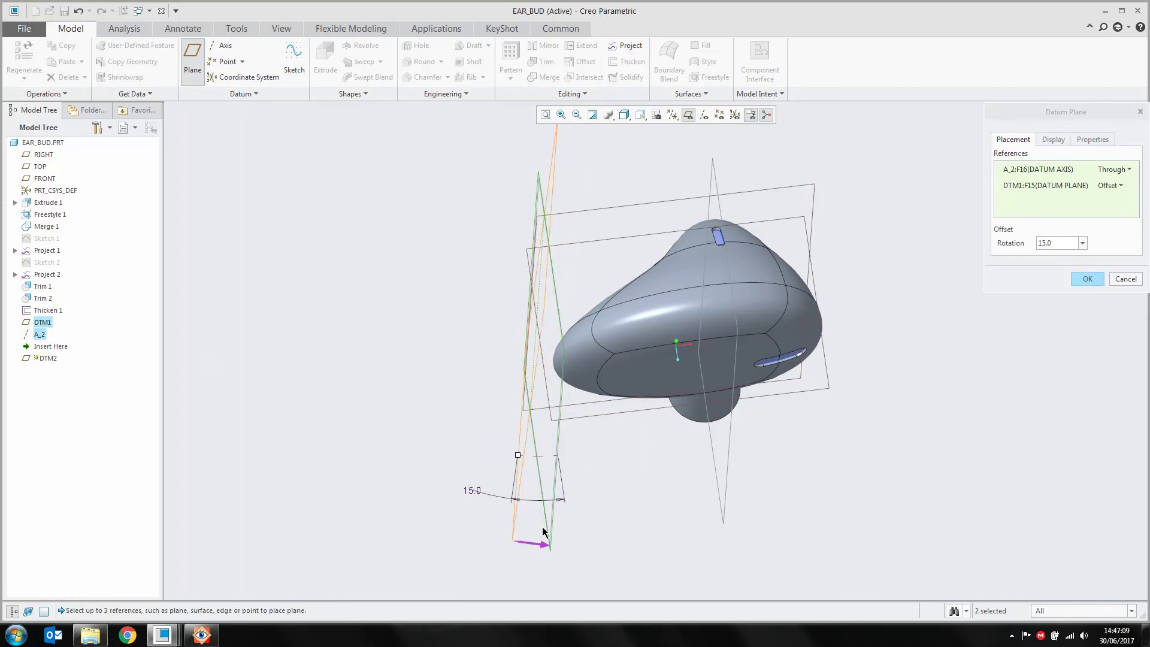
{"action": "mouse_move", "coordinate": [483, 489]}
{"action": "middle_mouse_down"}
{"action": "mouse_move", "coordinate": [567, 459]}
{"action": "mouse_move", "coordinate": [494, 497]}
{"action": "middle_mouse_up"}
{"action": "double_click", "coordinate": [470, 501]}
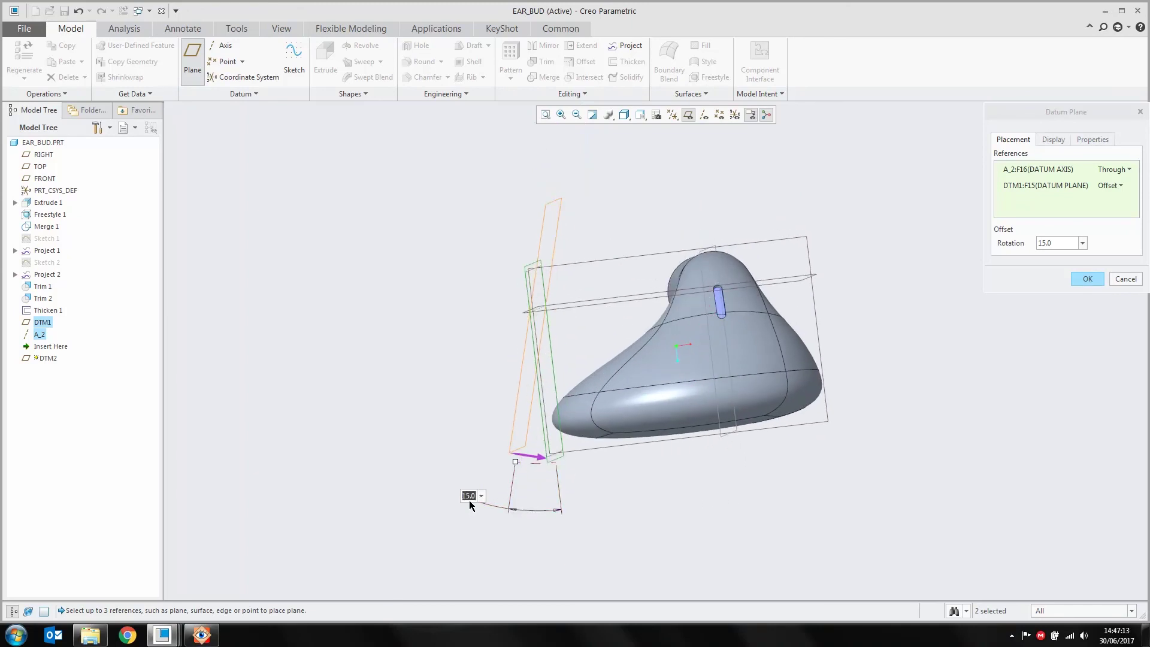
{"action": "type", "text": "-15"}
{"action": "key", "text": "Return"}
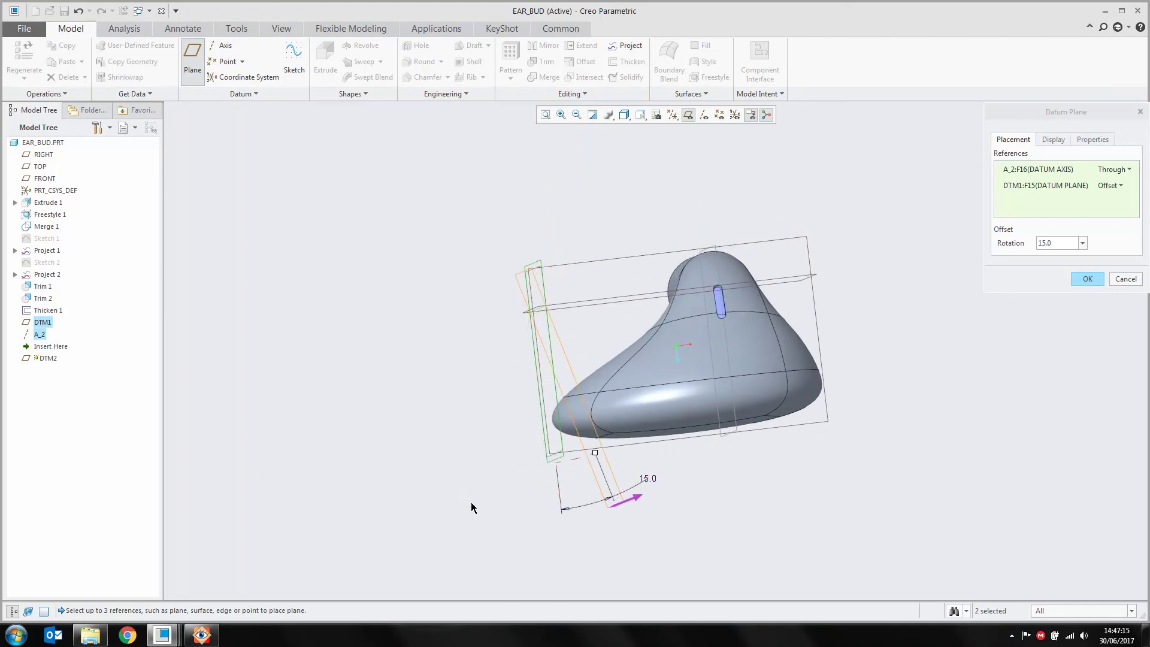
{"action": "middle_click_drag", "start_coordinate": [521, 406], "coordinate": [502, 444]}
{"action": "middle_click", "coordinate": [1073, 297]}
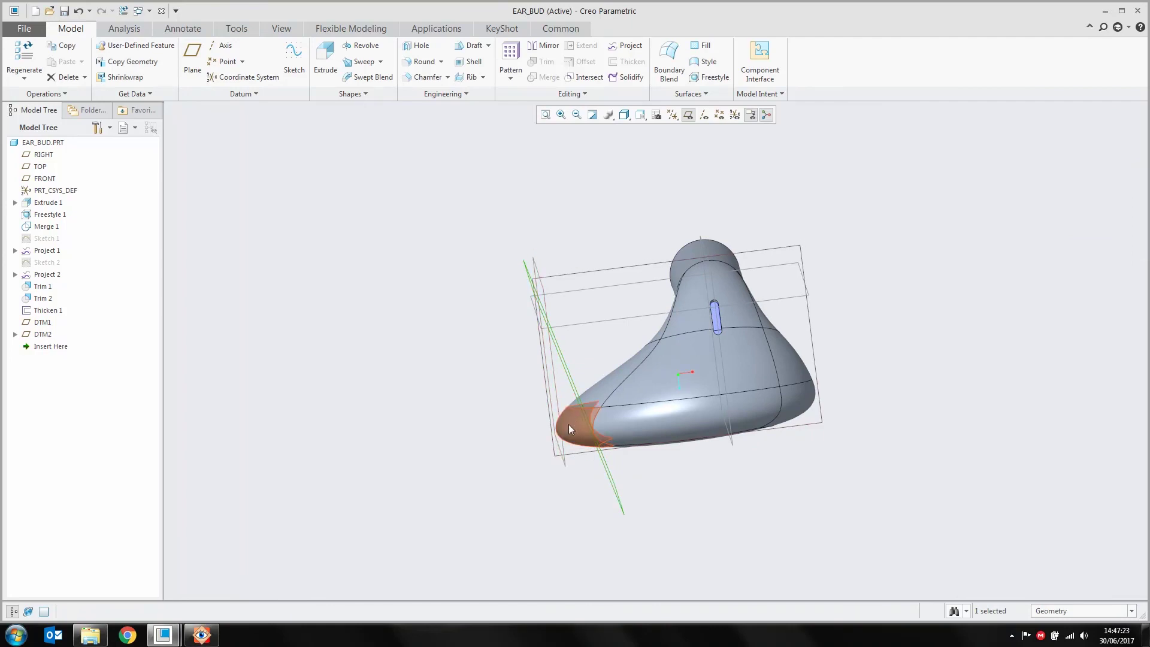
Cut off the narrow end of the head with a Solidify at the angled plane, flipping the removal side to keep the main body.
{"action": "left_click", "coordinate": [627, 77]}
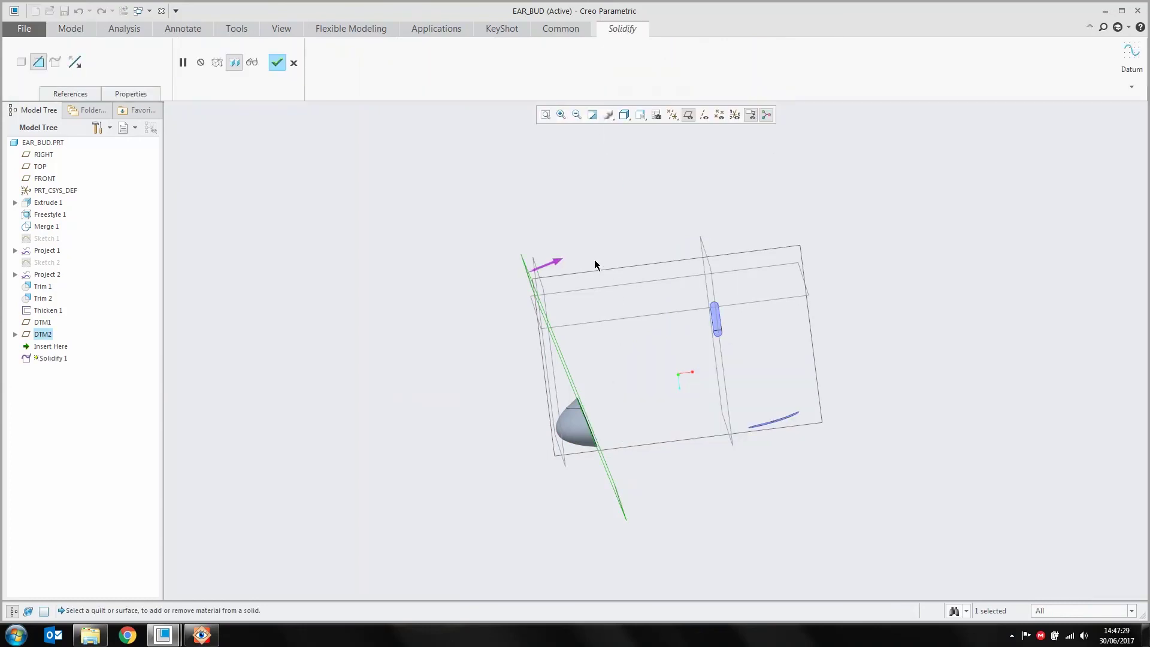
{"action": "left_click", "coordinate": [562, 264]}
{"action": "middle_click_drag", "start_coordinate": [599, 446], "coordinate": [622, 306]}
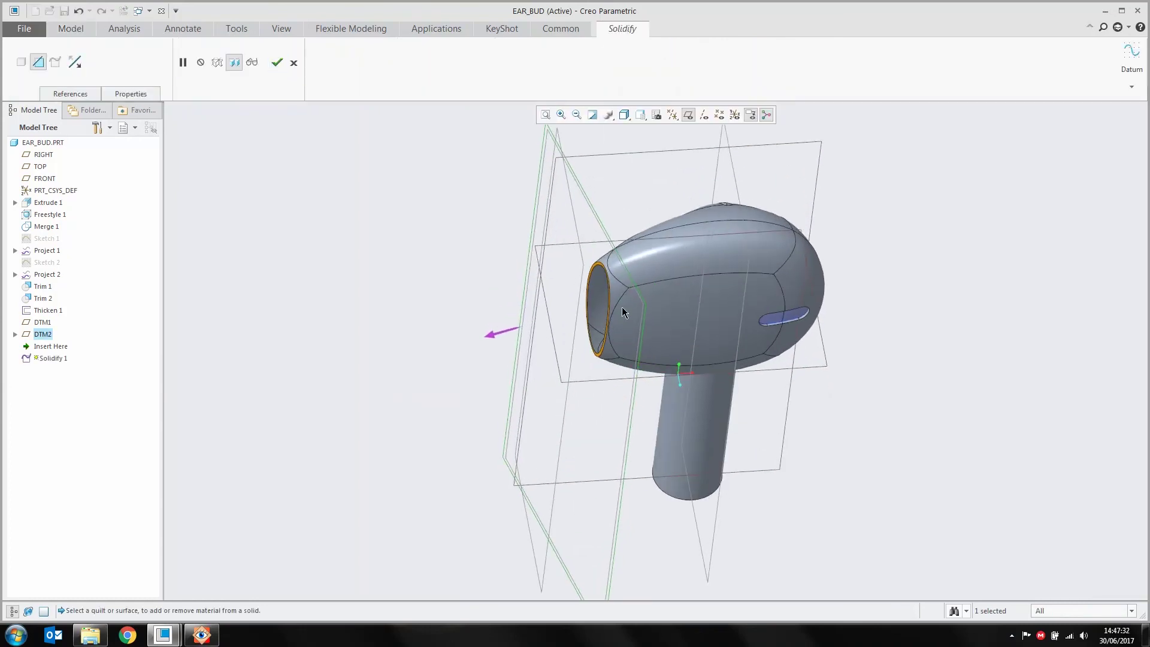
{"action": "middle_click", "coordinate": [437, 341]}
{"action": "middle_click_drag", "start_coordinate": [451, 401], "coordinate": [642, 311]}
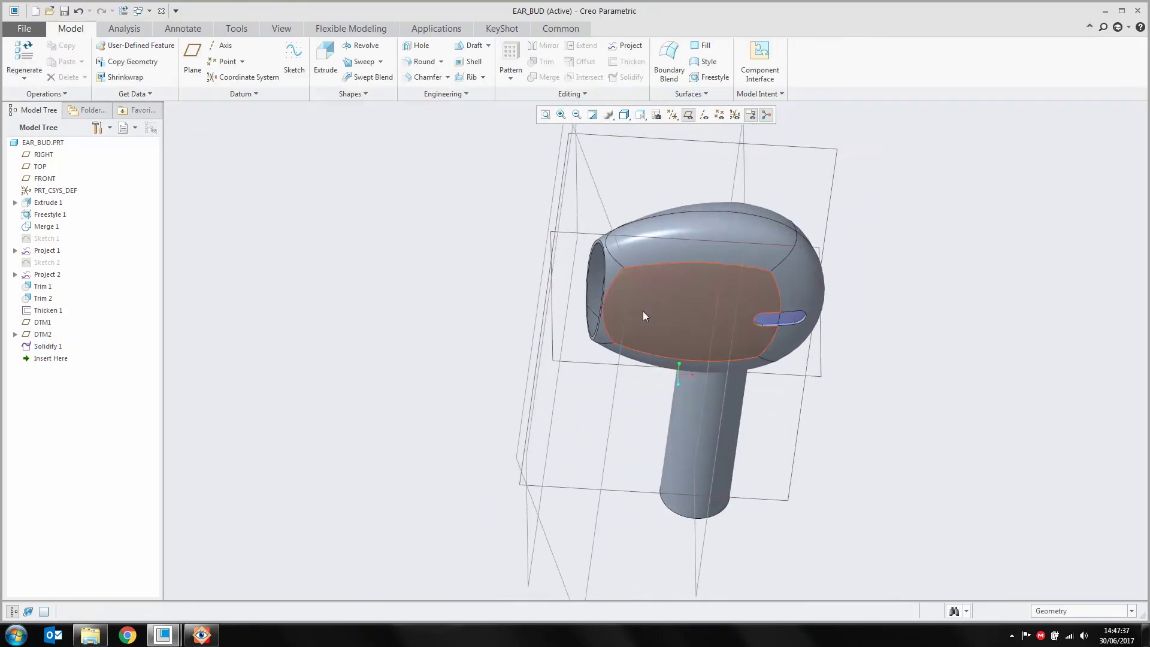
Move DTM1 outward to an offset of about 14.3 from the RIGHT plane so the opening in the head gets smaller.
{"action": "left_click", "coordinate": [552, 423]}
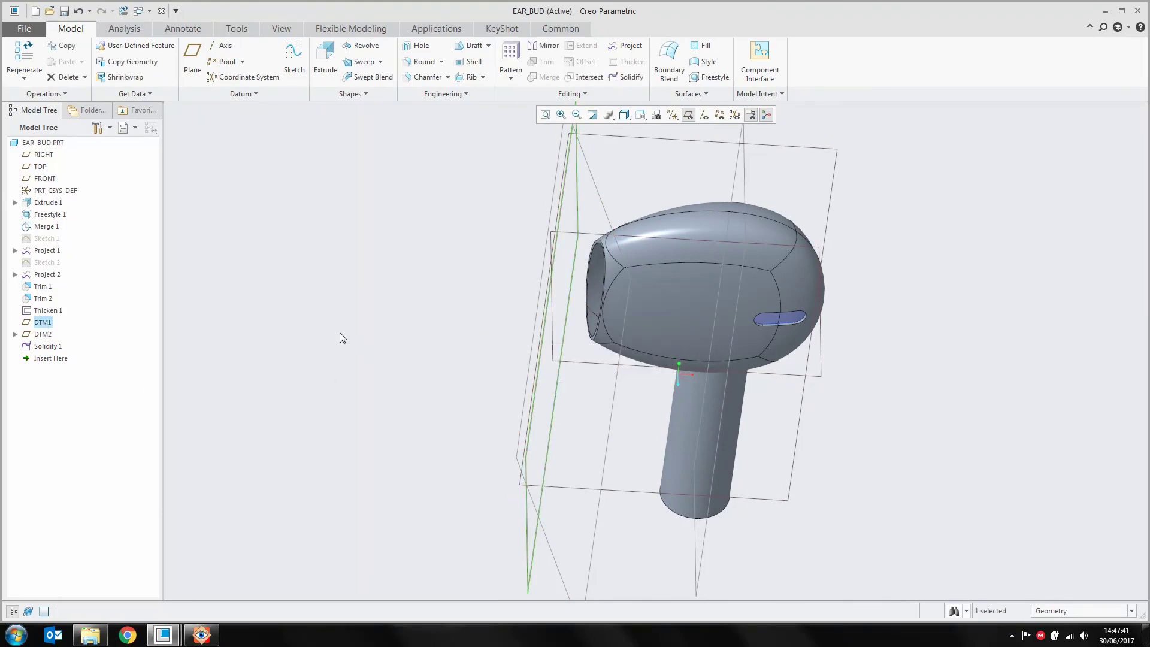
{"action": "scroll", "coordinate": [342, 339], "scroll_direction": "up", "scroll_amount": 1}
{"action": "double_click", "coordinate": [507, 415]}
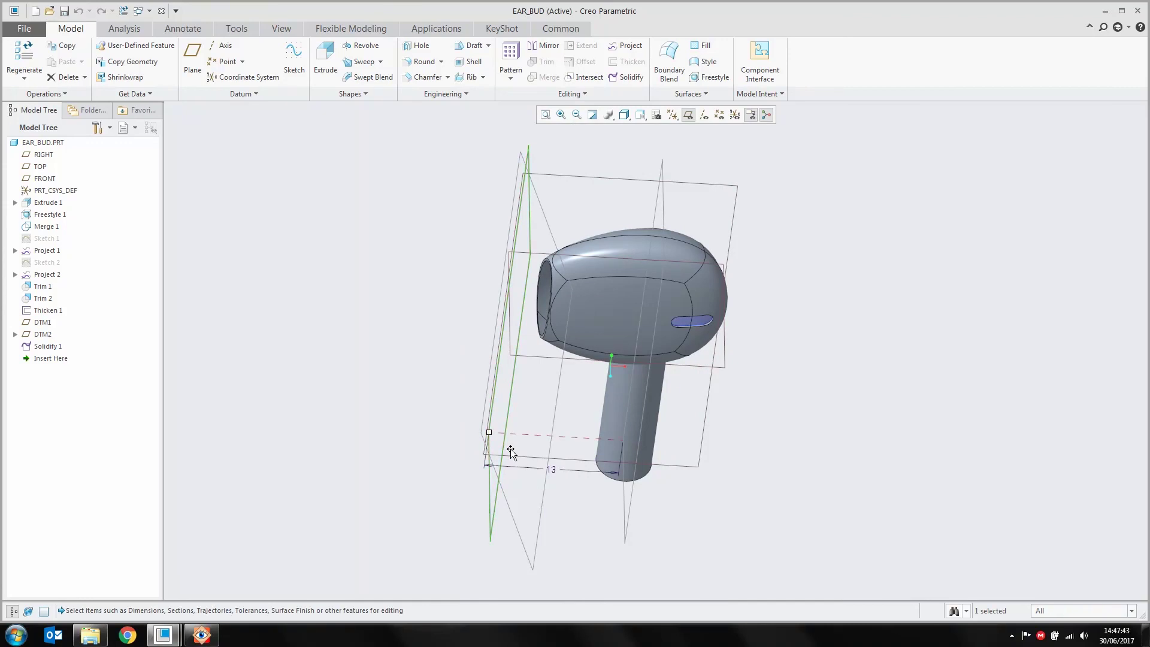
{"action": "left_click_drag", "start_coordinate": [492, 434], "coordinate": [479, 436]}
{"action": "mouse_move", "coordinate": [479, 435]}
{"action": "middle_mouse_down"}
{"action": "mouse_move", "coordinate": [687, 360]}
{"action": "mouse_move", "coordinate": [601, 324]}
{"action": "middle_mouse_up"}
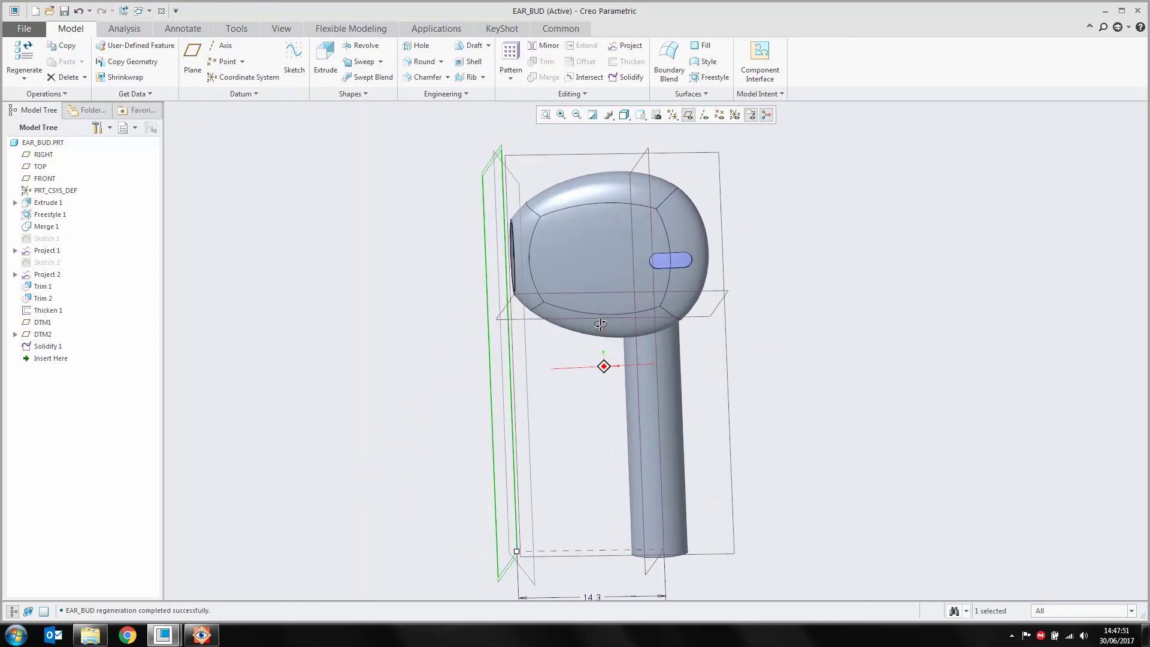
{"action": "middle_click", "coordinate": [416, 397]}
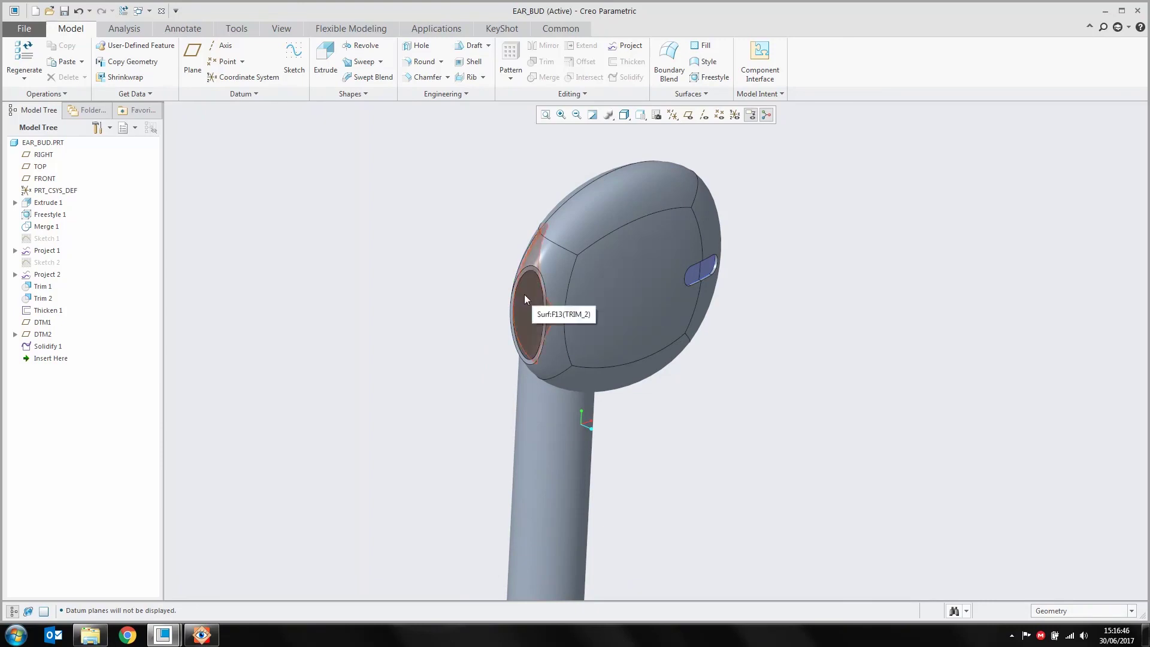
Apply a full round to the rim of the head's angled opening, between its outer and inner edges.
{"action": "scroll", "coordinate": [524, 294], "scroll_direction": "down", "scroll_amount": 4}
{"action": "middle_click_drag", "start_coordinate": [545, 263], "coordinate": [573, 246]}
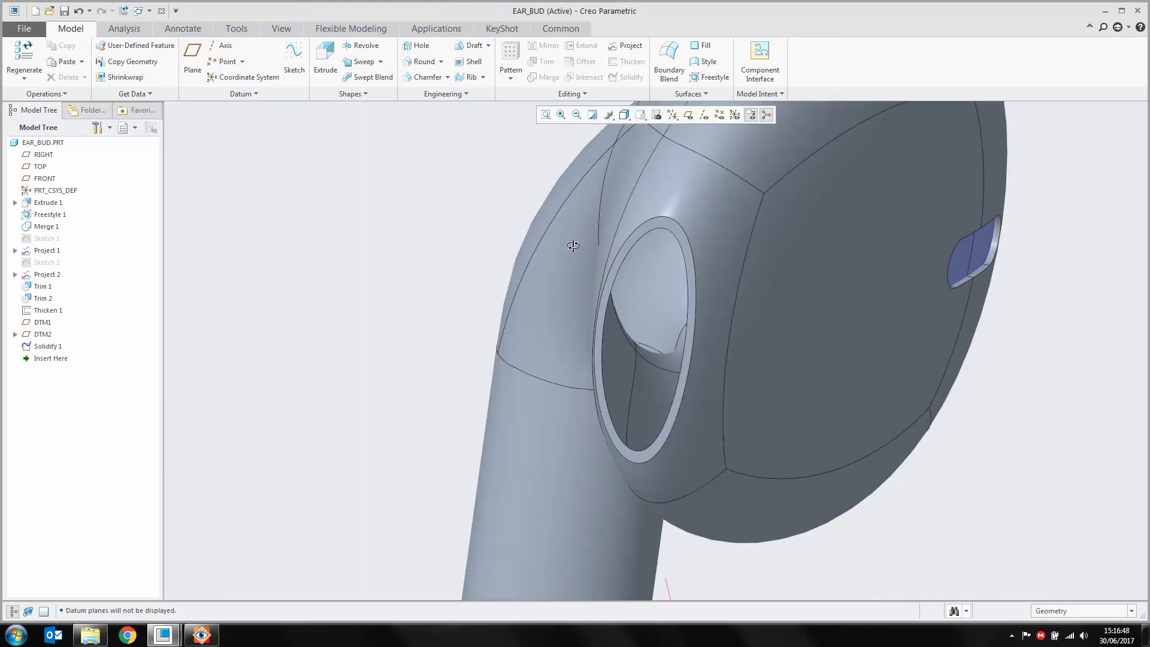
{"action": "scroll", "coordinate": [638, 232], "scroll_direction": "down", "scroll_amount": 2}
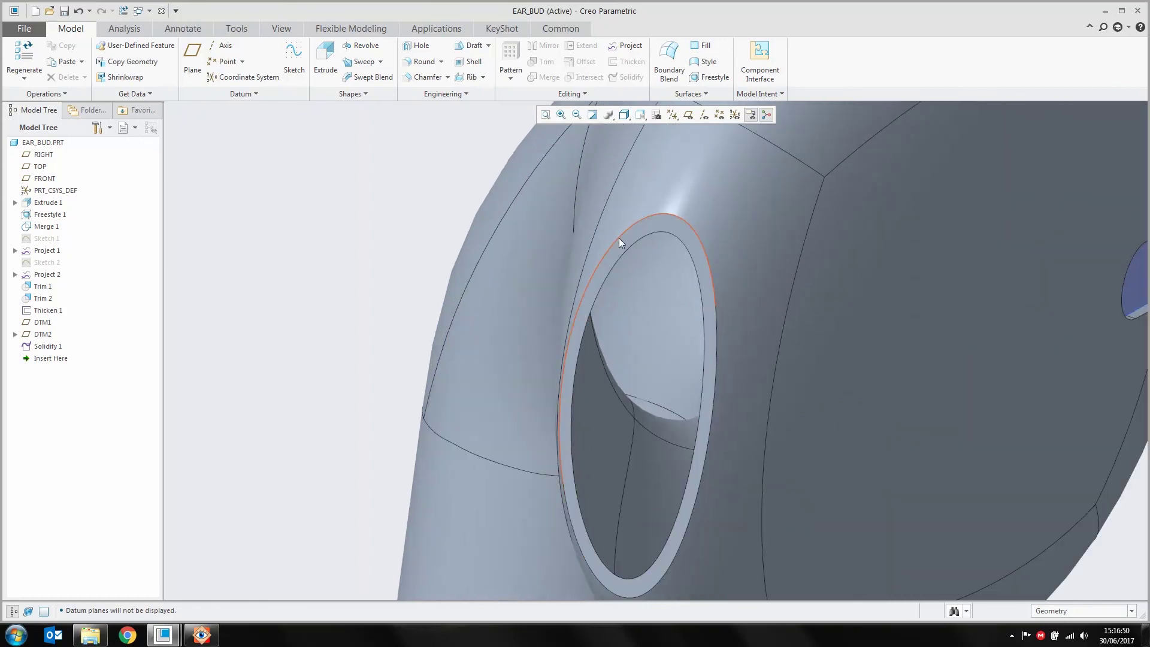
{"action": "left_click", "coordinate": [619, 238]}
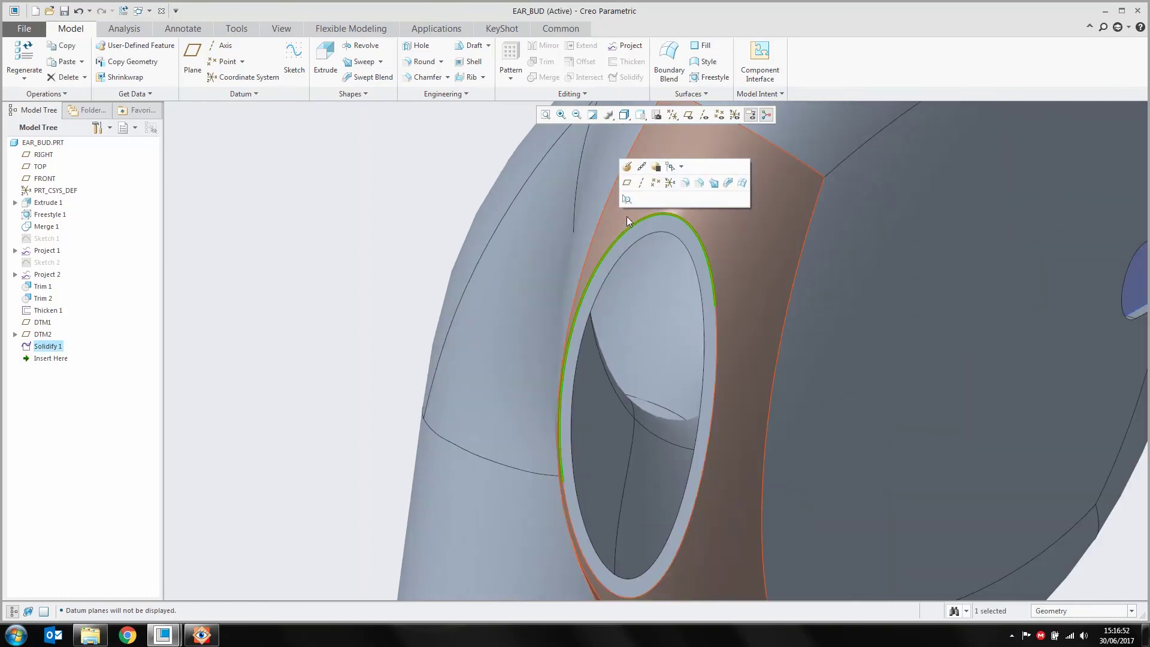
{"action": "left_click", "coordinate": [685, 183]}
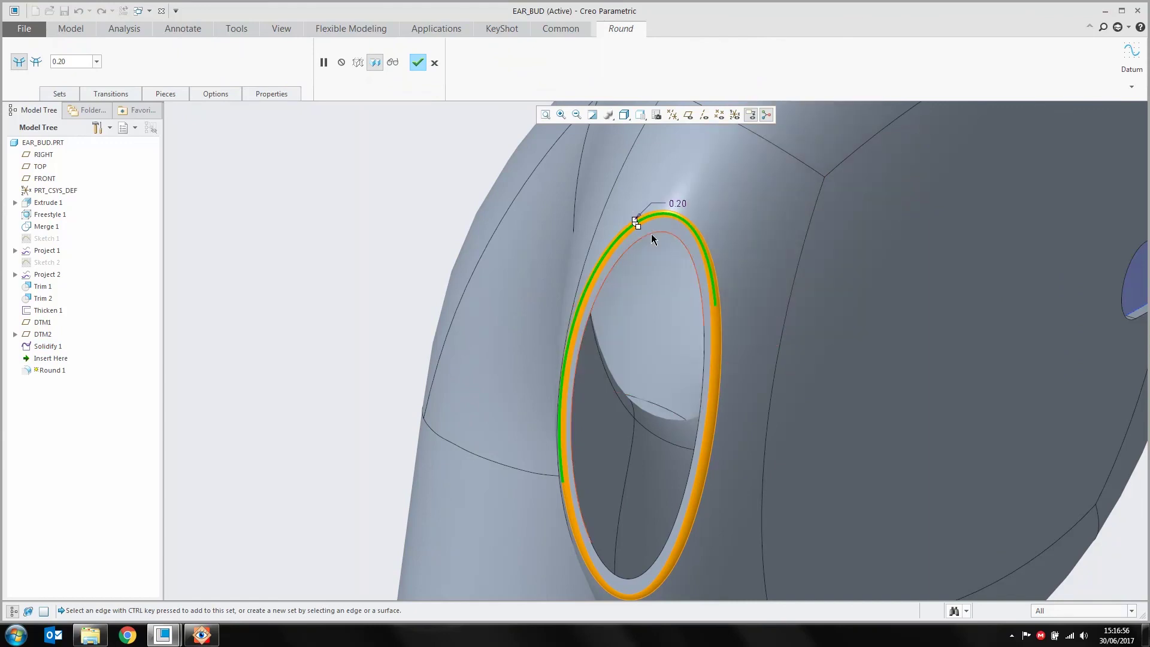
{"action": "left_click", "coordinate": [652, 235], "text": "ctrl"}
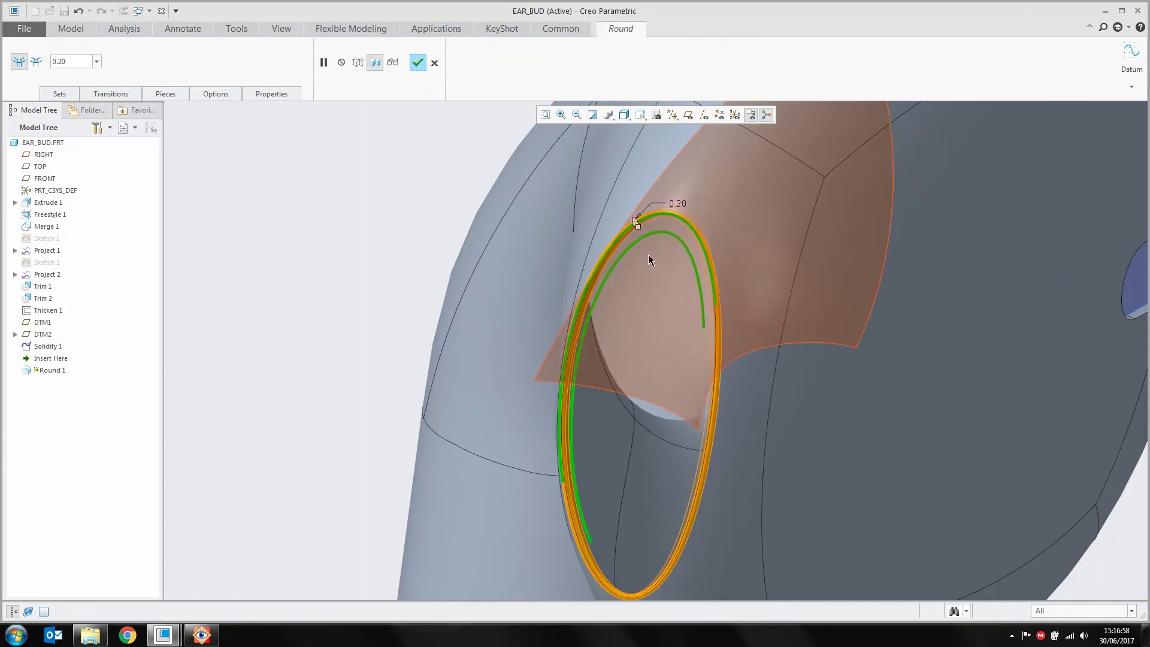
{"action": "right_click", "coordinate": [393, 249]}
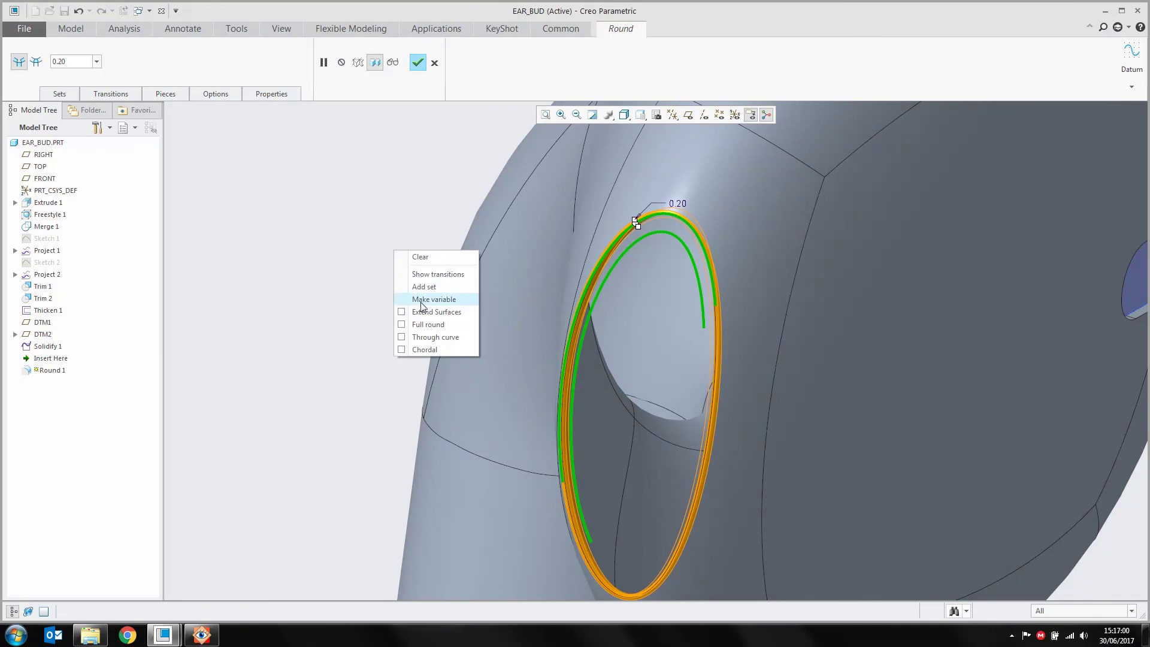
{"action": "left_click", "coordinate": [424, 325]}
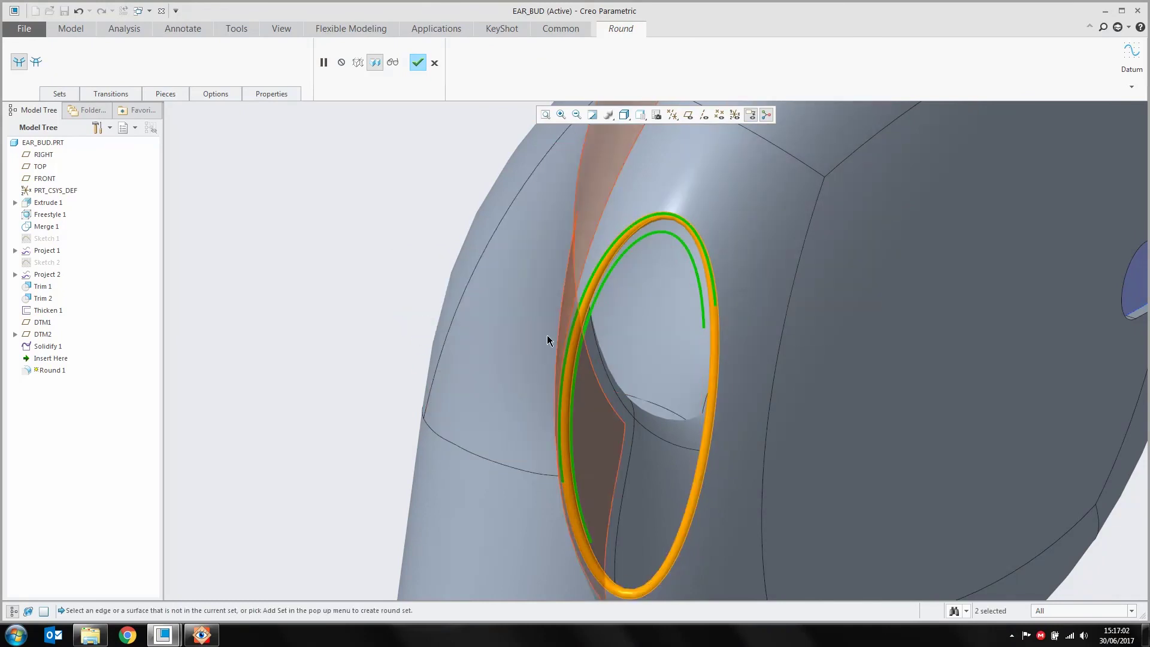
{"action": "middle_click", "coordinate": [261, 281]}
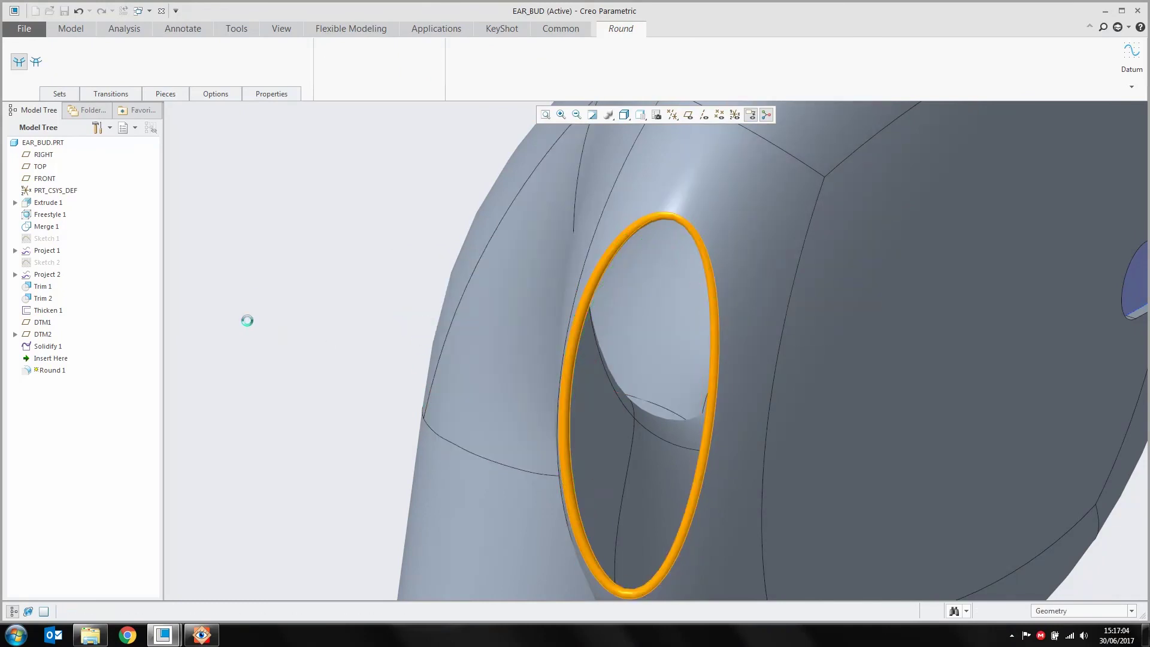
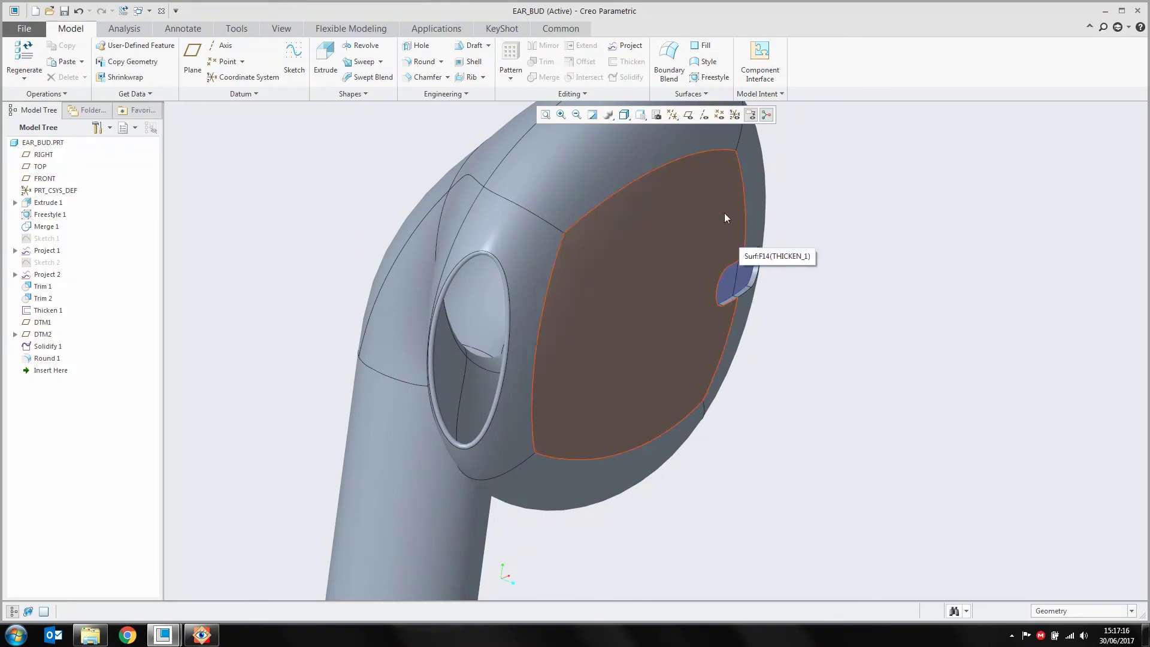
Display the datum planes and start a new datum plane offset 0.3 inward from the angled plane DTM2.
{"action": "left_click", "coordinate": [690, 119]}
{"action": "scroll", "coordinate": [738, 338], "scroll_direction": "down", "scroll_amount": 3}
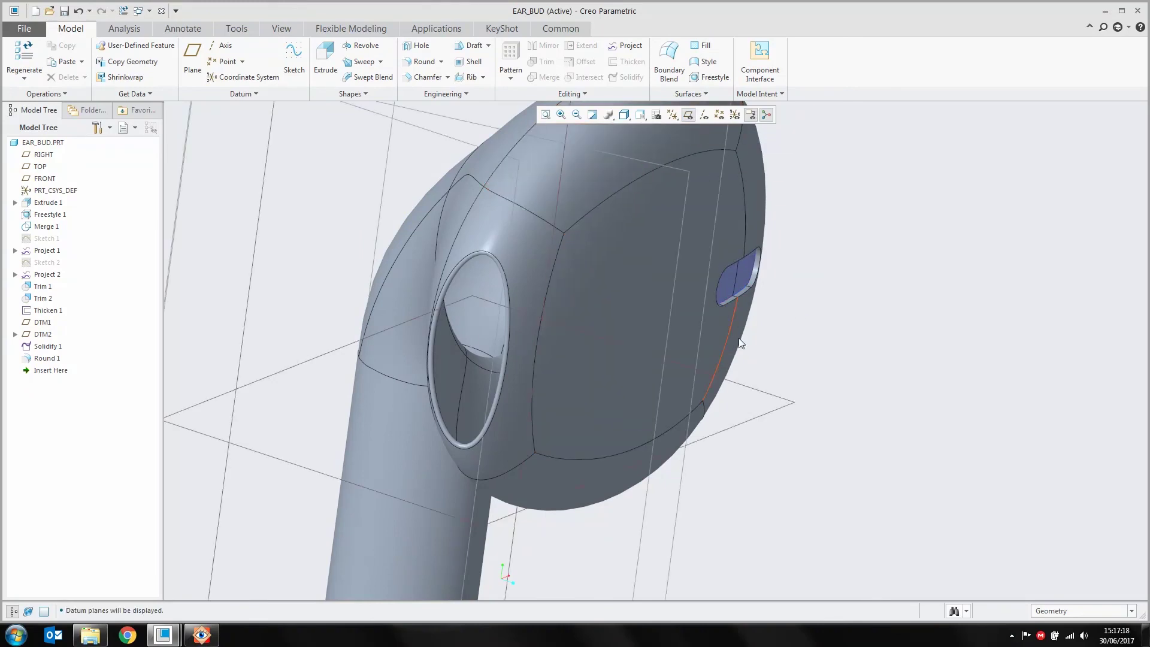
{"action": "middle_click_drag", "start_coordinate": [739, 337], "coordinate": [601, 382]}
{"action": "scroll", "coordinate": [551, 360], "scroll_direction": "up", "scroll_amount": 4}
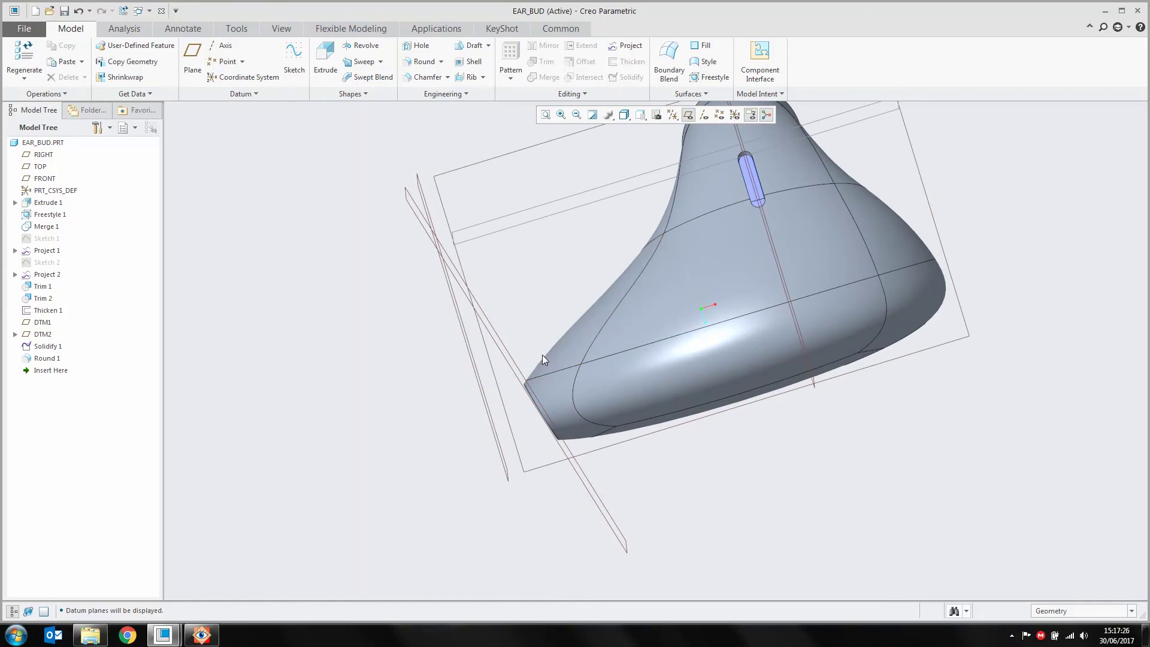
{"action": "left_click", "coordinate": [513, 368]}
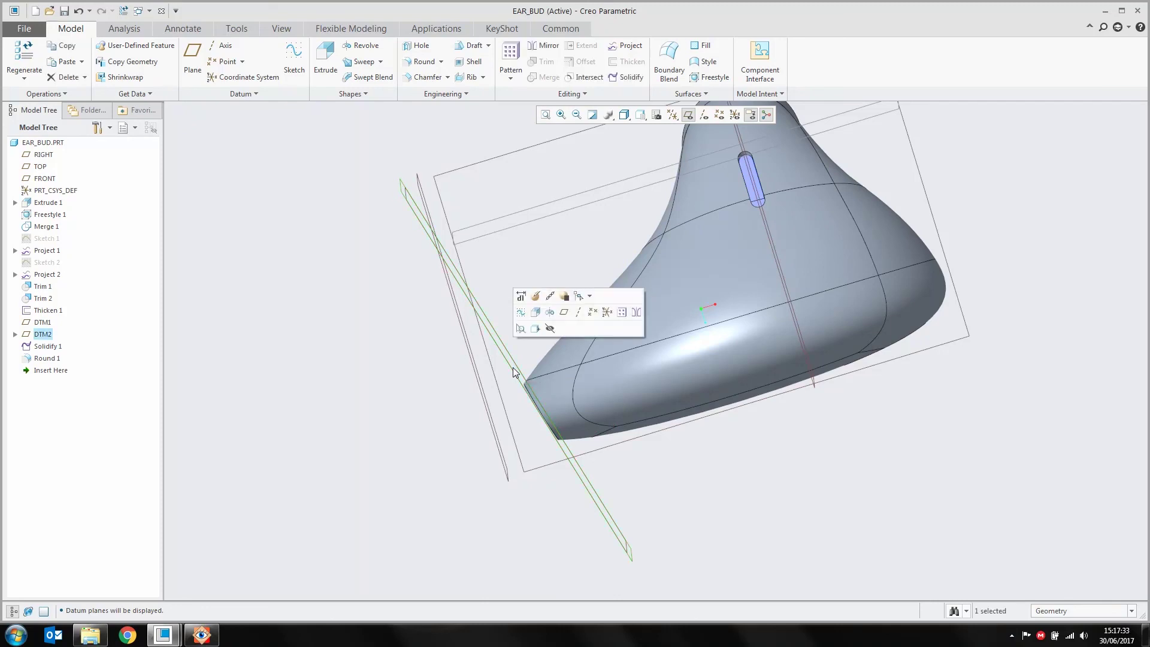
{"action": "left_click", "coordinate": [563, 312]}
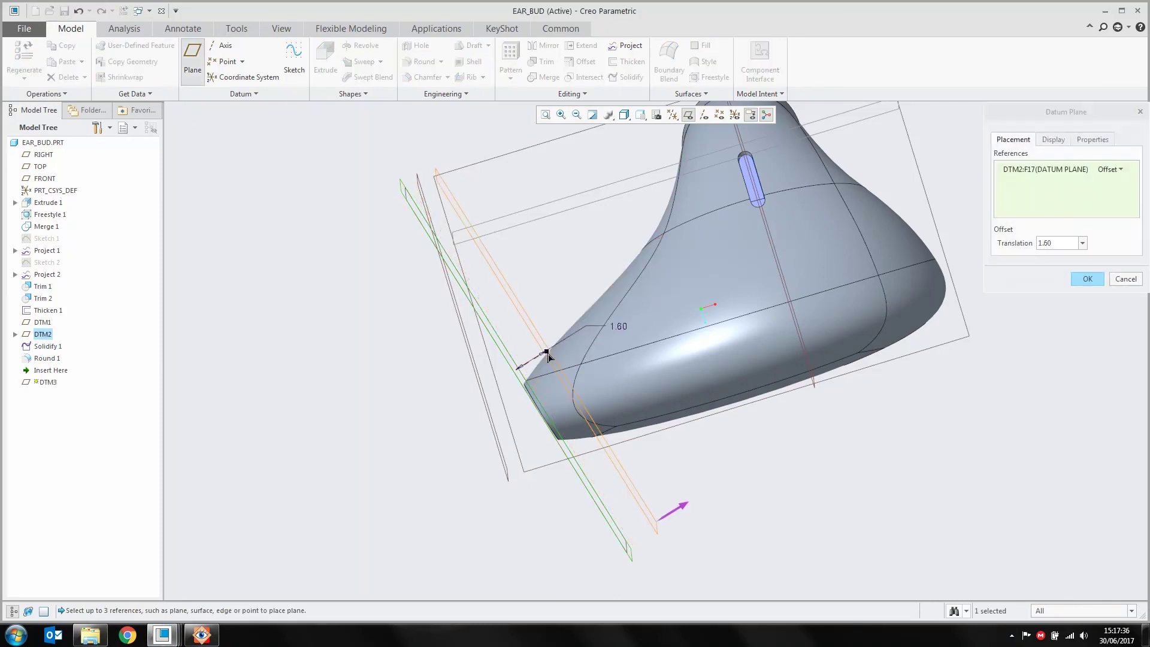
{"action": "double_click", "coordinate": [618, 326]}
{"action": "type", "text": "0.3"}
{"action": "key", "text": "Return"}
Reduce the new datum plane's offset from DTM2 to 0.2 and create the plane.
{"action": "scroll", "coordinate": [497, 386], "scroll_direction": "down", "scroll_amount": 5}
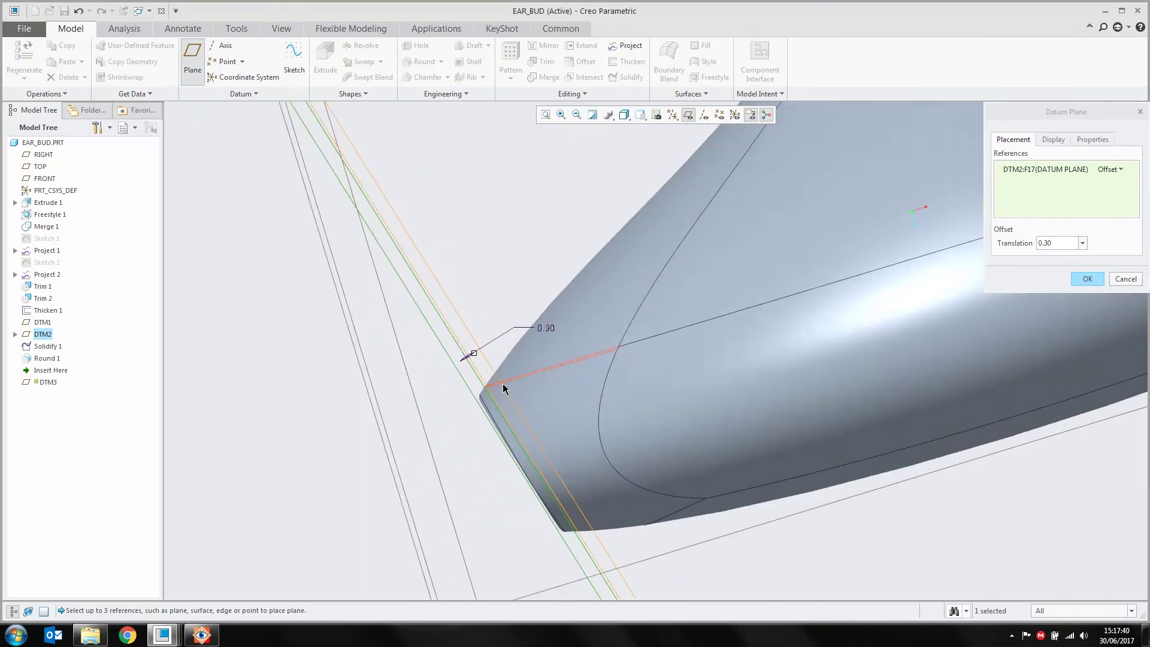
{"action": "middle_click_drag", "start_coordinate": [502, 393], "coordinate": [579, 310]}
{"action": "left_click", "coordinate": [639, 114]}
{"action": "left_click", "coordinate": [664, 198]}
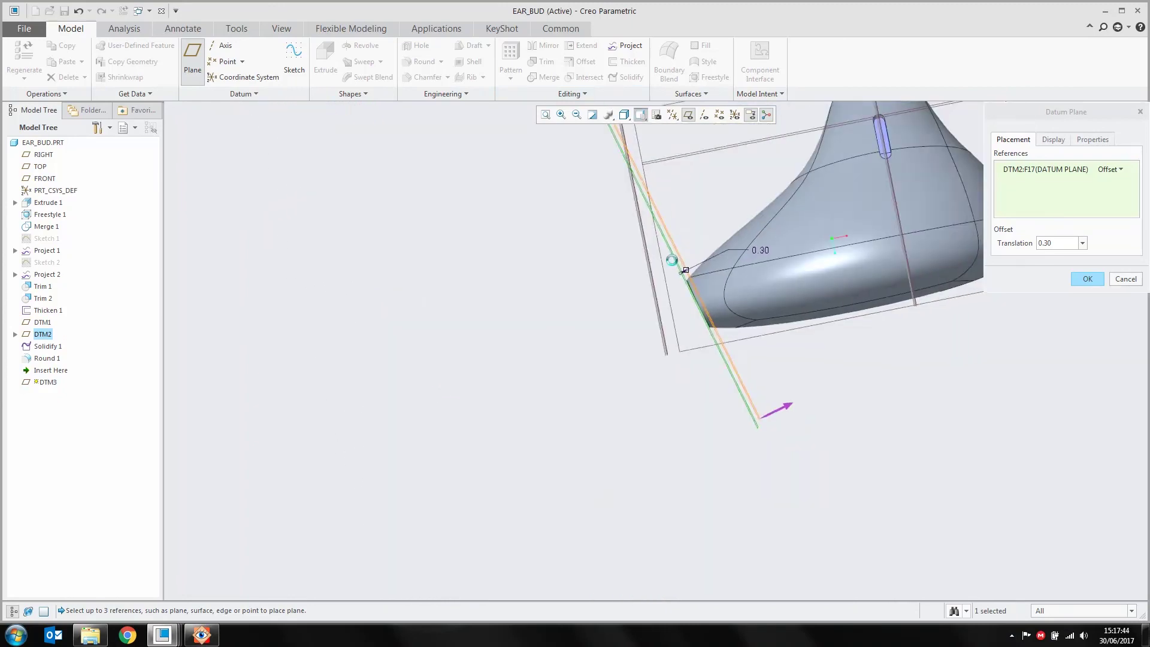
{"action": "scroll", "coordinate": [590, 374], "scroll_direction": "down", "scroll_amount": 4}
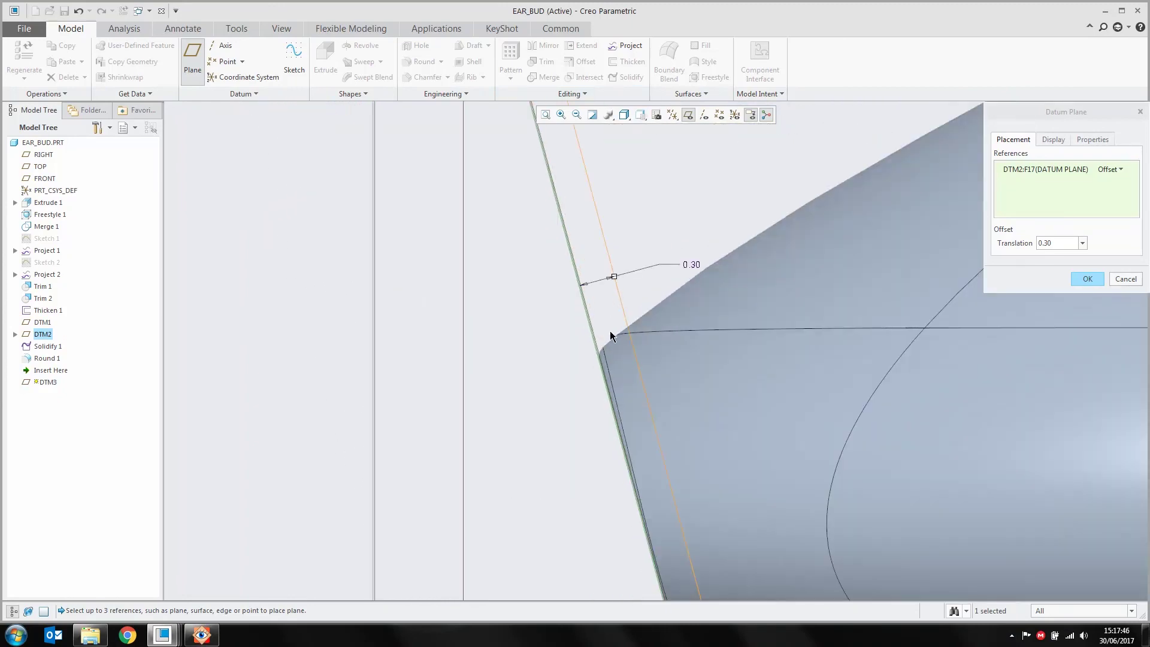
{"action": "double_click", "coordinate": [696, 264]}
{"action": "type", "text": "0.2"}
{"action": "key", "text": "Return"}
{"action": "left_click", "coordinate": [1087, 279]}
{"action": "scroll", "coordinate": [584, 267], "scroll_direction": "up", "scroll_amount": 3}
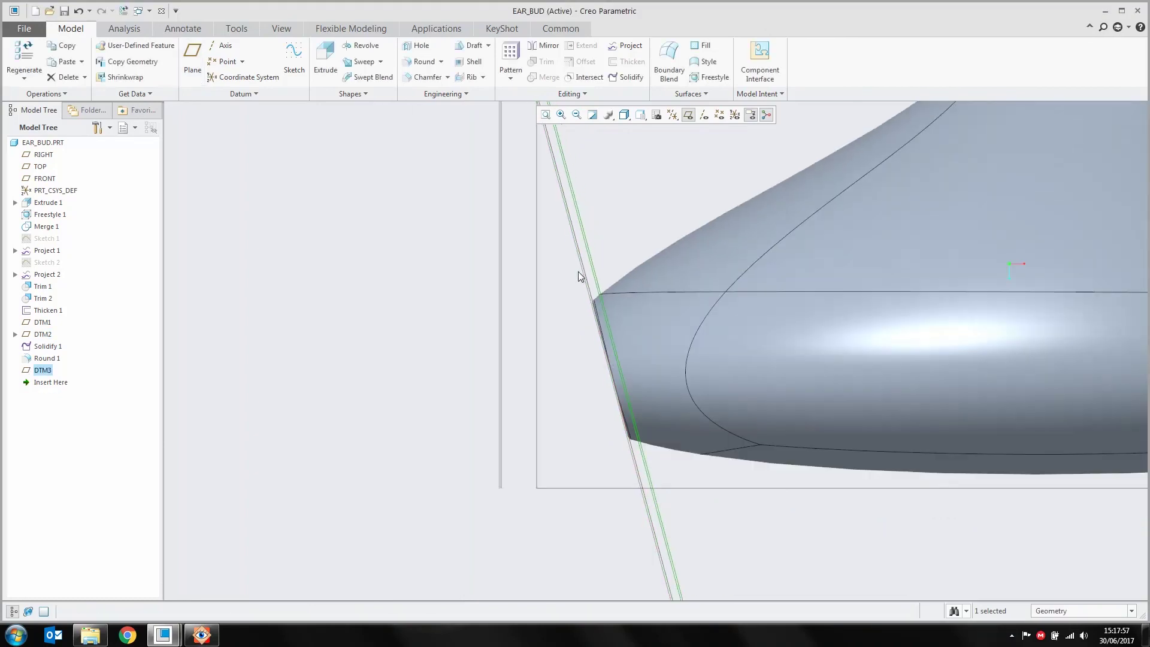
Start an Extrude with its sketch on the TOP plane.
{"action": "scroll", "coordinate": [578, 271], "scroll_direction": "up", "scroll_amount": 2}
{"action": "left_click", "coordinate": [549, 333]}
{"action": "mouse_move", "coordinate": [549, 333]}
{"action": "middle_mouse_down"}
{"action": "mouse_move", "coordinate": [526, 393]}
{"action": "mouse_move", "coordinate": [655, 382]}
{"action": "mouse_move", "coordinate": [653, 364]}
{"action": "middle_mouse_up"}
{"action": "scroll", "coordinate": [601, 388], "scroll_direction": "up", "scroll_amount": 2}
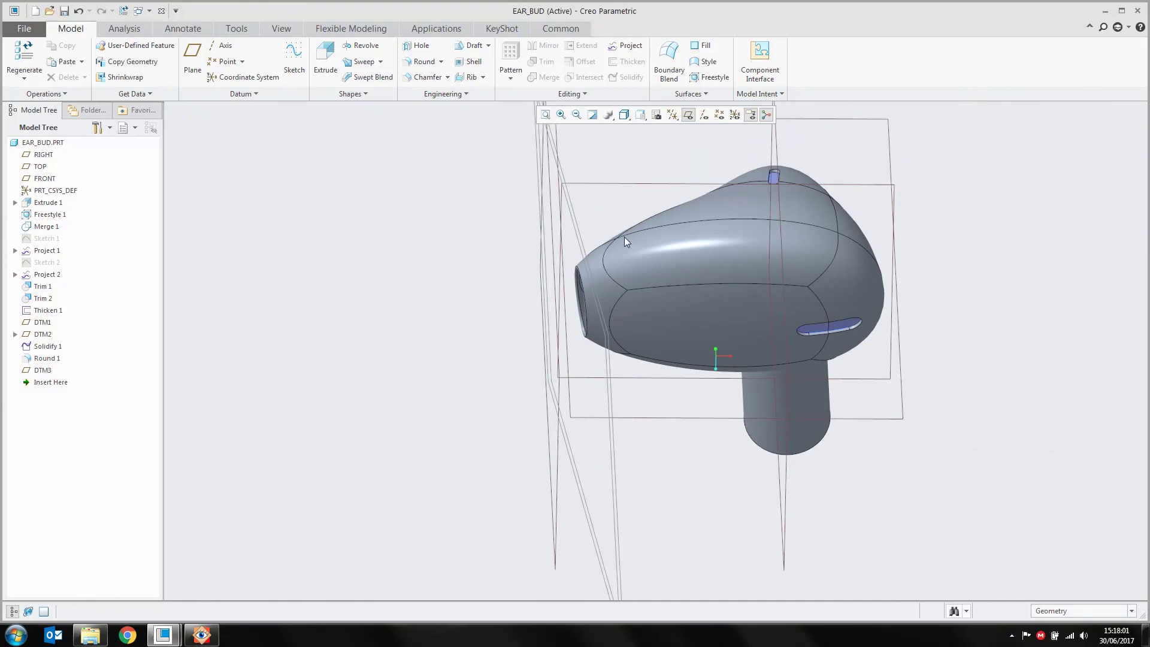
{"action": "left_click", "coordinate": [616, 184]}
{"action": "middle_click_drag", "start_coordinate": [624, 297], "coordinate": [676, 339]}
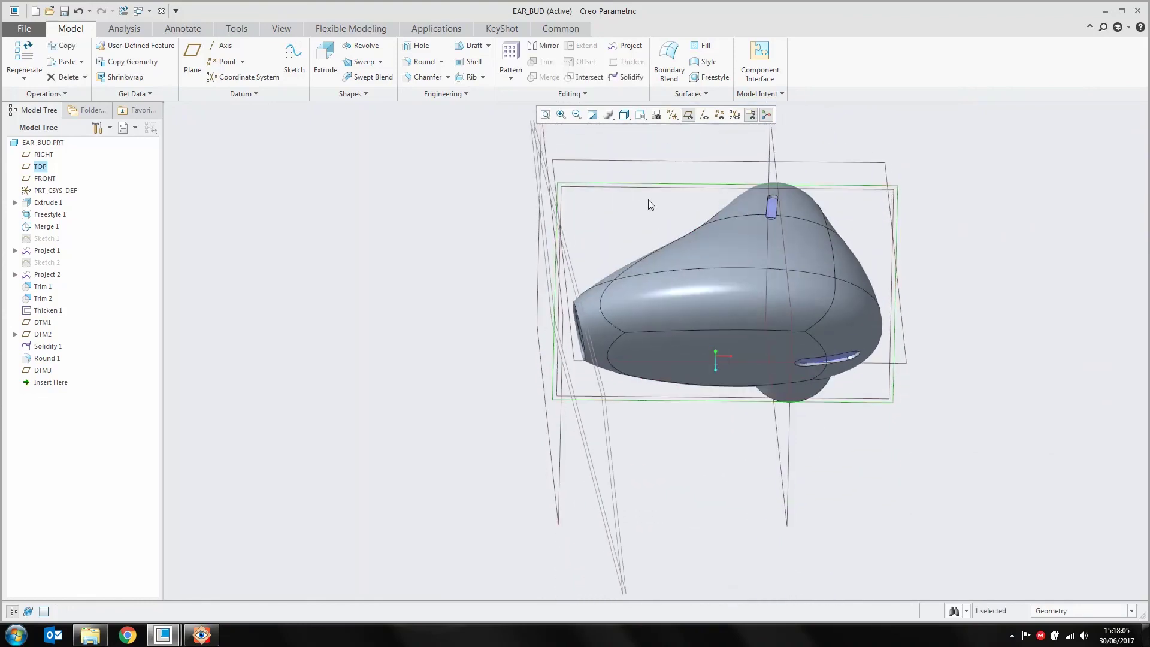
{"action": "scroll", "coordinate": [671, 286], "scroll_direction": "up", "scroll_amount": 5}
{"action": "key", "text": "e"}
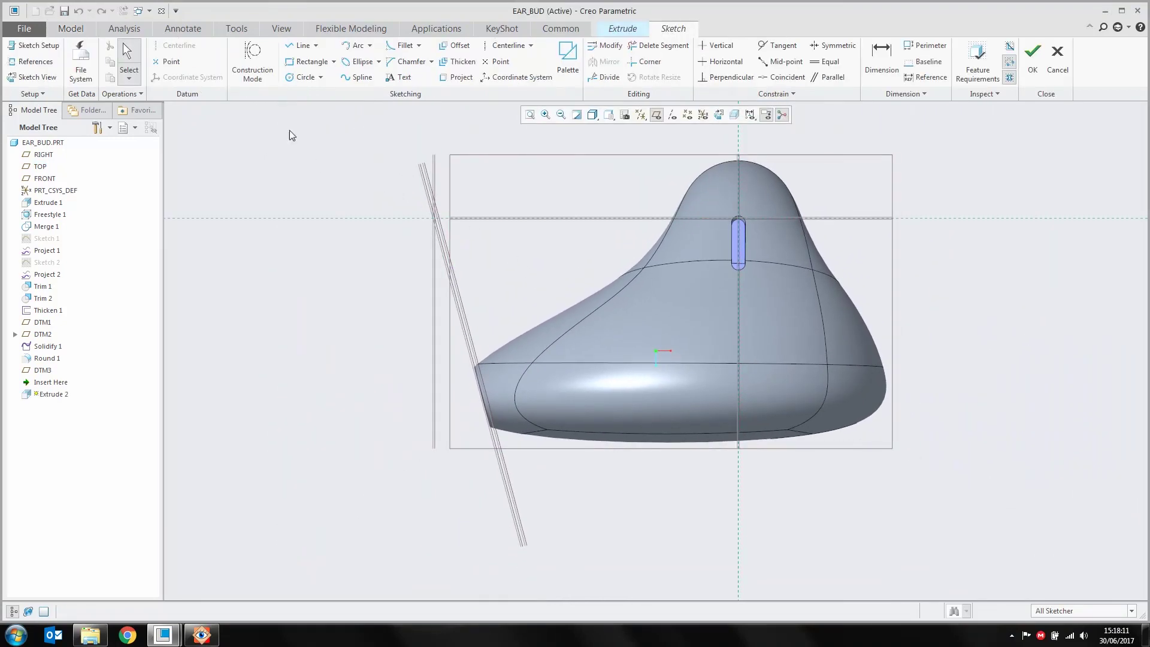
Reference DTM3 and sketch one straight line along it, extending past both sides of the head's narrow end, and finish the sketch.
{"action": "left_click", "coordinate": [300, 45]}
{"action": "scroll", "coordinate": [485, 292], "scroll_direction": "up", "scroll_amount": 1}
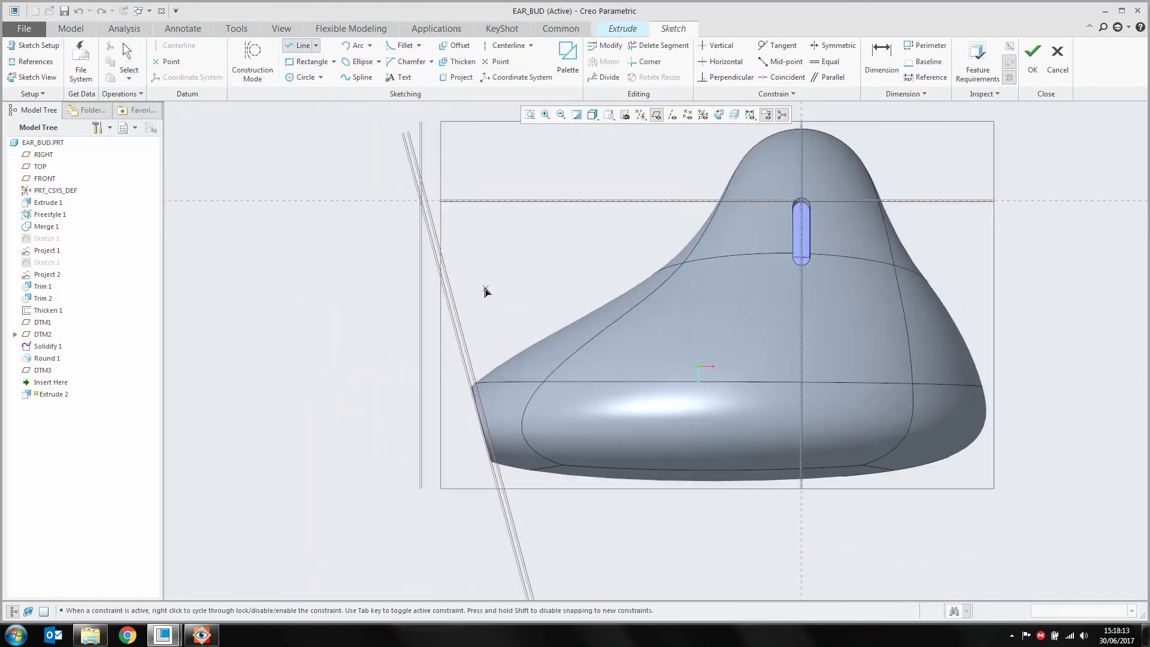
{"action": "left_click", "coordinate": [479, 267]}
{"action": "left_click", "coordinate": [450, 296]}
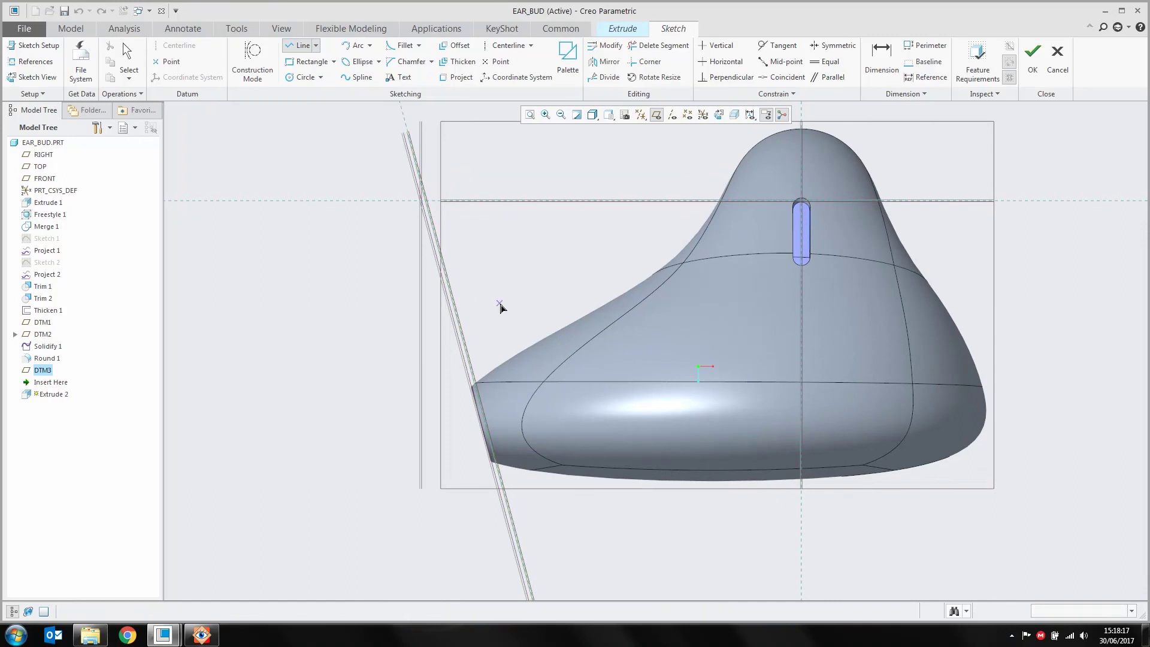
{"action": "left_click", "coordinate": [426, 201]}
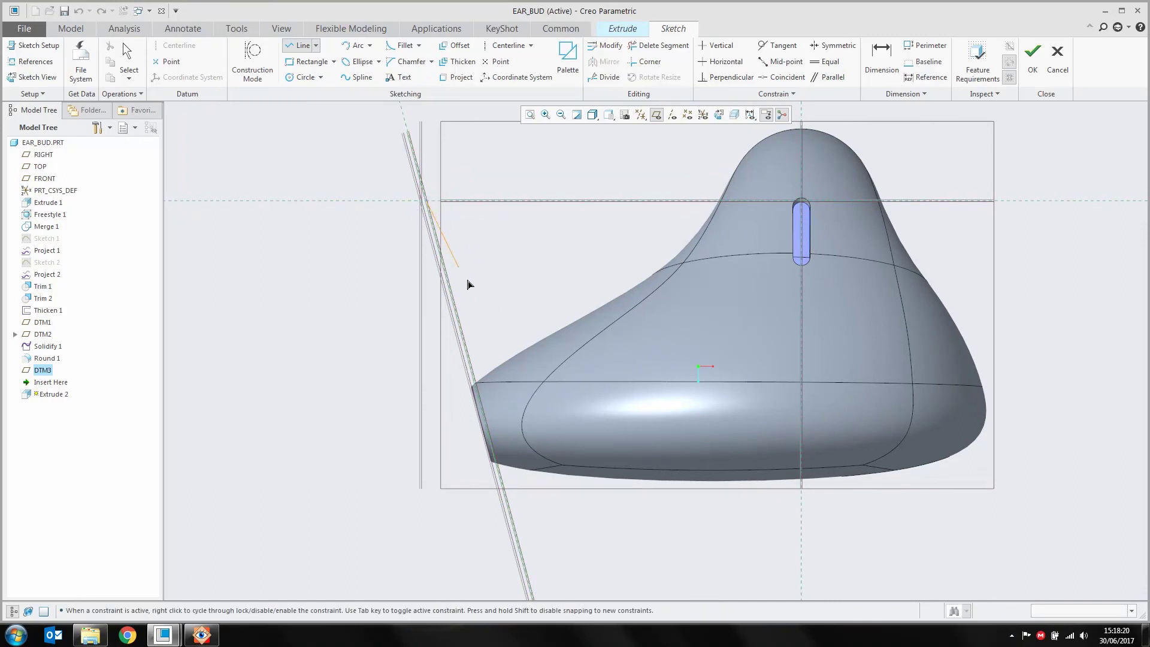
{"action": "left_click", "coordinate": [525, 556]}
{"action": "middle_click", "coordinate": [595, 523]}
{"action": "left_click", "coordinate": [1032, 60]}
Extrude the line as a surface with a depth of 13.20 so it crosses the whole rim of the opening.
{"action": "middle_click_drag", "start_coordinate": [698, 336], "coordinate": [706, 279]}
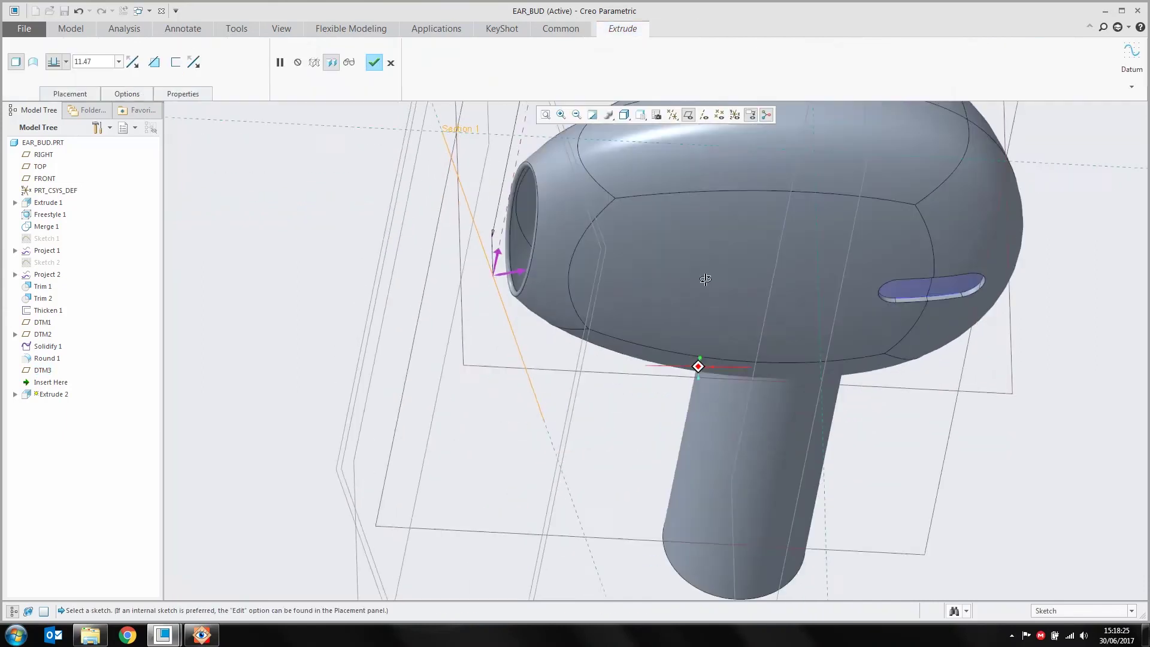
{"action": "scroll", "coordinate": [601, 315], "scroll_direction": "up", "scroll_amount": 3}
{"action": "middle_click_drag", "start_coordinate": [600, 316], "coordinate": [593, 331]}
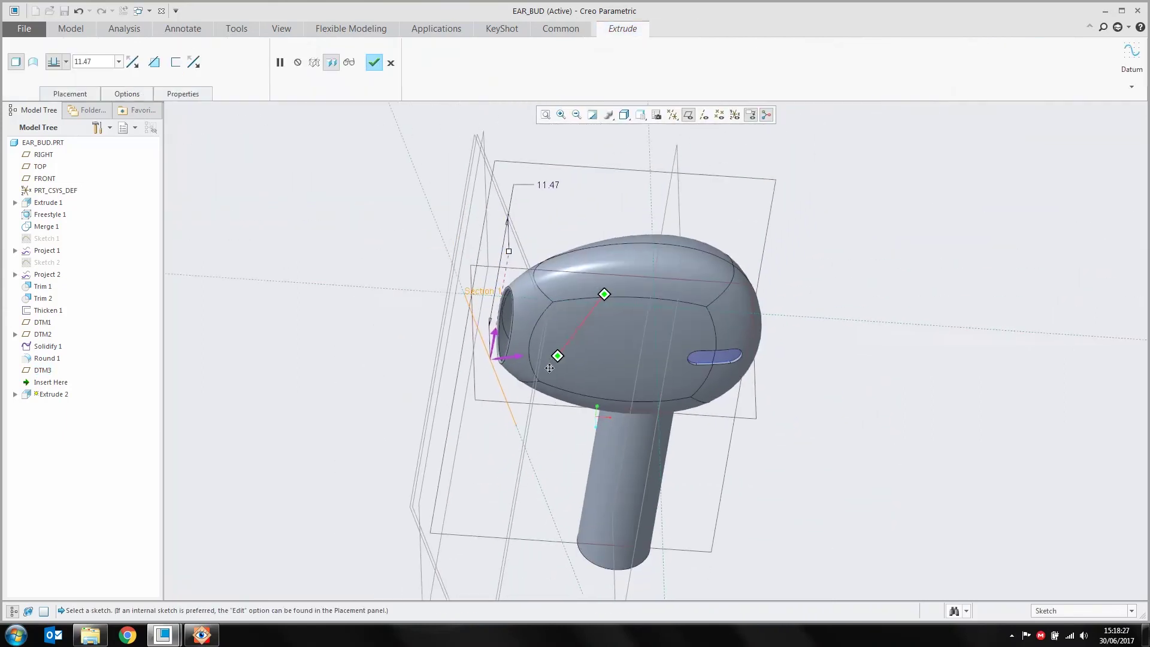
{"action": "right_click", "coordinate": [322, 240]}
{"action": "left_click", "coordinate": [359, 274]}
{"action": "left_click_drag", "start_coordinate": [498, 265], "coordinate": [502, 249]}
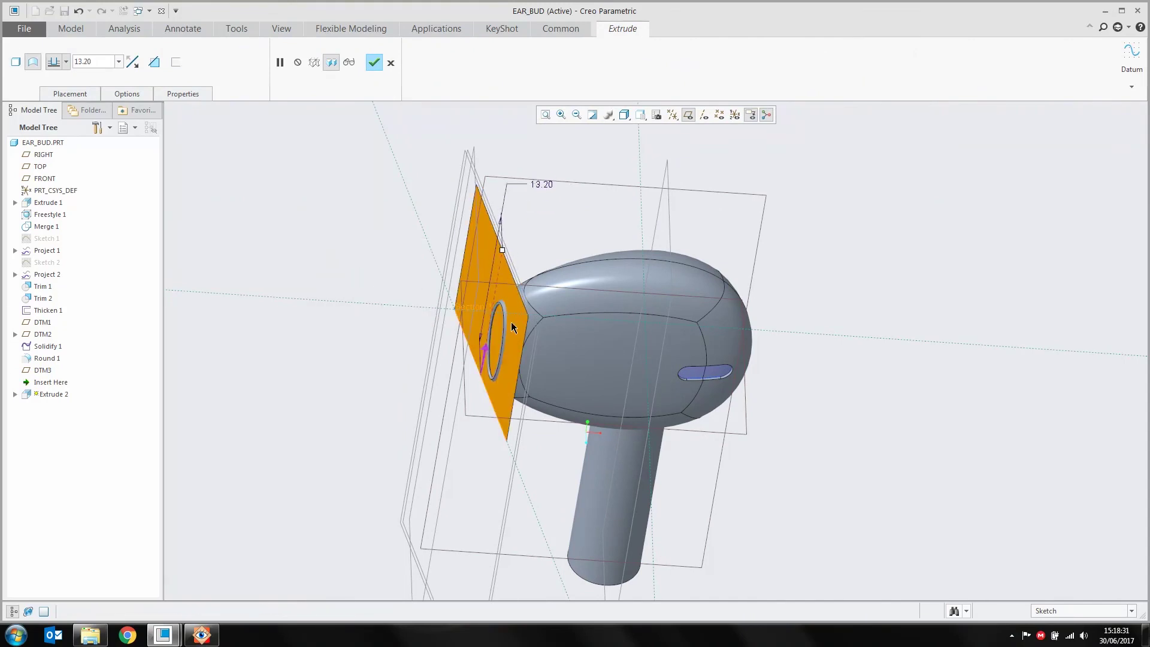
{"action": "scroll", "coordinate": [495, 350], "scroll_direction": "down", "scroll_amount": 3}
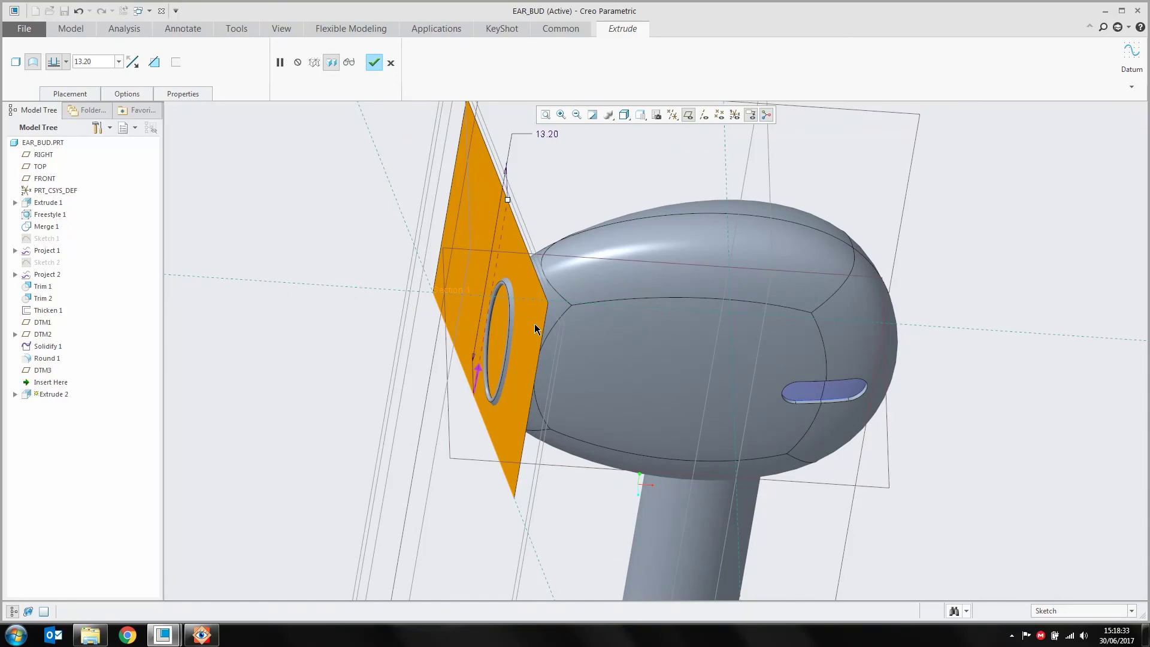
{"action": "middle_click_drag", "start_coordinate": [534, 328], "coordinate": [626, 206]}
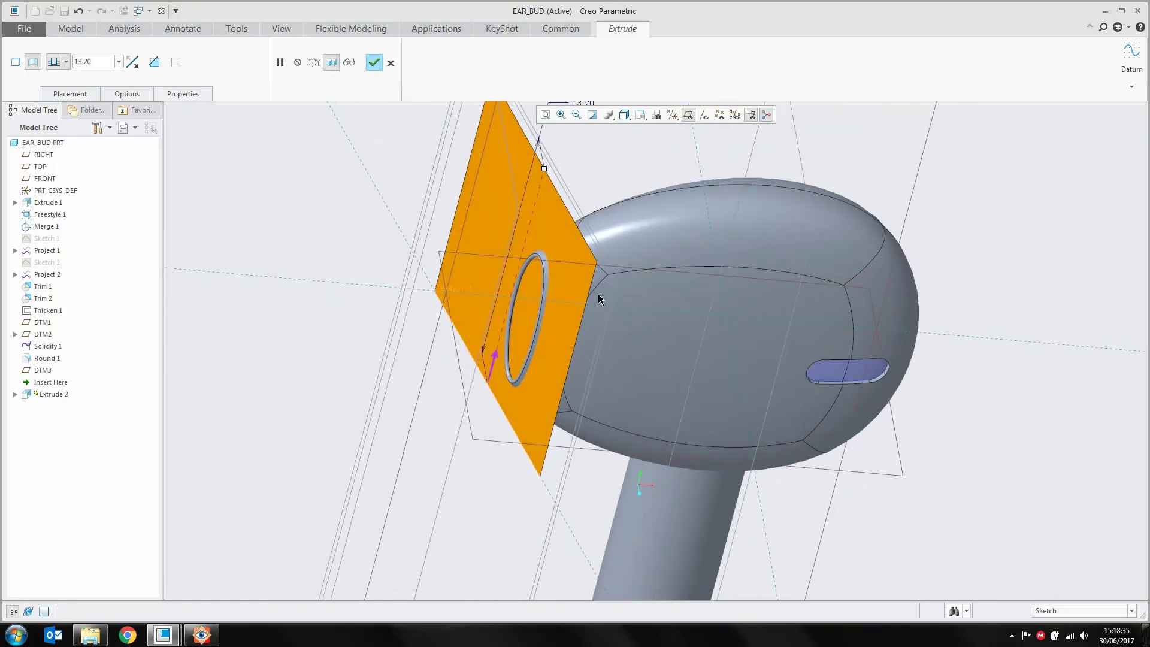
{"action": "middle_click_drag", "start_coordinate": [610, 283], "coordinate": [612, 348]}
{"action": "middle_click", "coordinate": [333, 353]}
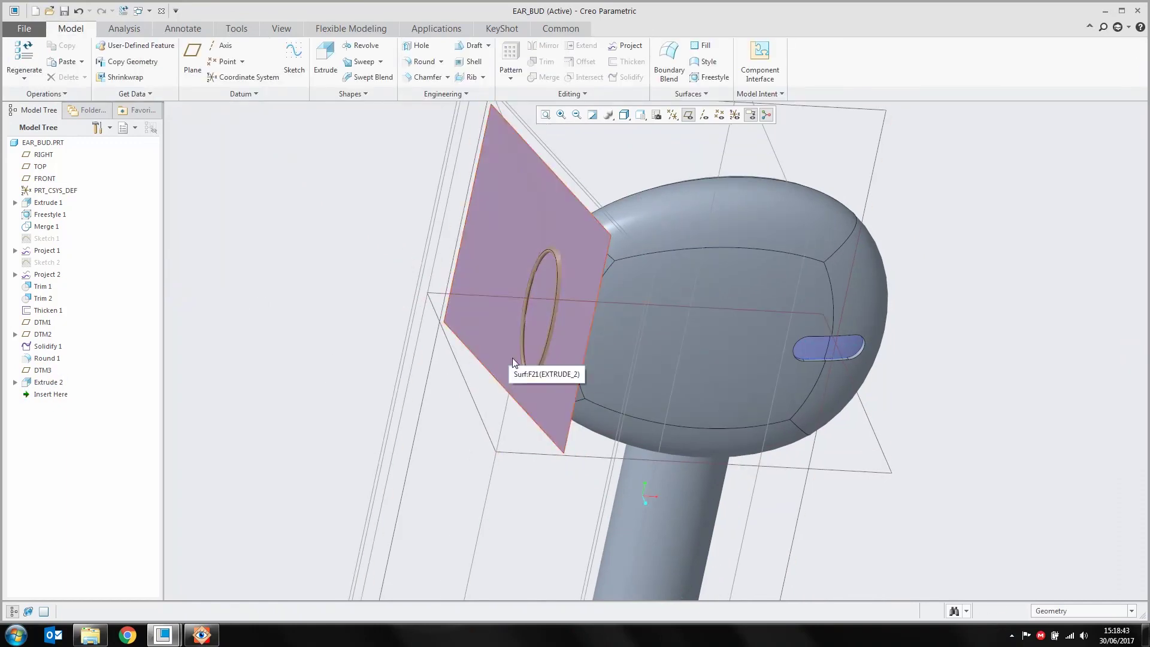
Copy and paste the two inner wall surfaces surrounding the head opening as a new surface copy, and hide the spin center.
{"action": "scroll", "coordinate": [535, 347], "scroll_direction": "up", "scroll_amount": 4}
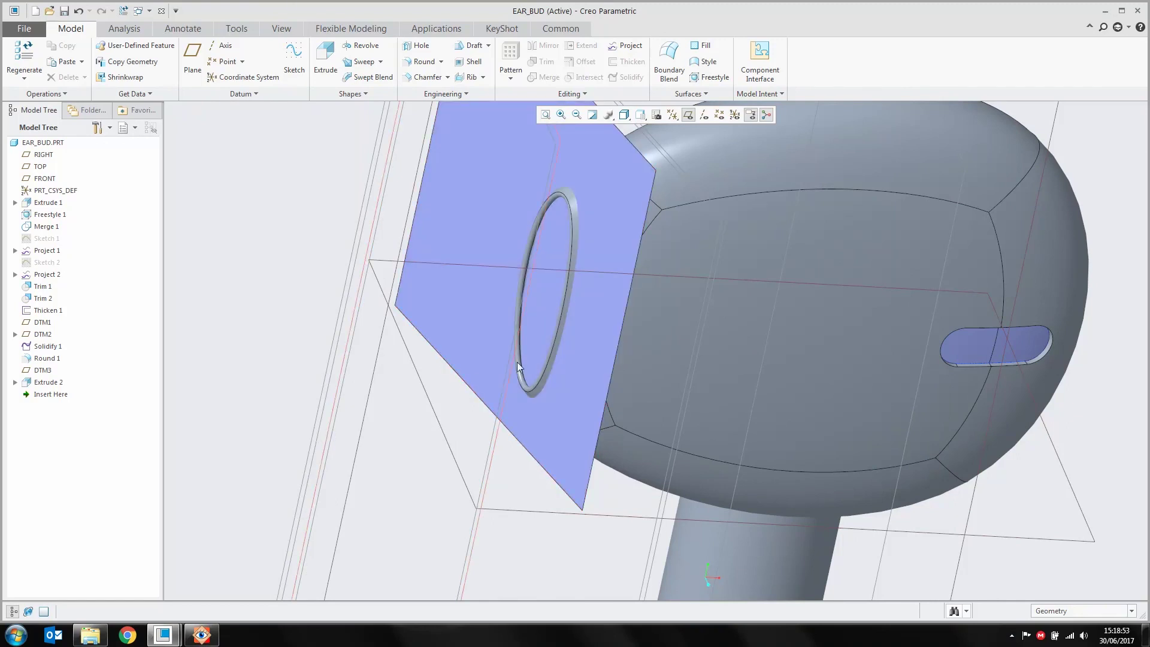
{"action": "middle_click_drag", "start_coordinate": [587, 295], "coordinate": [563, 323]}
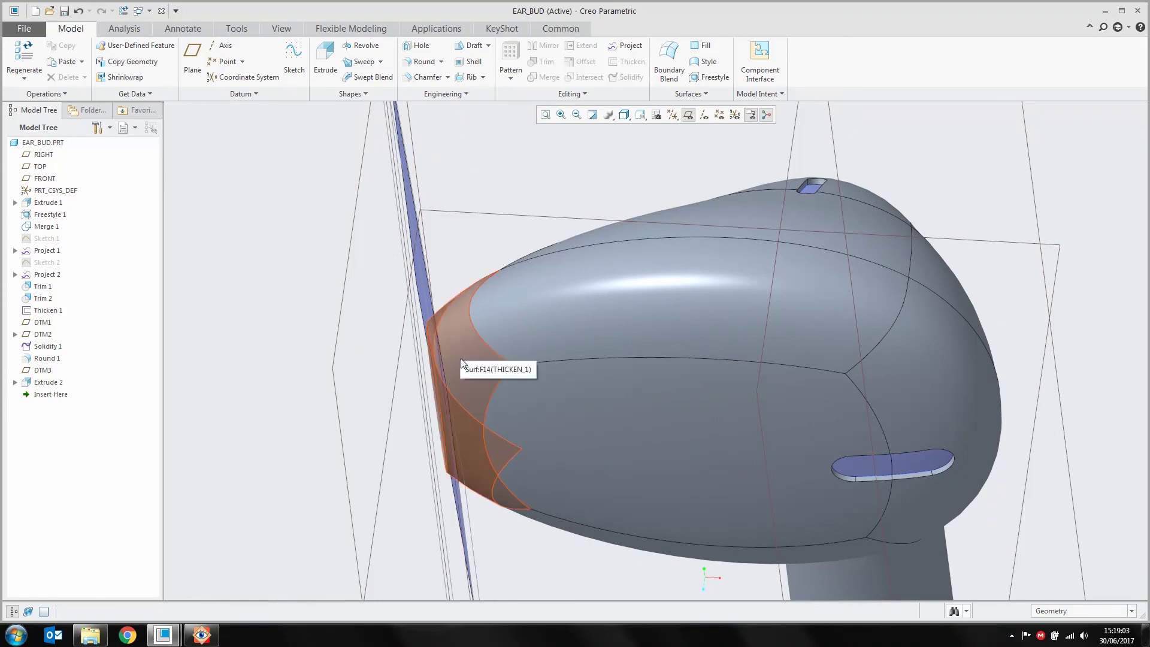
{"action": "right_click", "coordinate": [461, 358]}
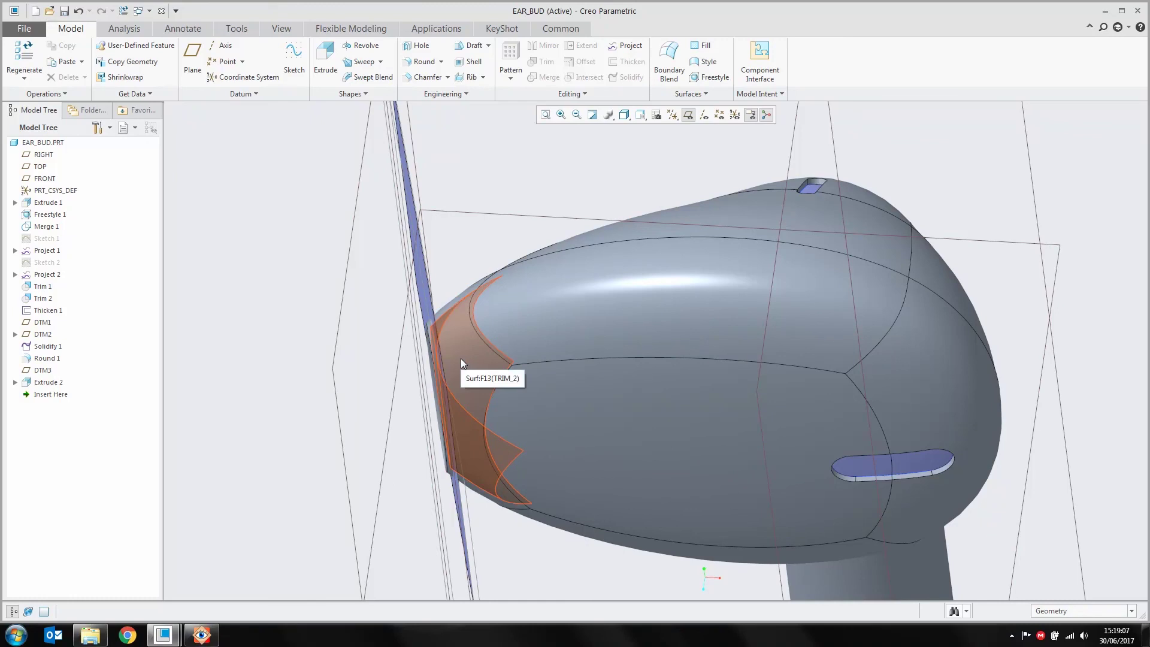
{"action": "left_click", "coordinate": [461, 359]}
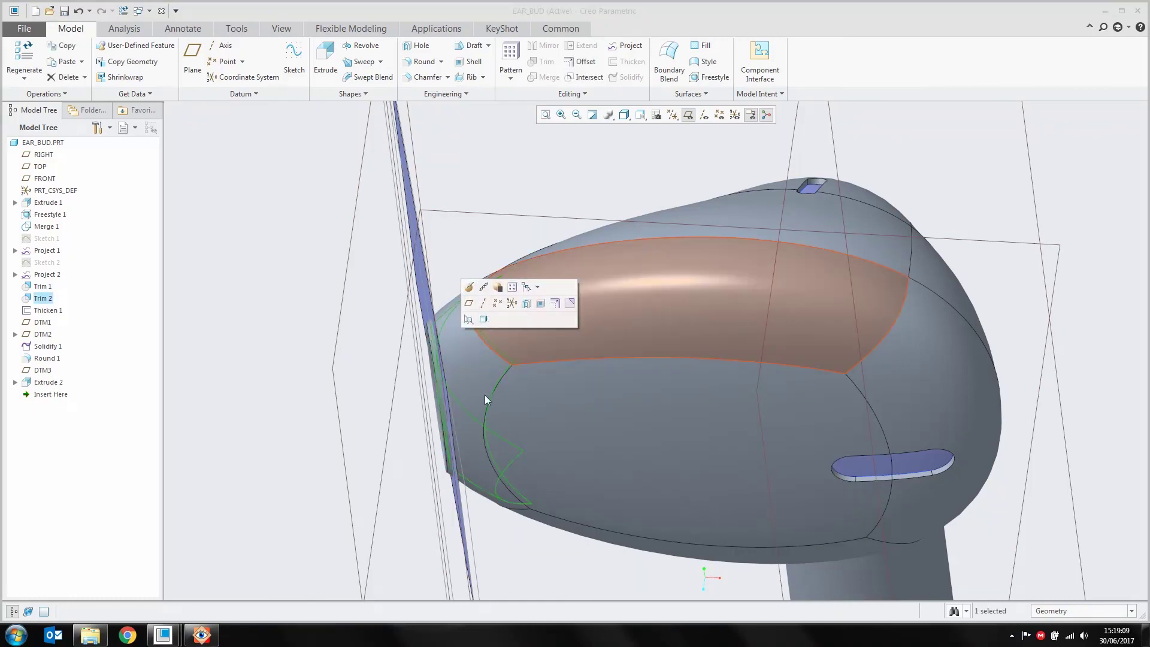
{"action": "middle_click_drag", "start_coordinate": [512, 305], "coordinate": [488, 411]}
{"action": "scroll", "coordinate": [490, 410], "scroll_direction": "up", "scroll_amount": 3}
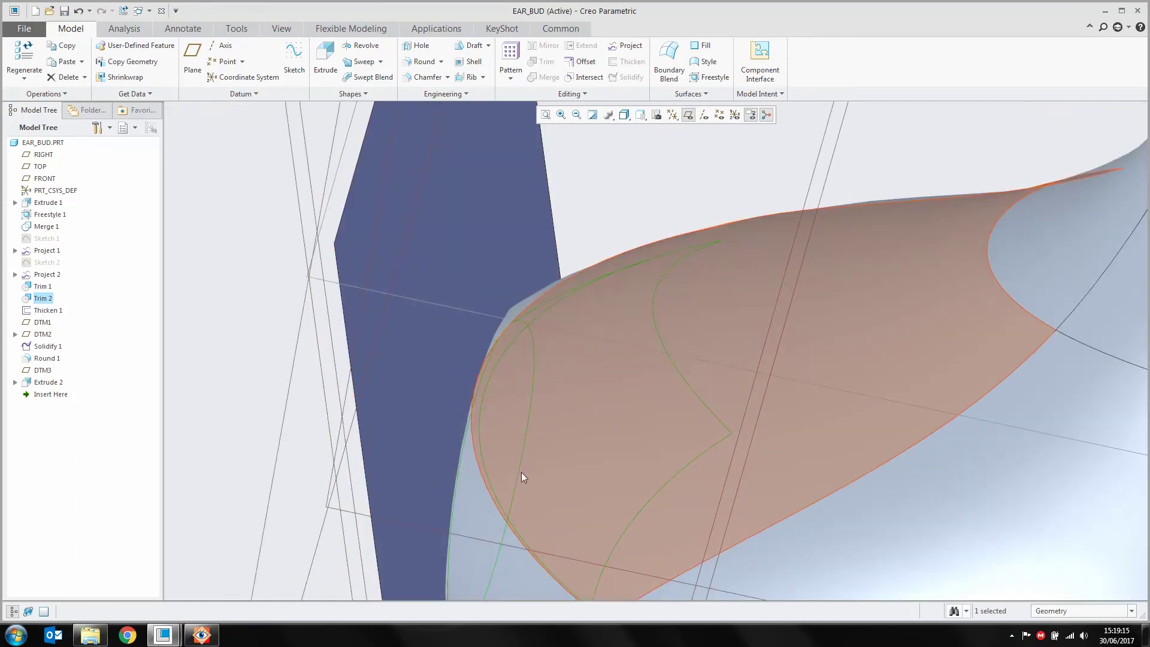
{"action": "right_click", "coordinate": [554, 397]}
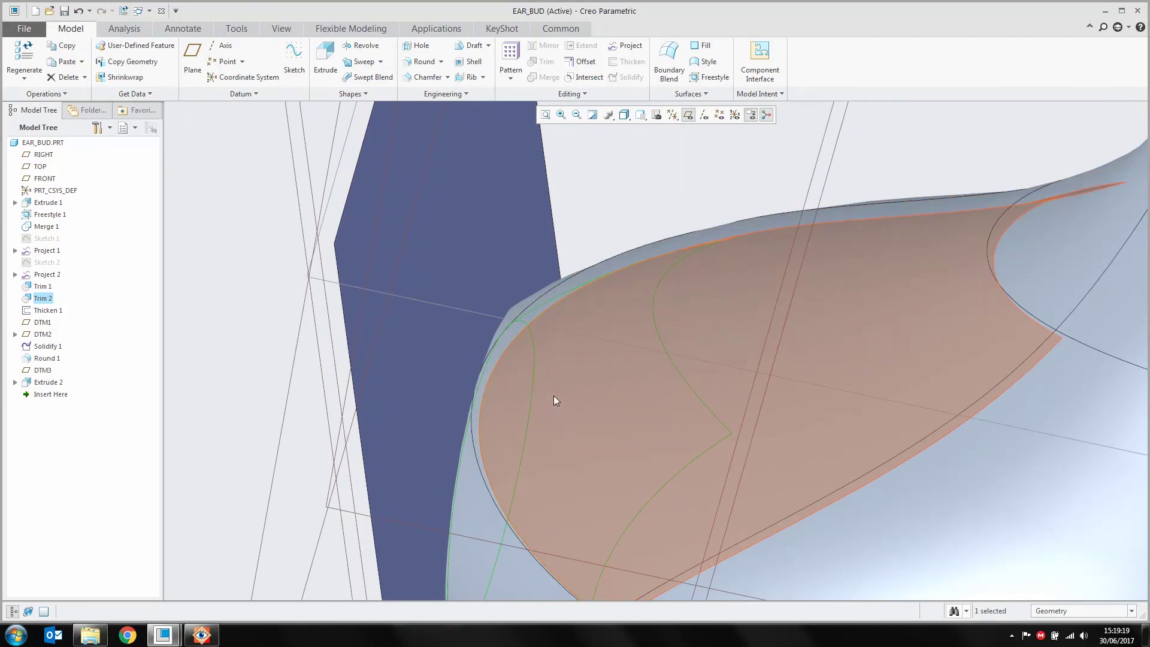
{"action": "left_click", "coordinate": [574, 454], "text": "ctrl"}
{"action": "mouse_move", "coordinate": [573, 454]}
{"action": "middle_mouse_down"}
{"action": "mouse_move", "coordinate": [596, 362]}
{"action": "mouse_move", "coordinate": [665, 486]}
{"action": "mouse_move", "coordinate": [676, 426]}
{"action": "mouse_move", "coordinate": [626, 419]}
{"action": "mouse_move", "coordinate": [631, 388]}
{"action": "mouse_move", "coordinate": [654, 377]}
{"action": "middle_mouse_up"}
{"action": "left_click", "coordinate": [750, 114]}
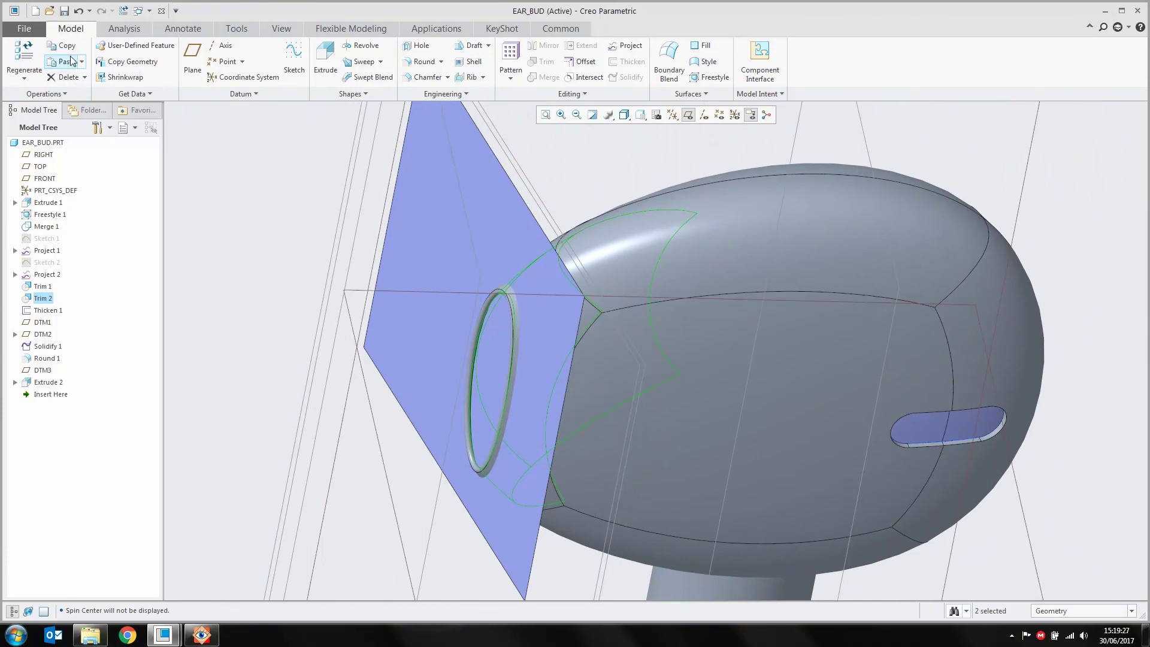
{"action": "left_click", "coordinate": [68, 52]}
{"action": "left_click", "coordinate": [65, 61]}
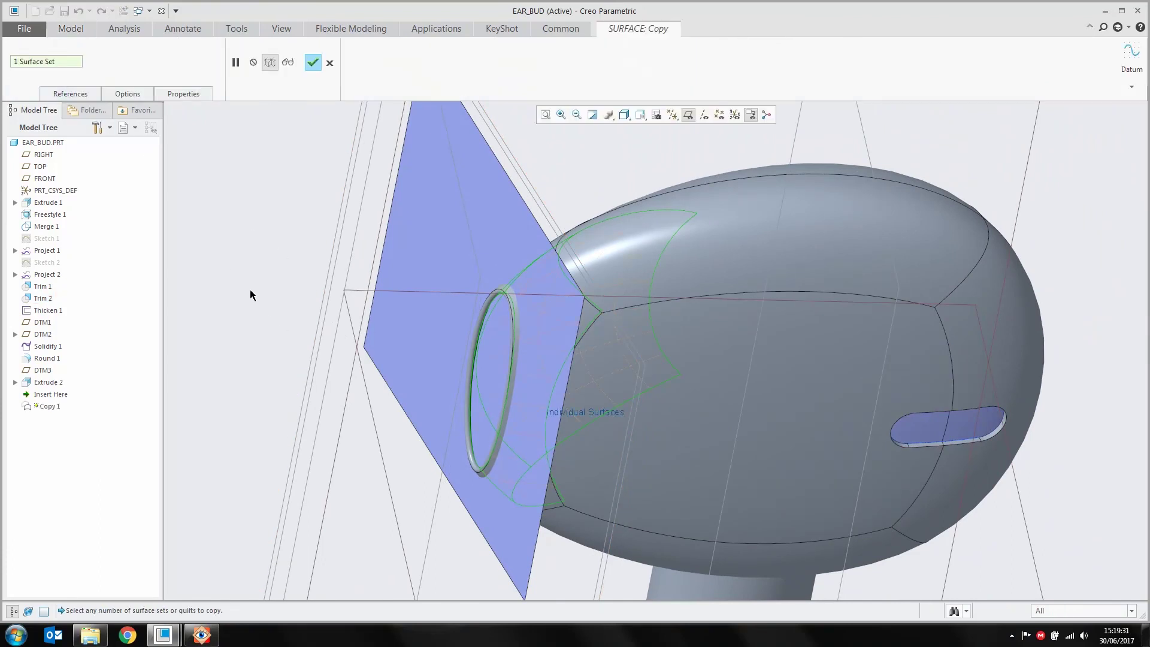
{"action": "middle_click", "coordinate": [249, 268]}
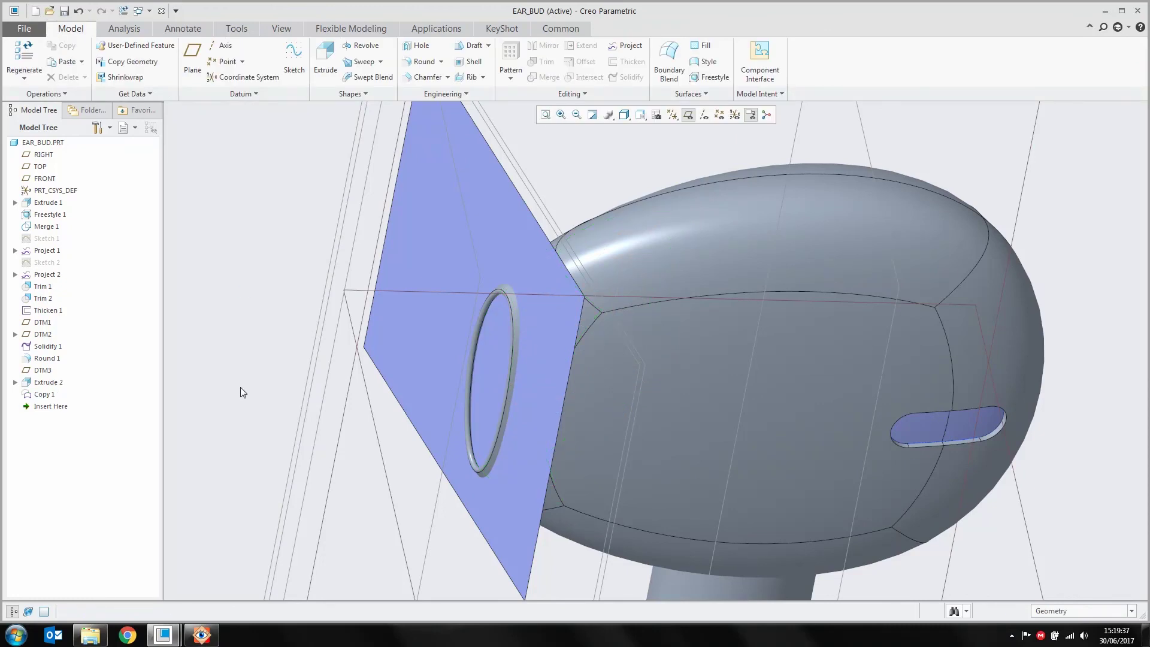
Trim the flat extruded surface with the copied inner-wall quilt, keeping only the part inside the opening and not keeping the trimming surface.
{"action": "left_click", "coordinate": [429, 389]}
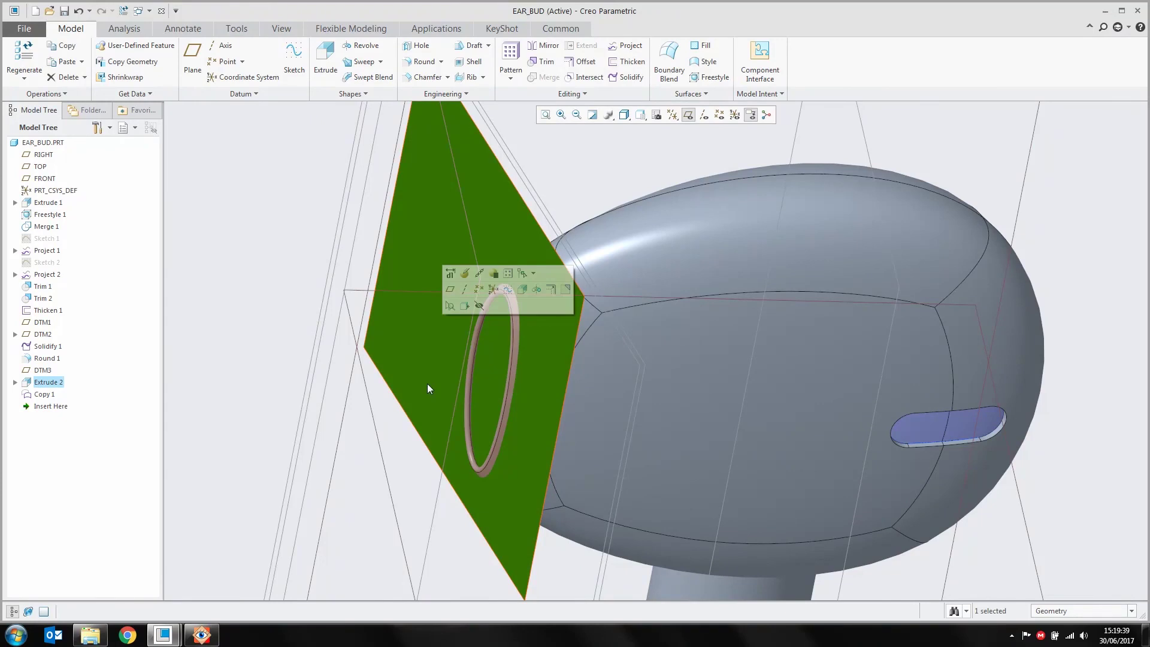
{"action": "left_click", "coordinate": [542, 61]}
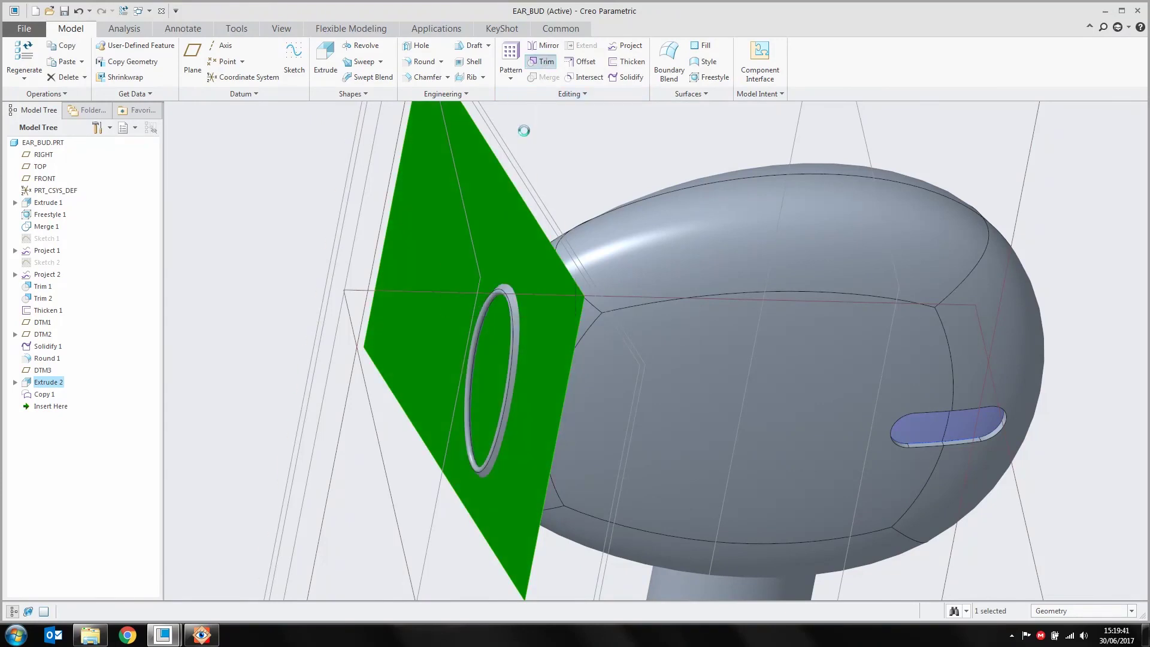
{"action": "middle_click_drag", "start_coordinate": [537, 318], "coordinate": [581, 336]}
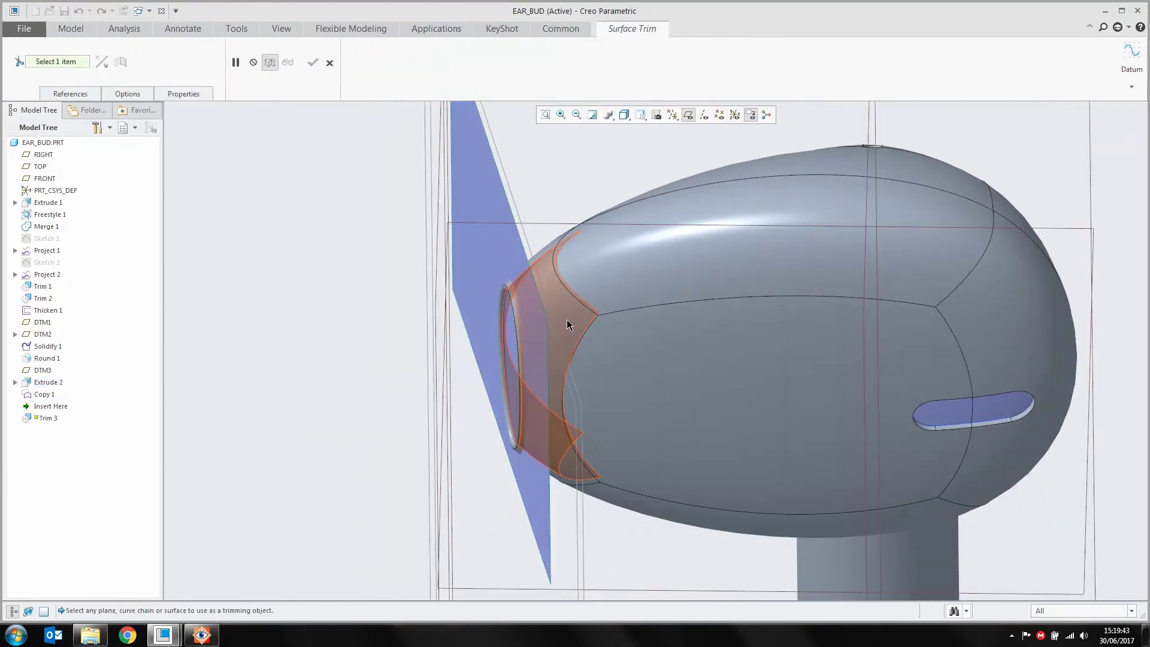
{"action": "right_click", "coordinate": [567, 324]}
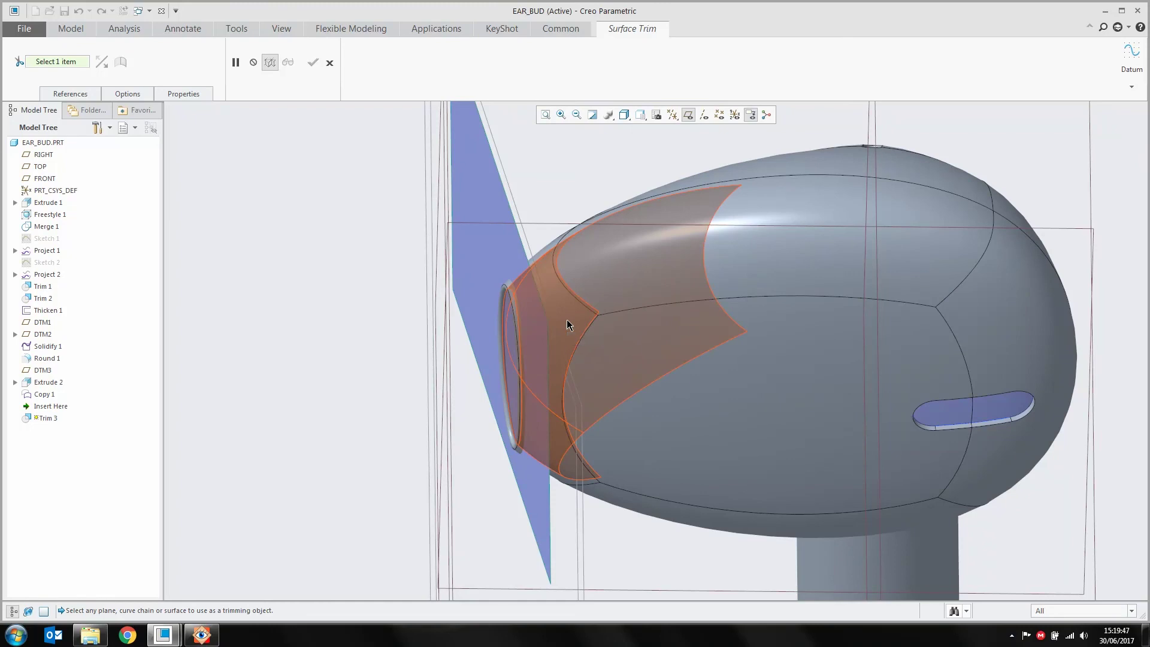
{"action": "left_click", "coordinate": [568, 324]}
{"action": "mouse_move", "coordinate": [541, 400]}
{"action": "middle_mouse_down"}
{"action": "mouse_move", "coordinate": [526, 389]}
{"action": "mouse_move", "coordinate": [547, 388]}
{"action": "middle_mouse_up"}
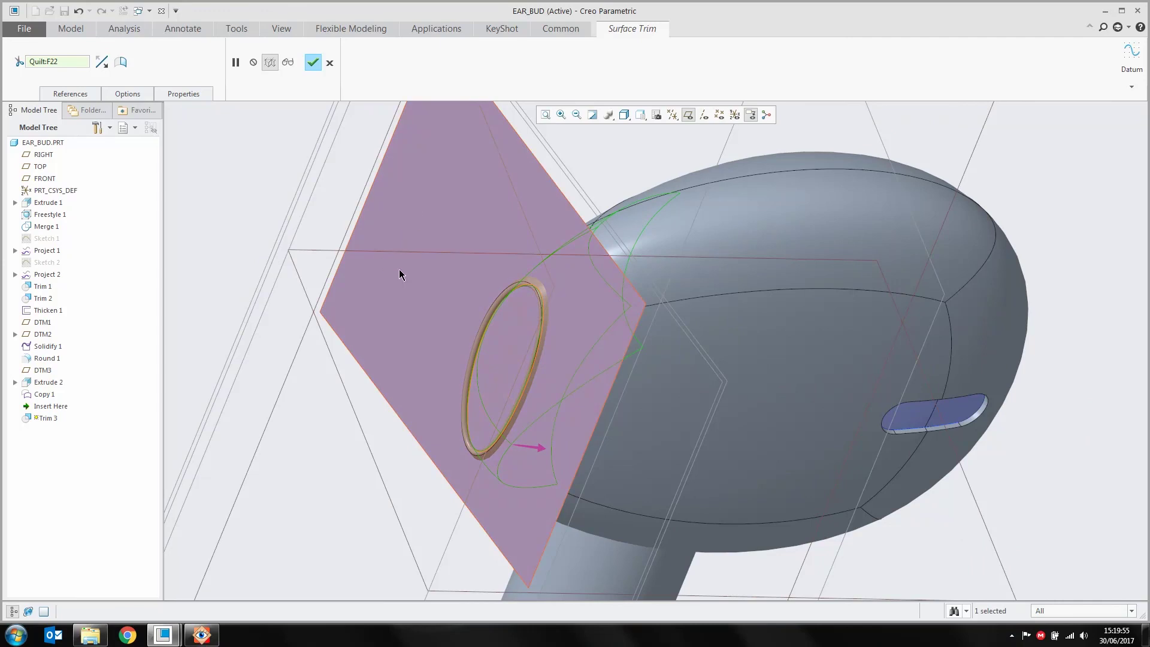
{"action": "left_click", "coordinate": [126, 94]}
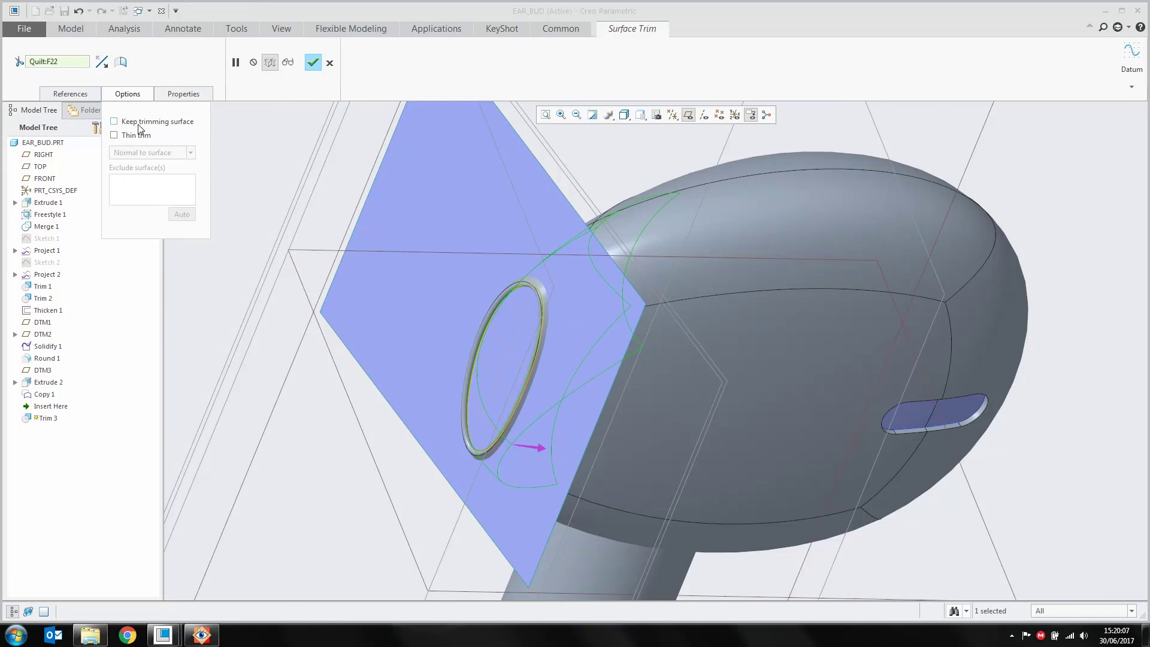
{"action": "middle_click", "coordinate": [264, 185]}
{"action": "left_click", "coordinate": [375, 296]}
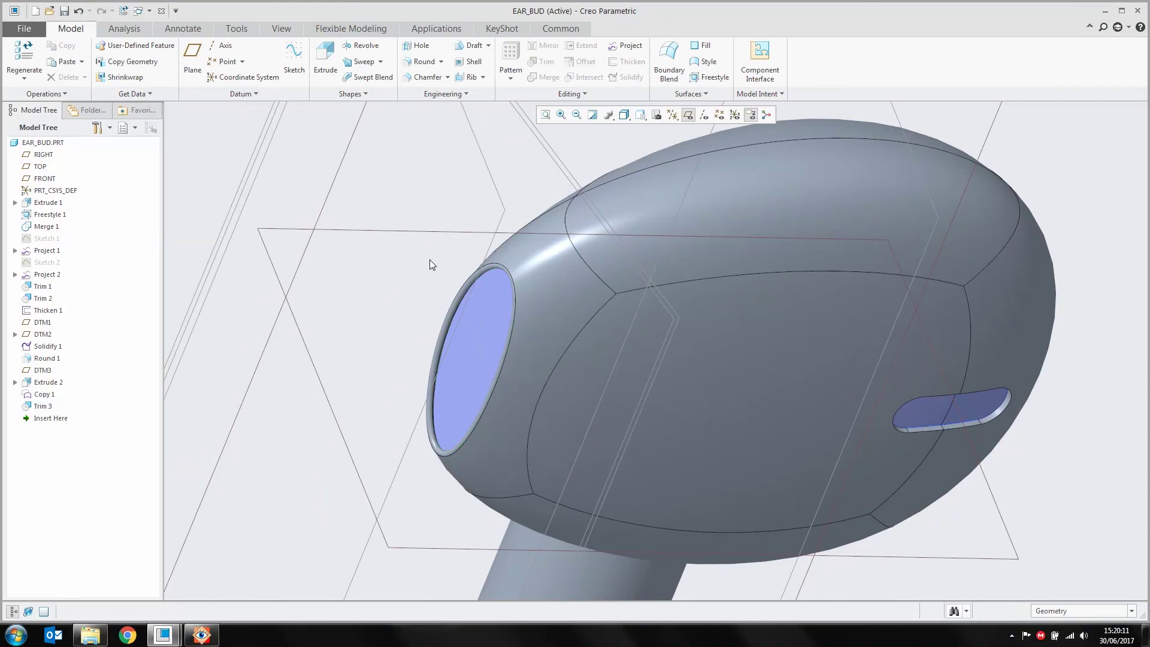
Hide the datum planes and inspect the trimmed surface inside the head opening.
{"action": "left_click", "coordinate": [688, 115]}
{"action": "scroll", "coordinate": [662, 236], "scroll_direction": "down", "scroll_amount": 3}
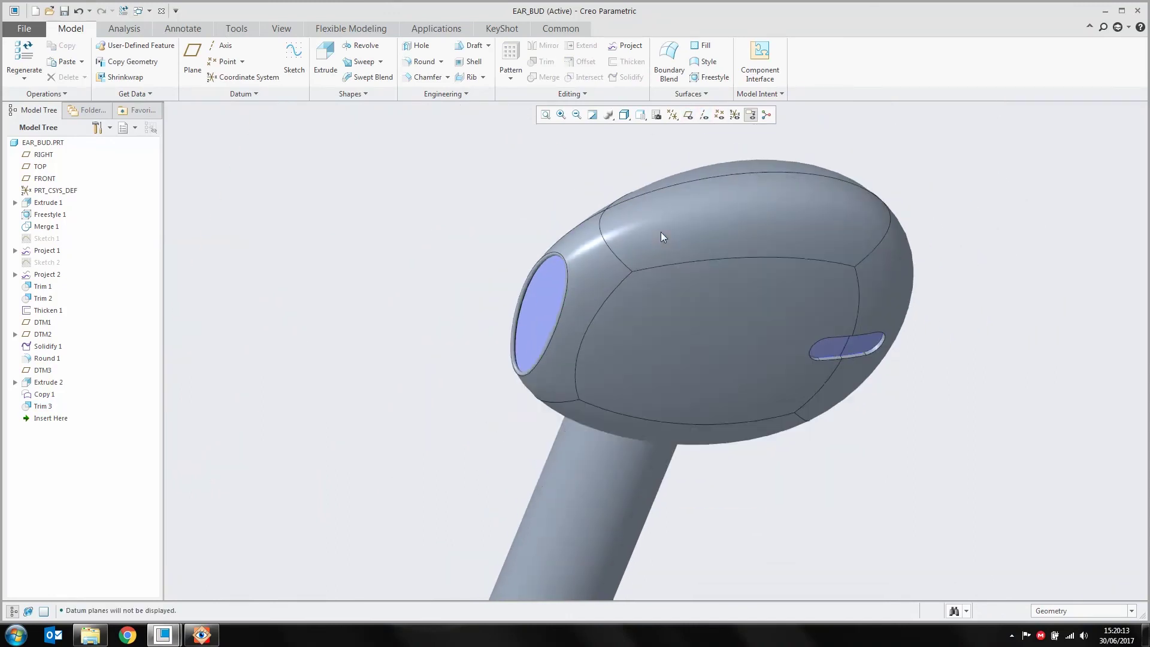
{"action": "mouse_move", "coordinate": [663, 250]}
{"action": "middle_mouse_down"}
{"action": "mouse_move", "coordinate": [659, 263]}
{"action": "mouse_move", "coordinate": [744, 222]}
{"action": "mouse_move", "coordinate": [789, 242]}
{"action": "mouse_move", "coordinate": [678, 252]}
{"action": "mouse_move", "coordinate": [693, 211]}
{"action": "mouse_move", "coordinate": [739, 180]}
{"action": "mouse_move", "coordinate": [757, 182]}
{"action": "mouse_move", "coordinate": [782, 195]}
{"action": "mouse_move", "coordinate": [714, 214]}
{"action": "mouse_move", "coordinate": [688, 208]}
{"action": "mouse_move", "coordinate": [711, 191]}
{"action": "mouse_move", "coordinate": [682, 225]}
{"action": "middle_mouse_up"}
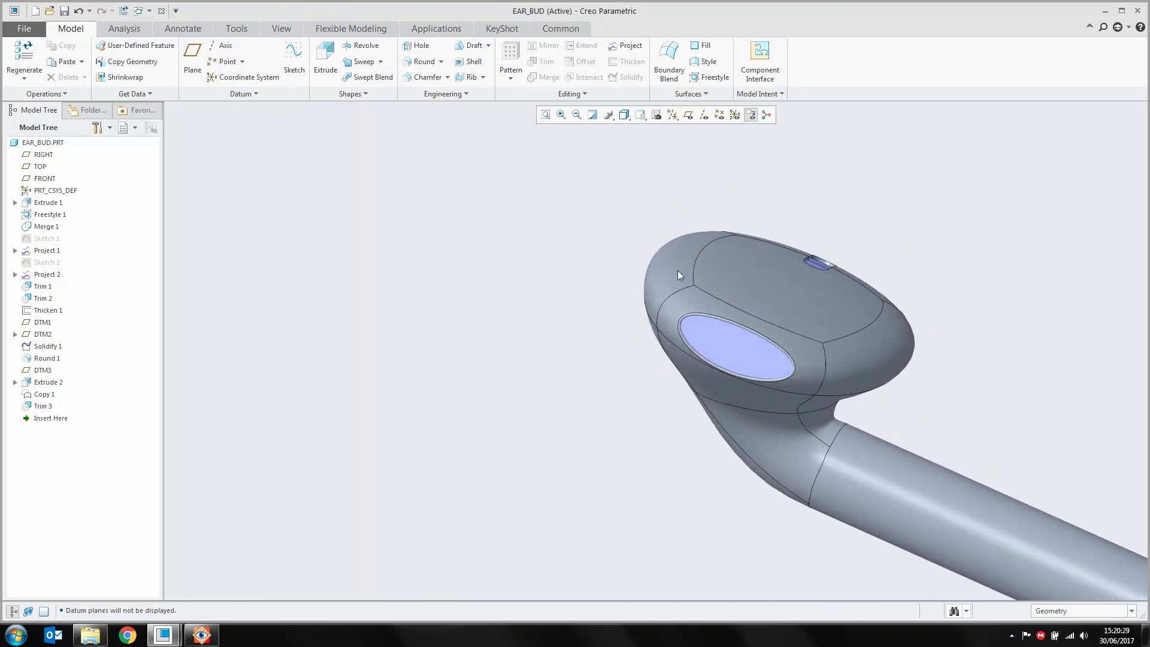
{"action": "mouse_move", "coordinate": [789, 304]}
{"action": "middle_mouse_down", "text": "shift"}
{"action": "mouse_move", "coordinate": [572, 287]}
{"action": "mouse_move", "coordinate": [563, 312]}
{"action": "mouse_move", "coordinate": [577, 312]}
{"action": "middle_mouse_up", "text": "shift"}
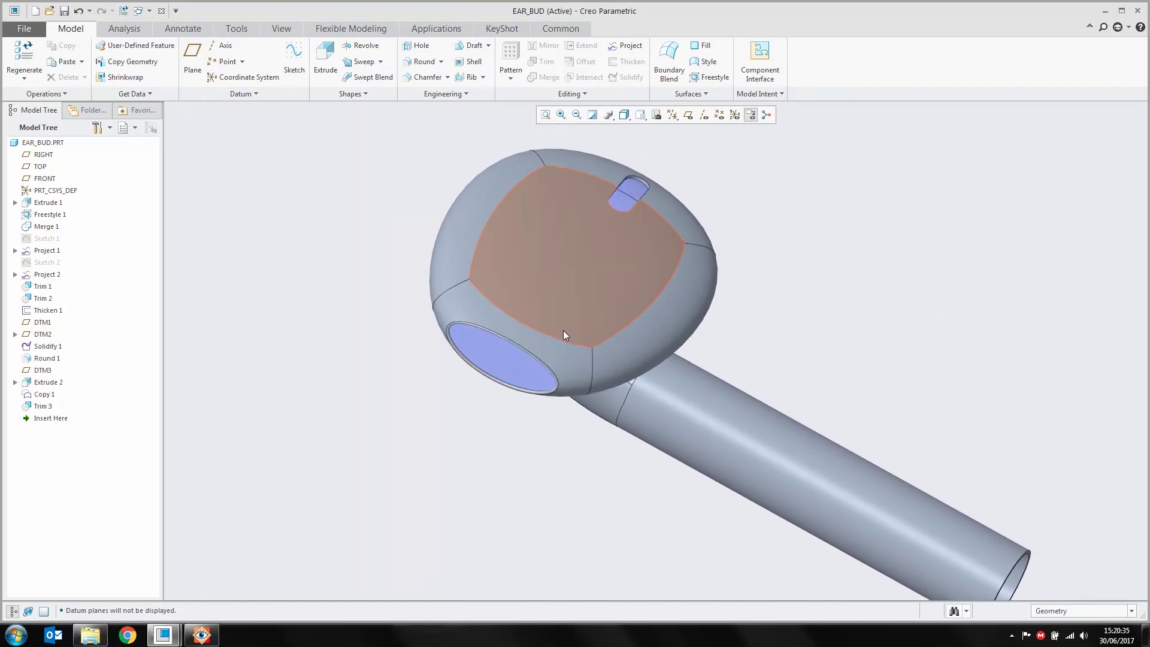